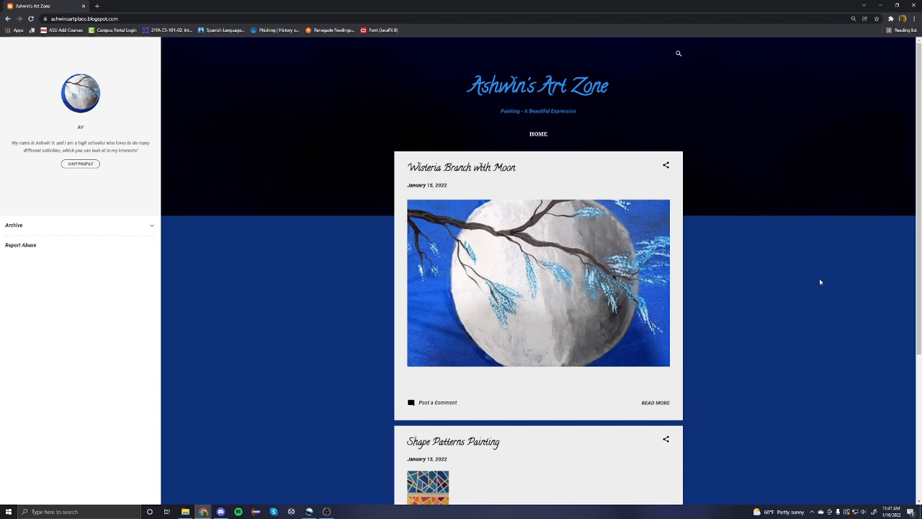
- Look through the posts on the sample art blog's home page
scroll(817, 278, "down", 3)
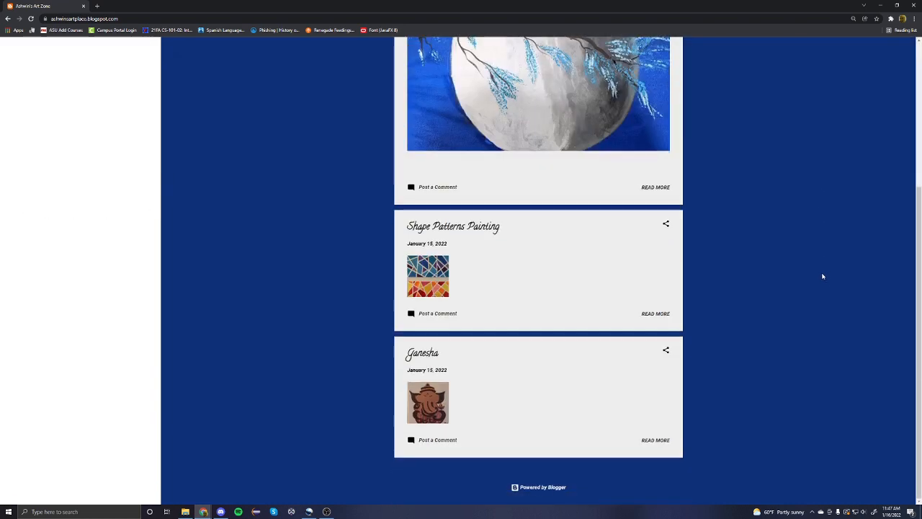
scroll(825, 273, "up", 3)
scroll(323, 175, "down", 5)
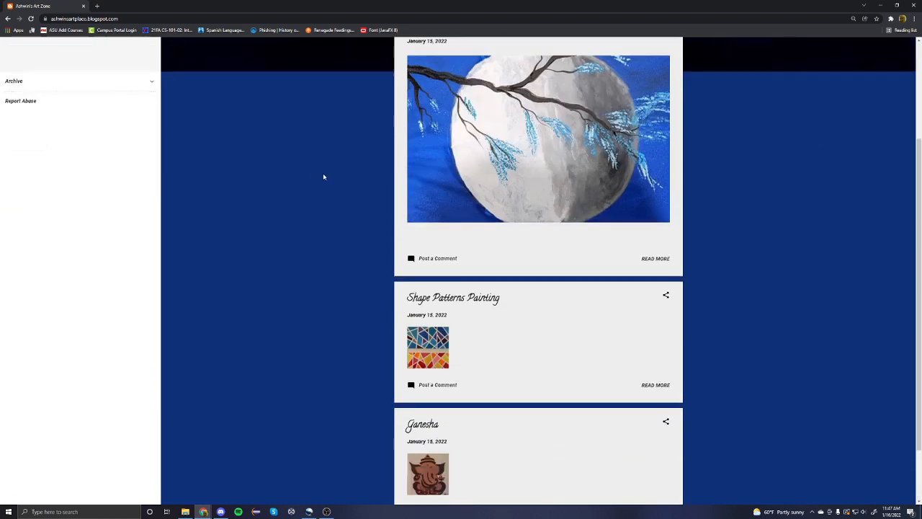
scroll(370, 235, "up", 5)
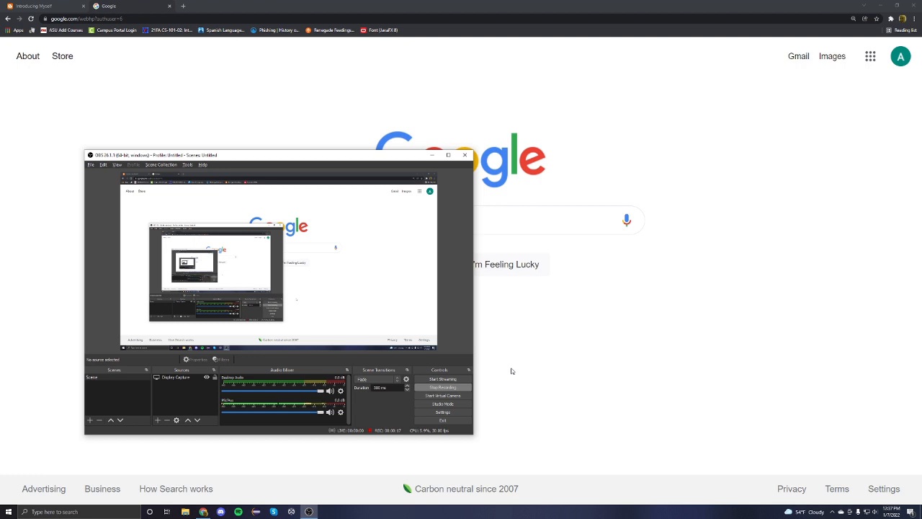
- Open Blogger from the Google apps and start creating a blog with the last listed Google account
left_click(576, 365)
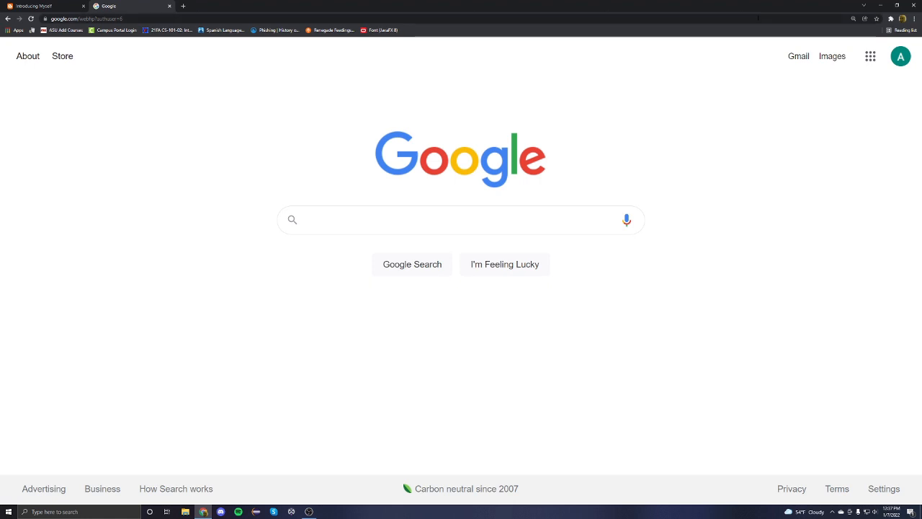
left_click(871, 57)
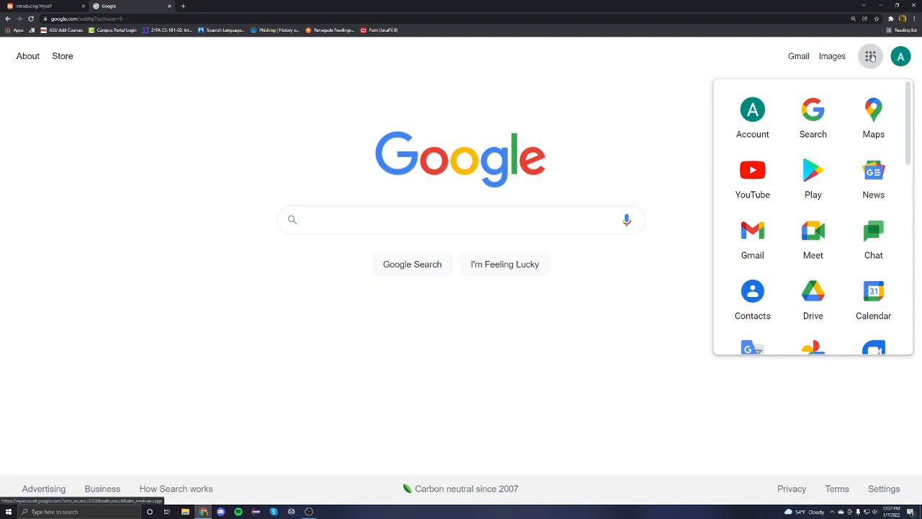
scroll(868, 140, "down", 5)
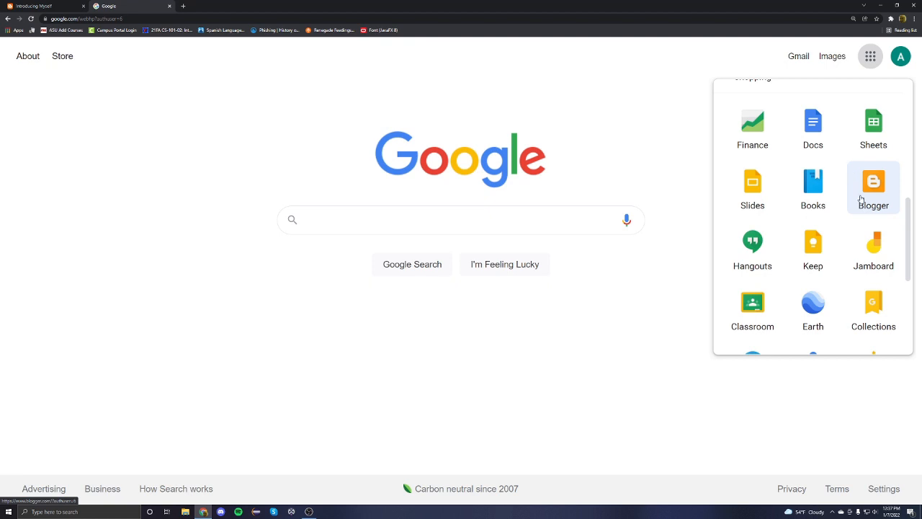
left_click(861, 198)
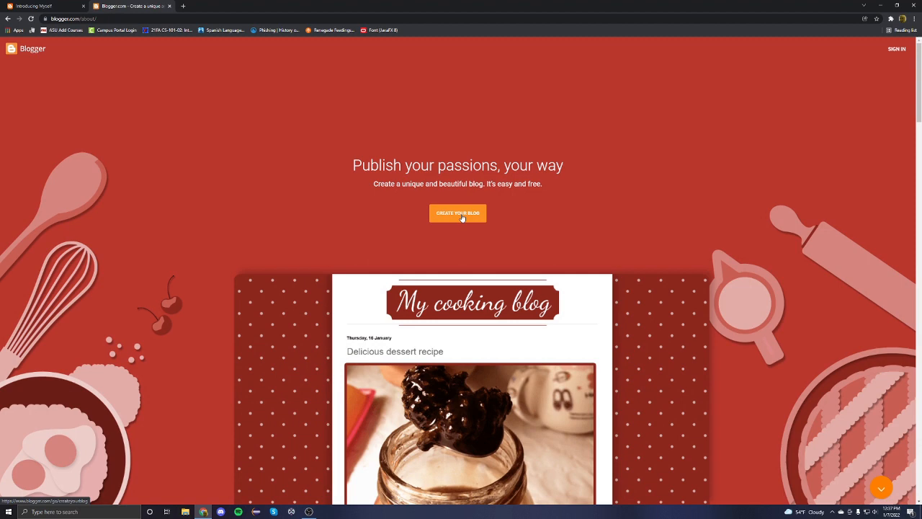
left_click(461, 217)
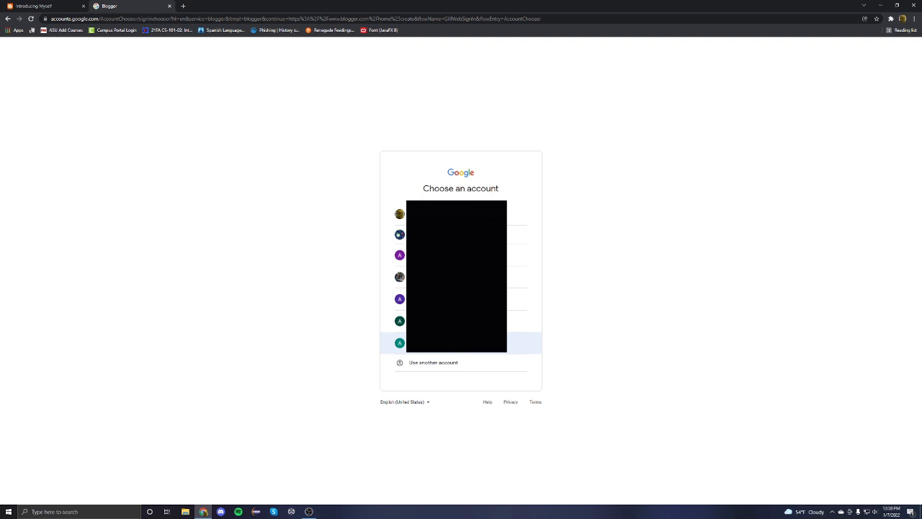
left_click(417, 345)
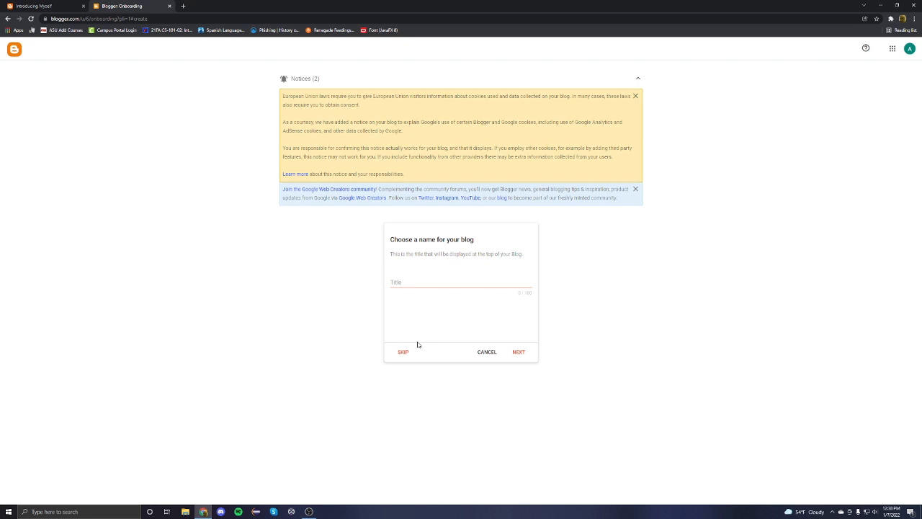
- Give the new blog the title "Introducing Myself" and proceed to choosing its URL
left_click(423, 286)
type("Introducing Myself")
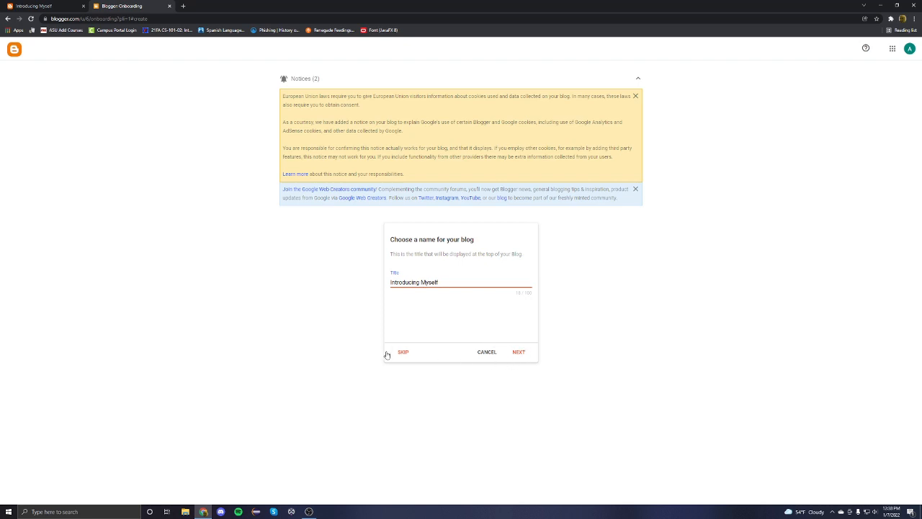
left_click(516, 352)
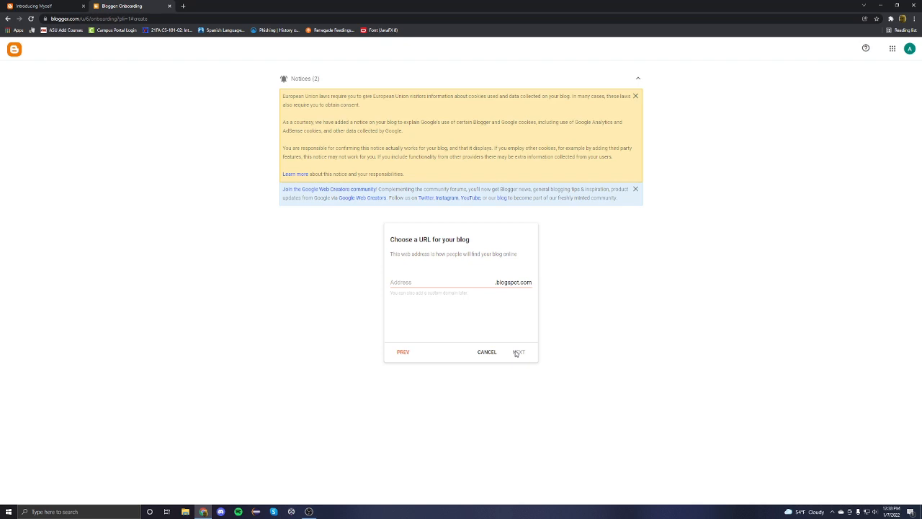
- Check the existing blog's web address as an example and set the new blog's address to "thebeststorieshere"
left_click(32, 6)
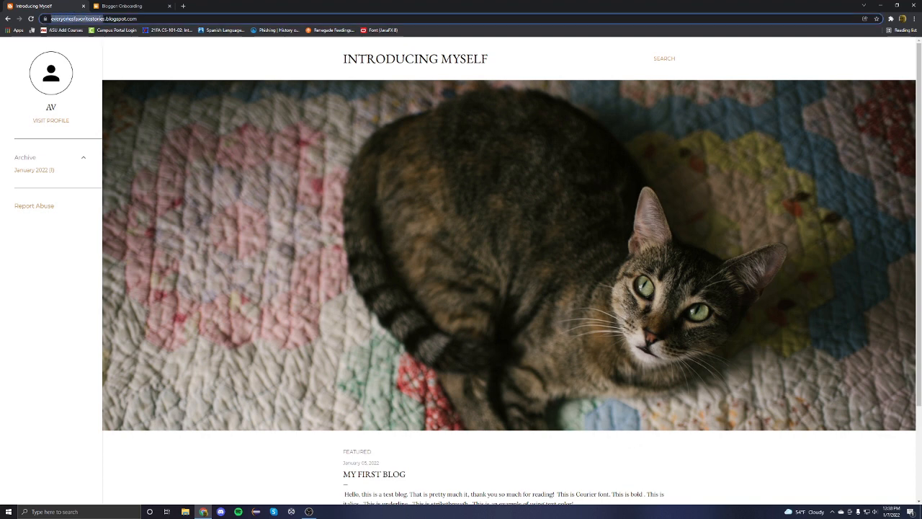
left_click(119, 6)
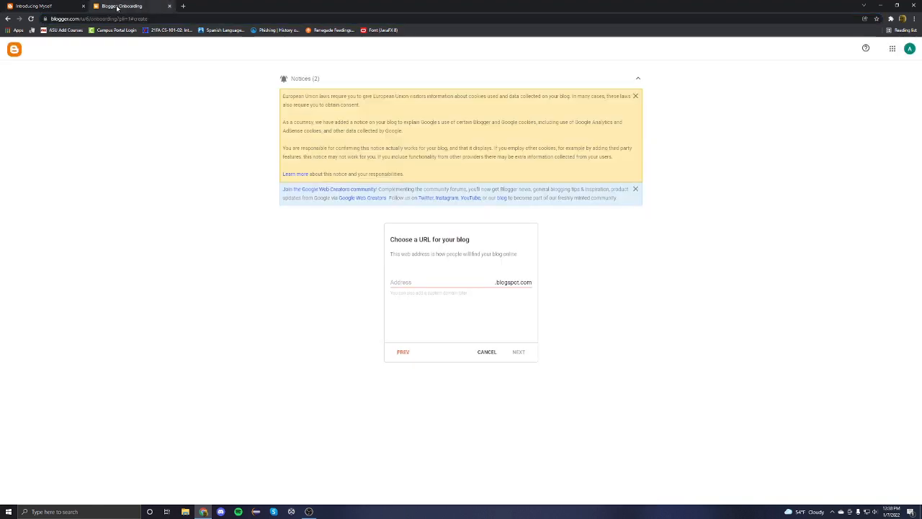
left_click(436, 280)
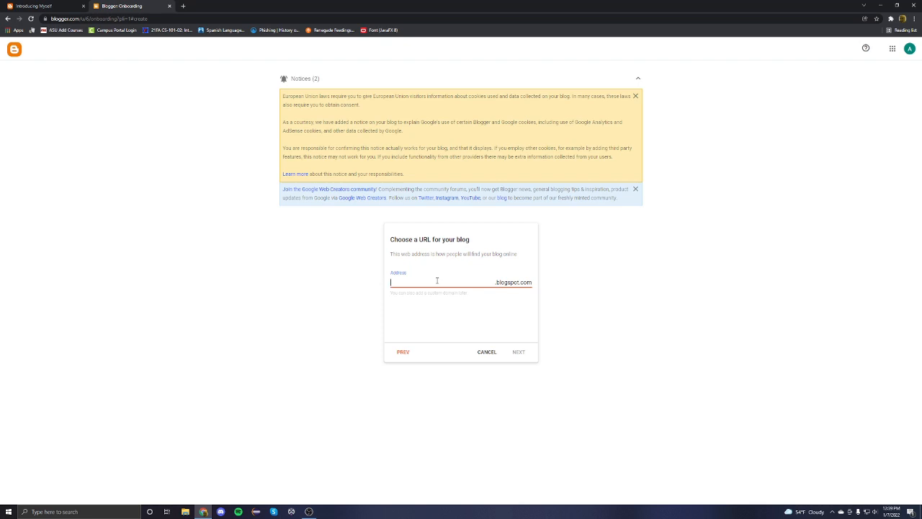
type("hebeststorieshere")
left_click(394, 296)
left_click(475, 282)
key("BackSpace")
key("BackSpace")
type("ere")
left_click(516, 352)
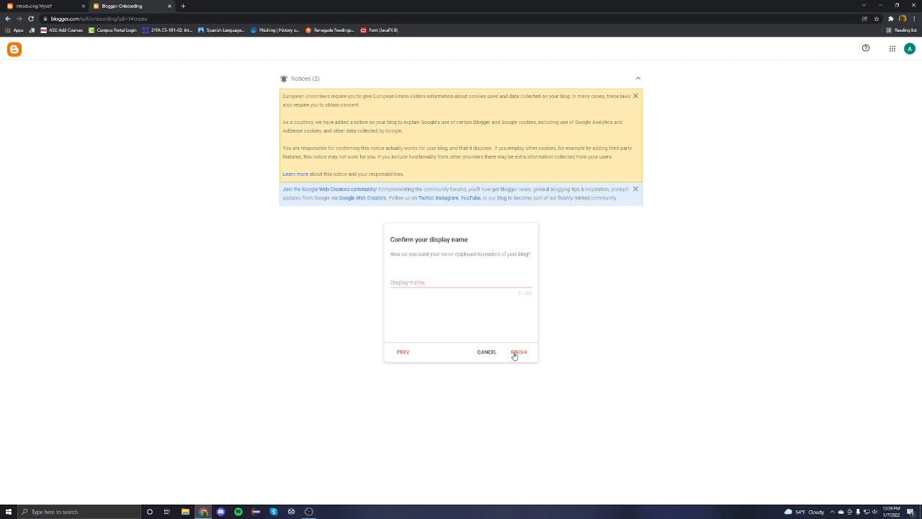
- Enter the author's initials as the display name and finish creating the blog
left_click(453, 283)
type("AV")
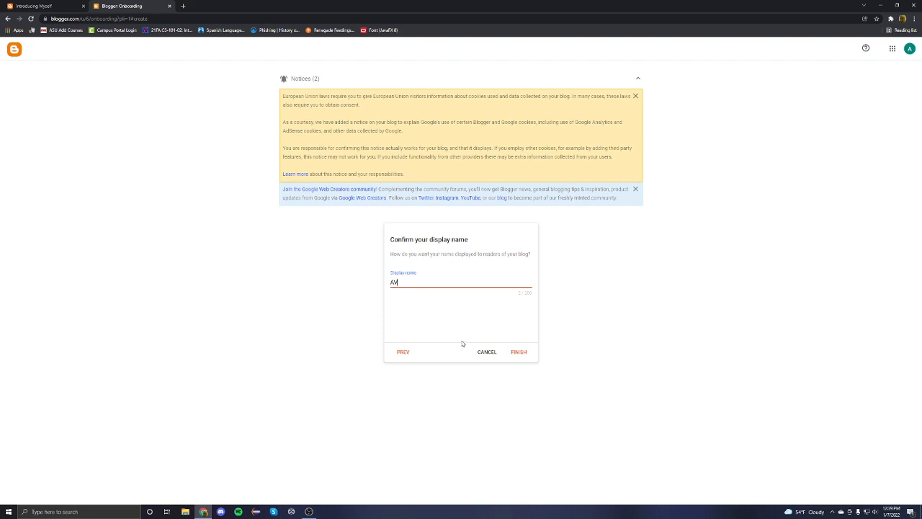
left_click(519, 352)
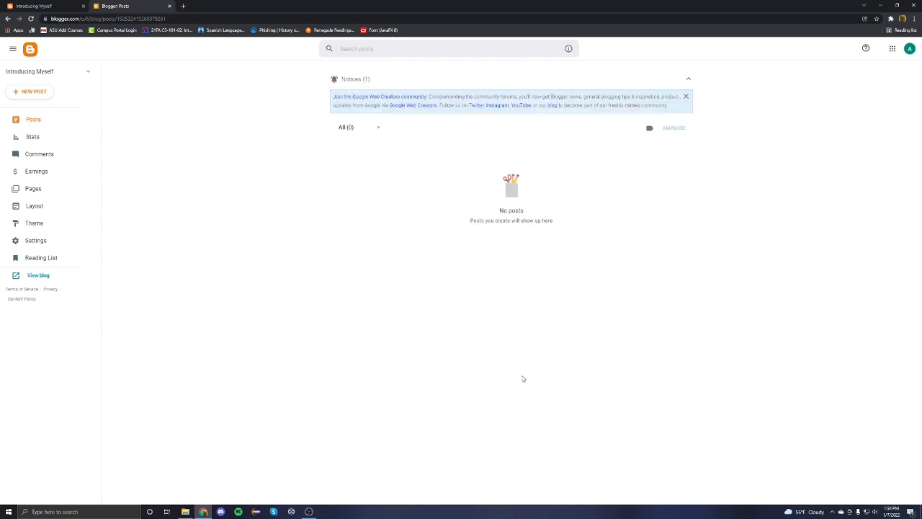
- Examine the blog's title, description and language settings without changing them
left_click(37, 244)
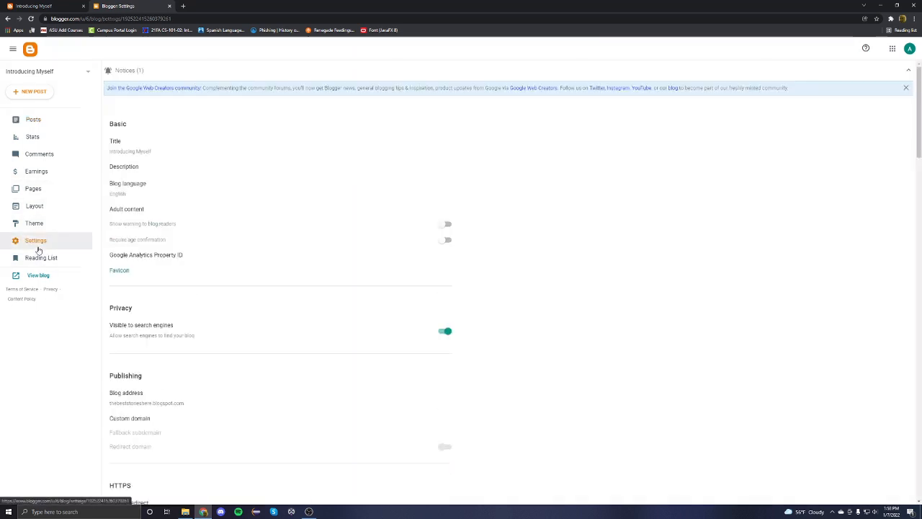
left_click(128, 152)
left_click(484, 305)
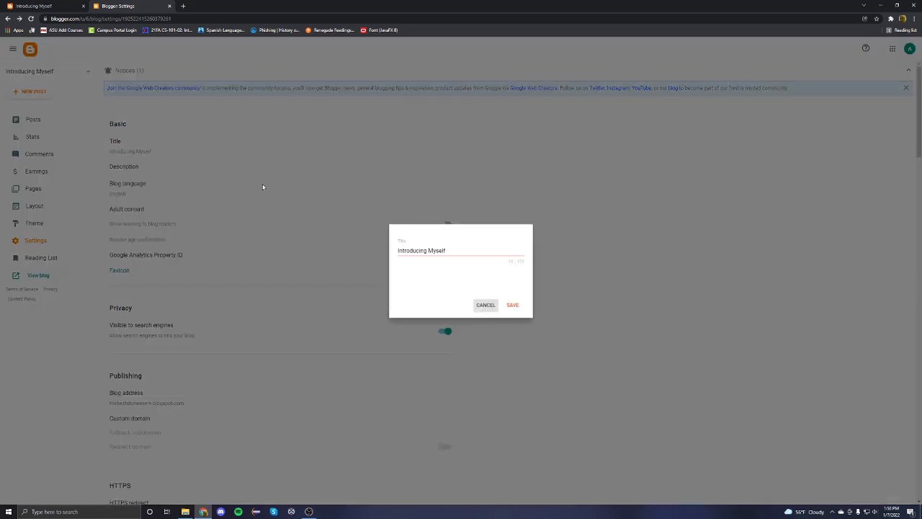
left_click(124, 167)
left_click(481, 308)
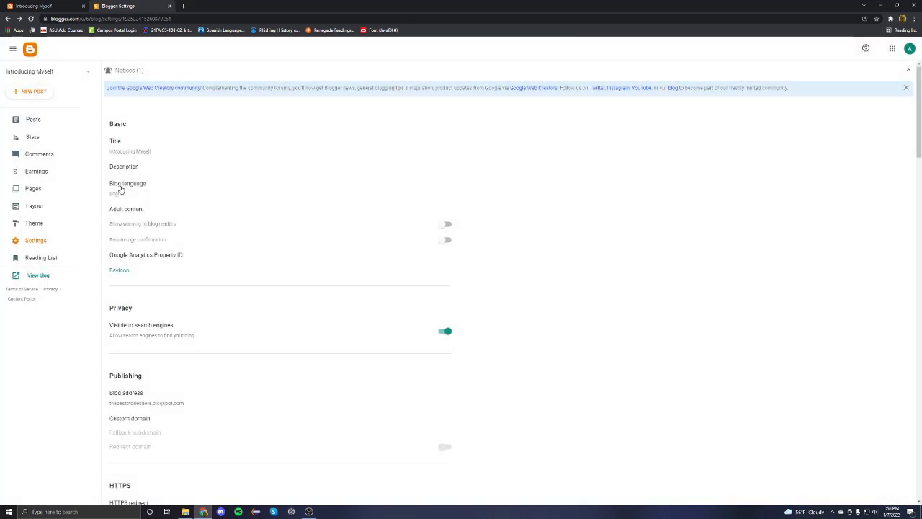
left_click(121, 189)
left_click(489, 360)
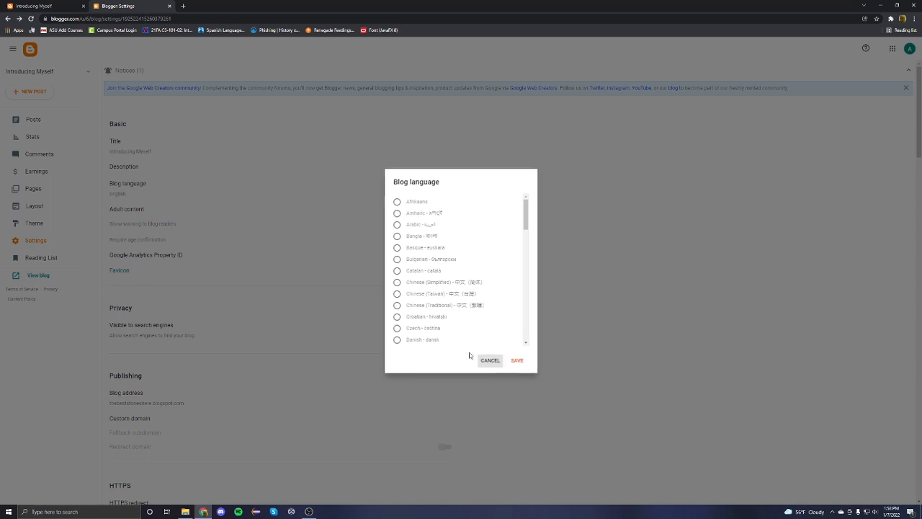
- Review the blog's privacy, address, HTTPS and permission settings without changing them
scroll(187, 282, "down", 2)
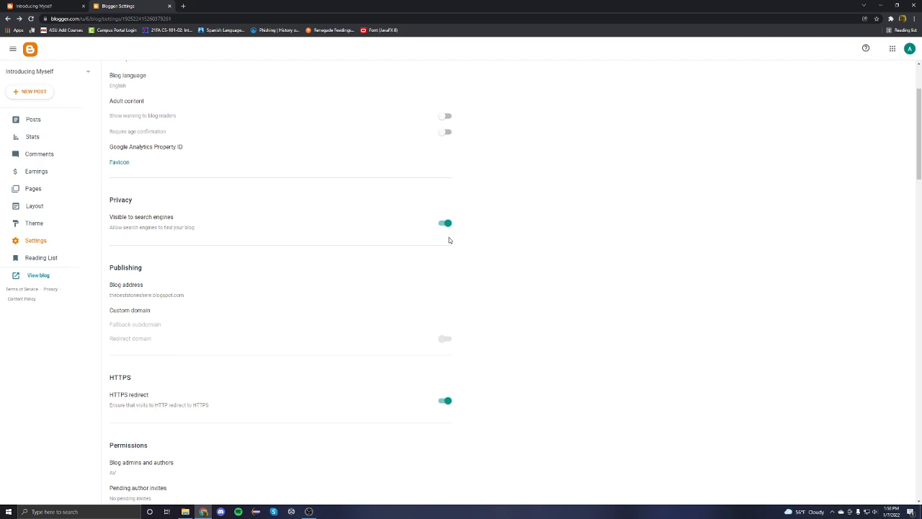
scroll(341, 270, "down", 2)
left_click(173, 185)
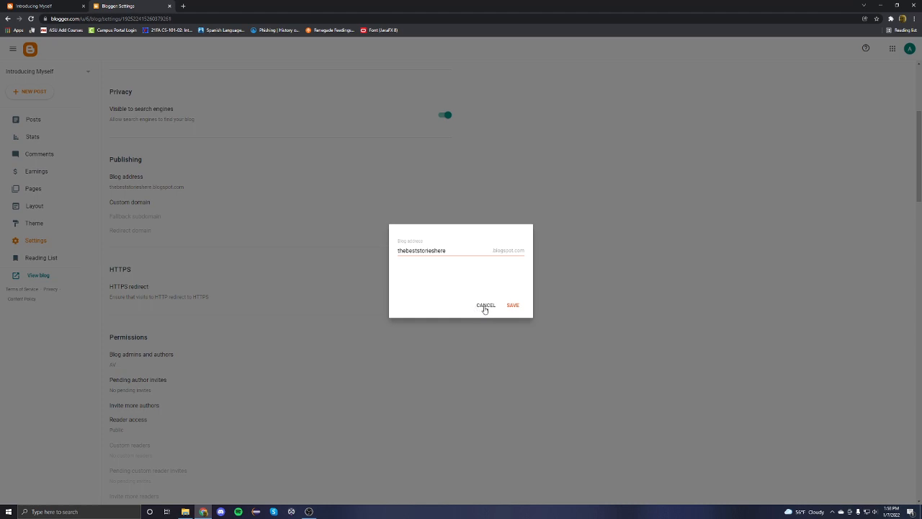
left_click(485, 305)
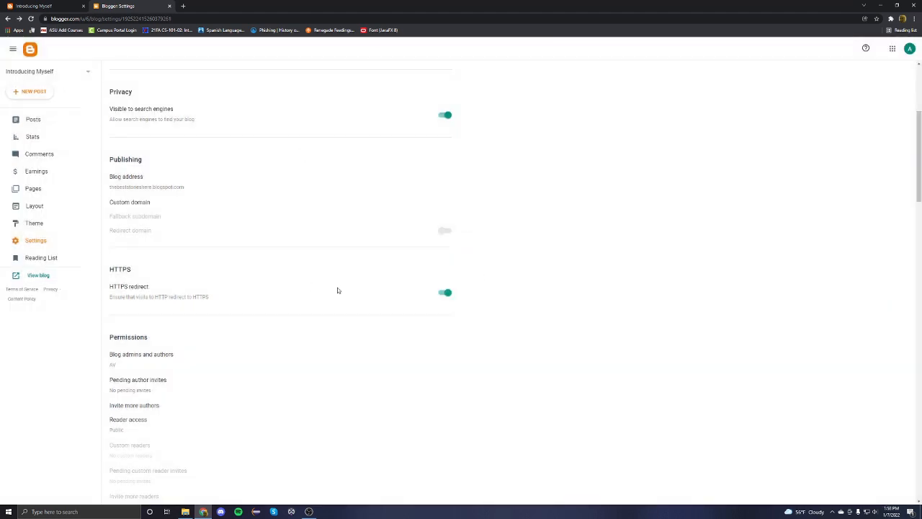
scroll(345, 233, "down", 4)
scroll(346, 232, "up", 2)
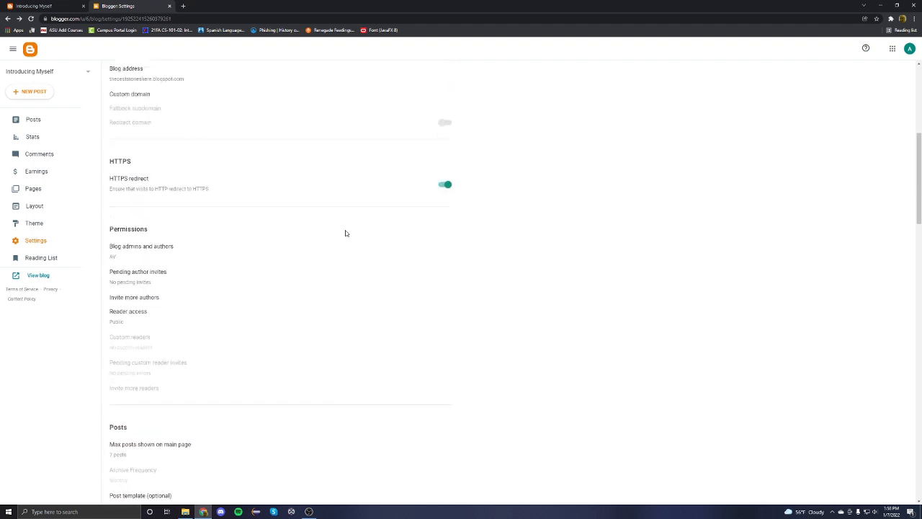
scroll(345, 232, "up", 3)
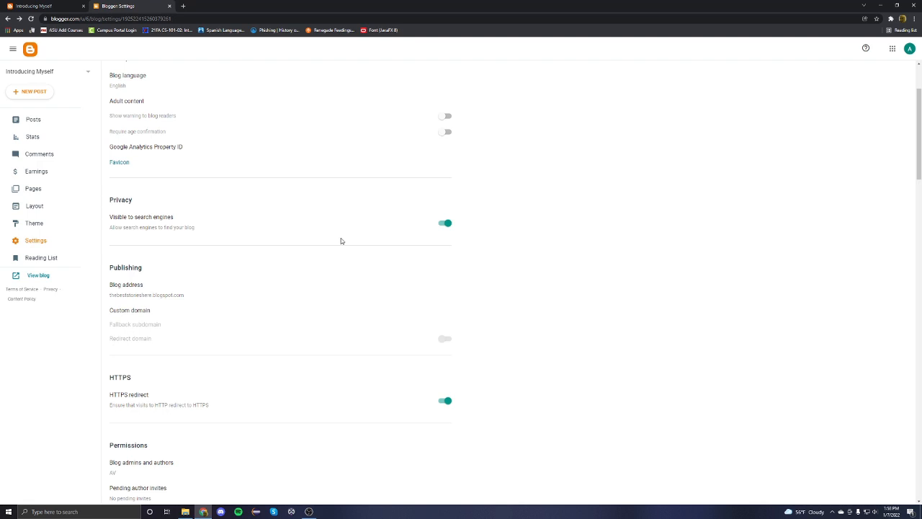
- Create a new blog post titled "My First Post"
left_click(45, 127)
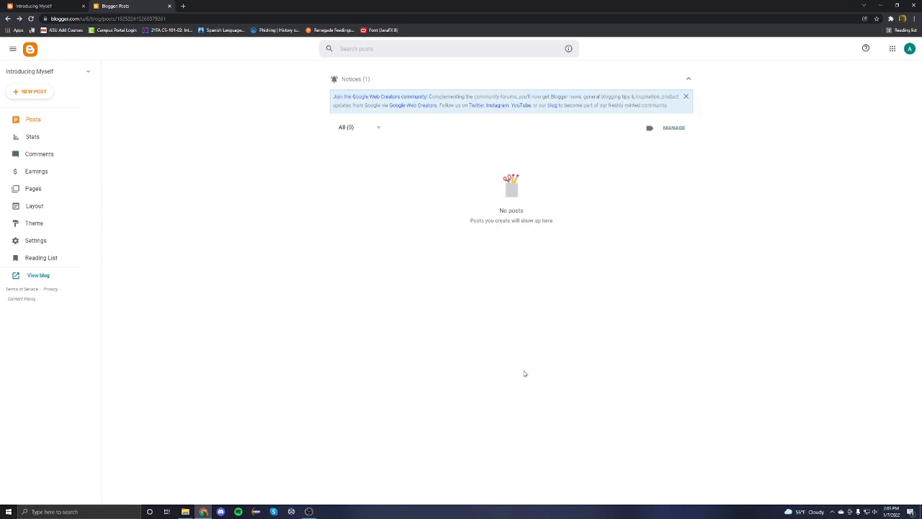
left_click(22, 94)
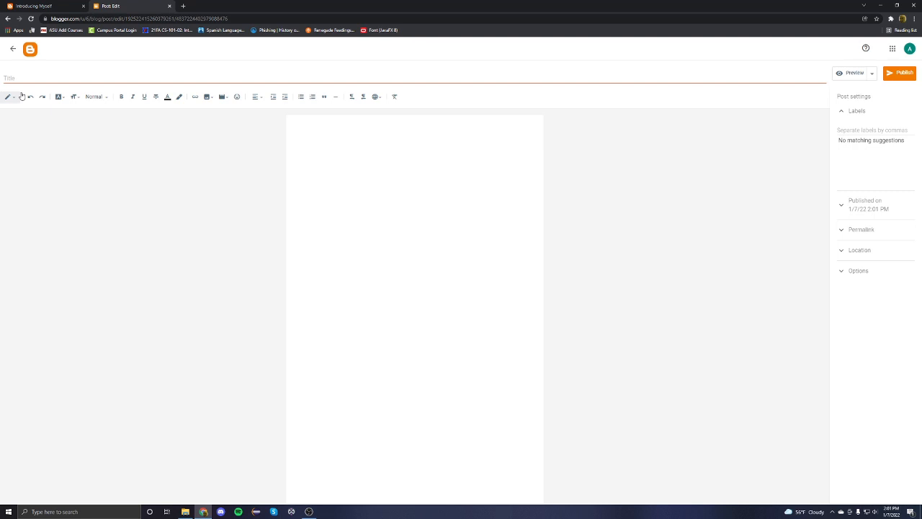
left_click(321, 78)
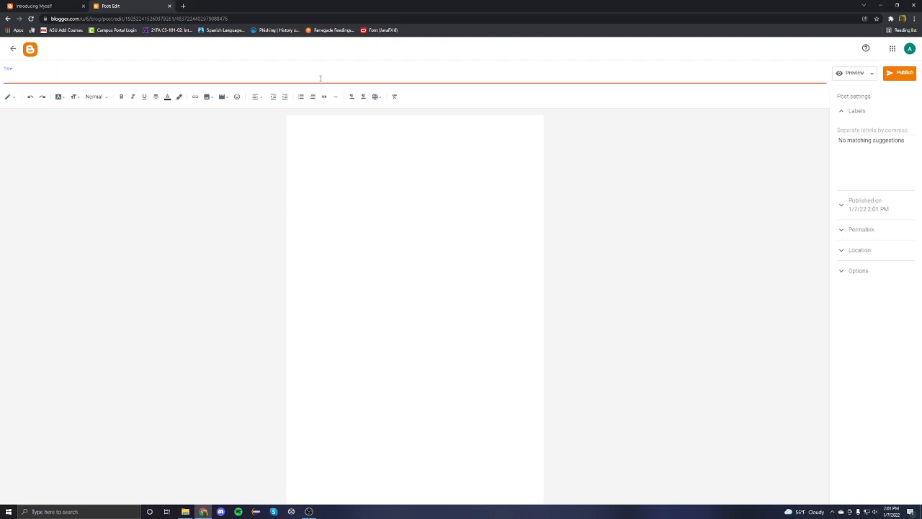
type("My First Post")
- Examine the editing view modes and available fonts for the post's body
left_click(402, 178)
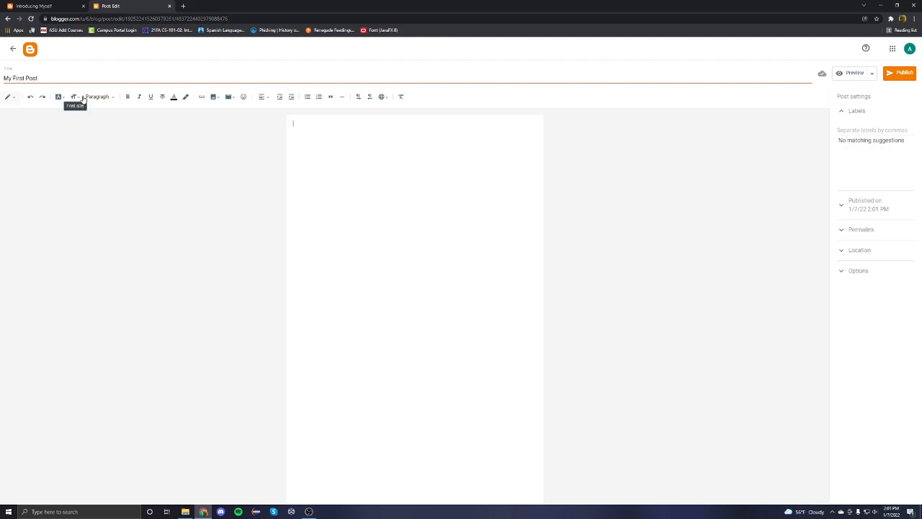
left_click(14, 100)
left_click(41, 130)
left_click(61, 102)
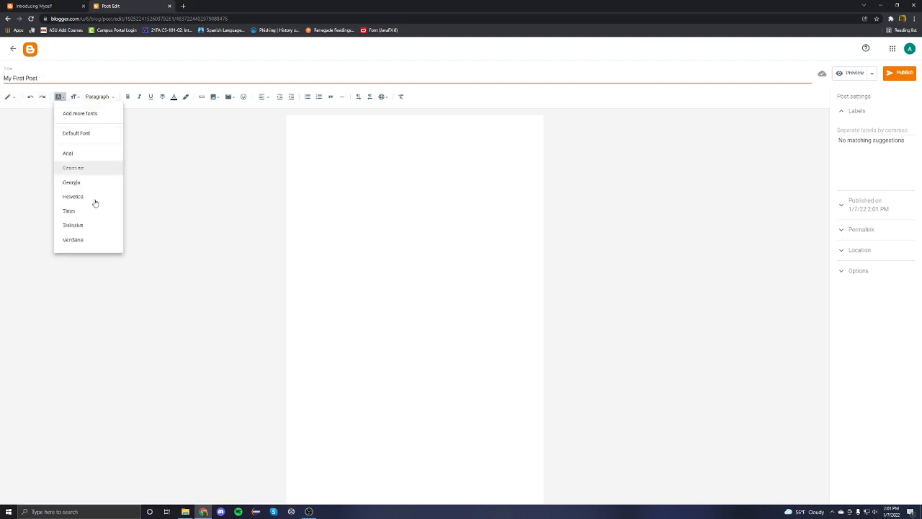
left_click(393, 144)
type("He")
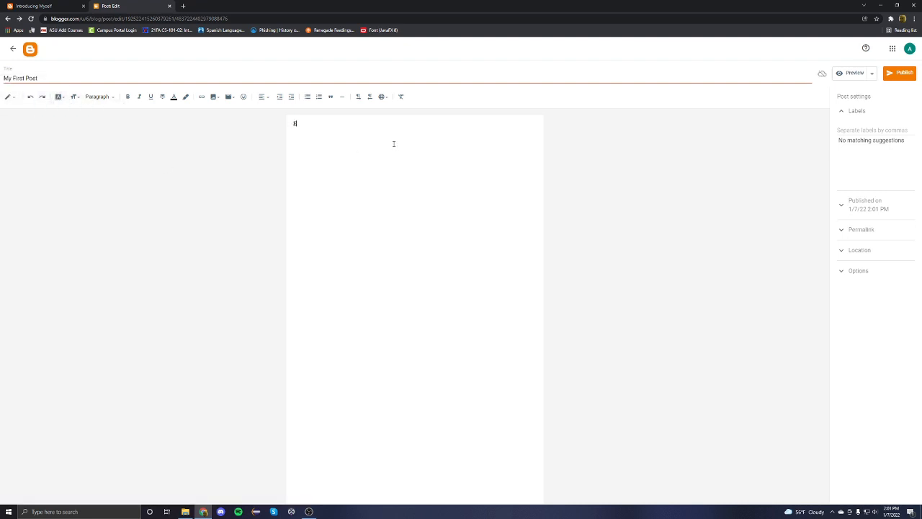
left_click(61, 100)
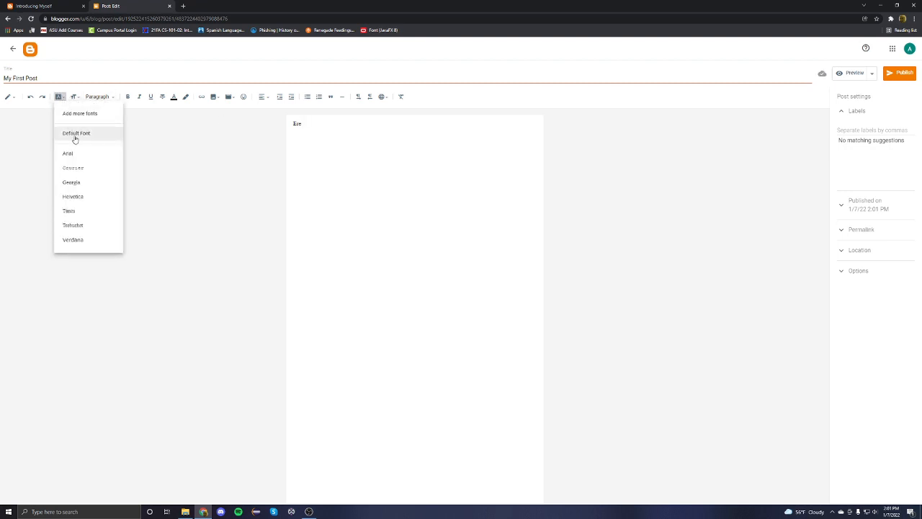
left_click(297, 123)
double_click(297, 124)
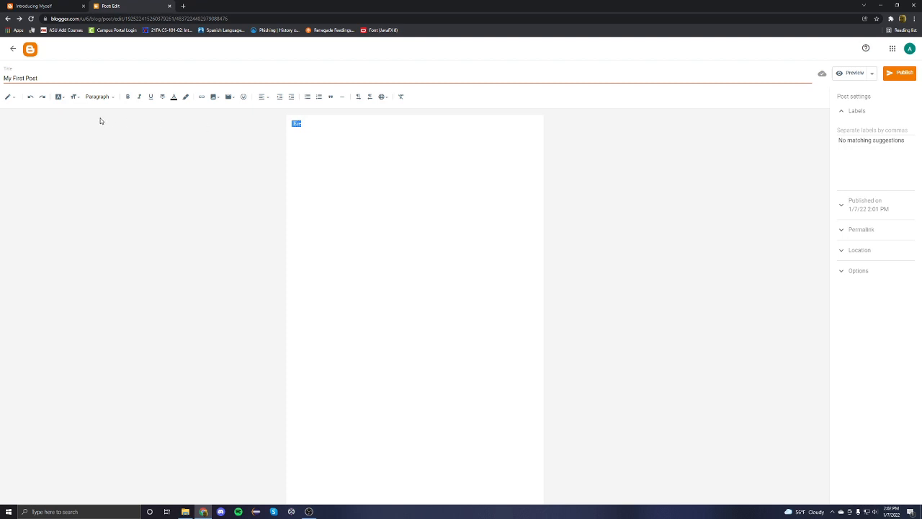
- Try the Courier and Arial fonts for the post's body and return to the default font
left_click(61, 96)
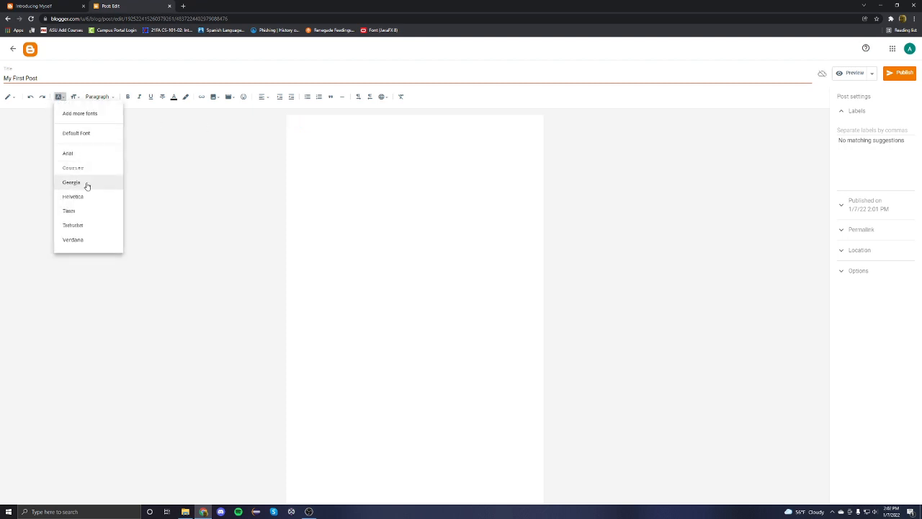
left_click(87, 170)
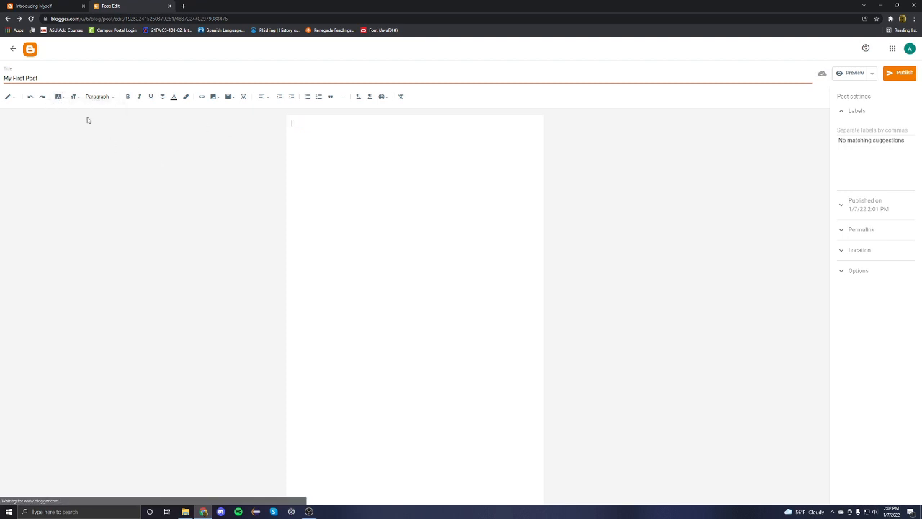
left_click(92, 98)
left_click(60, 98)
left_click(59, 98)
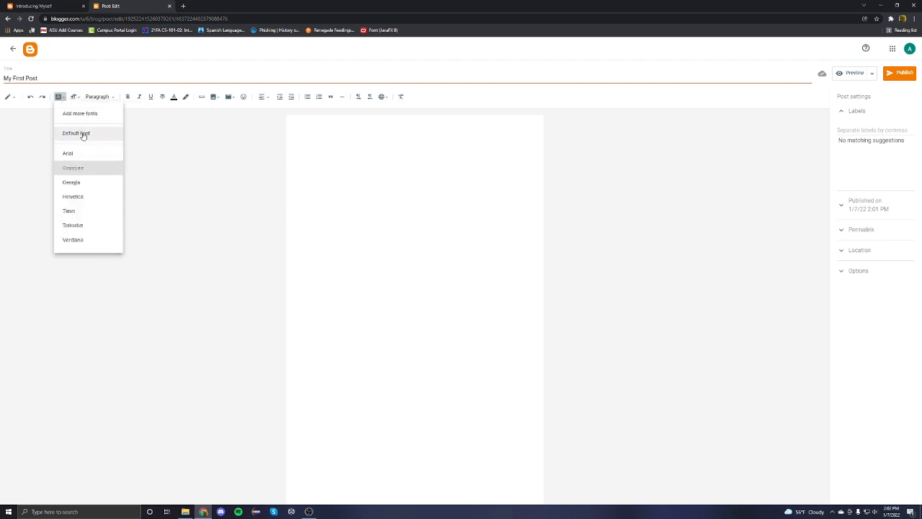
left_click(88, 154)
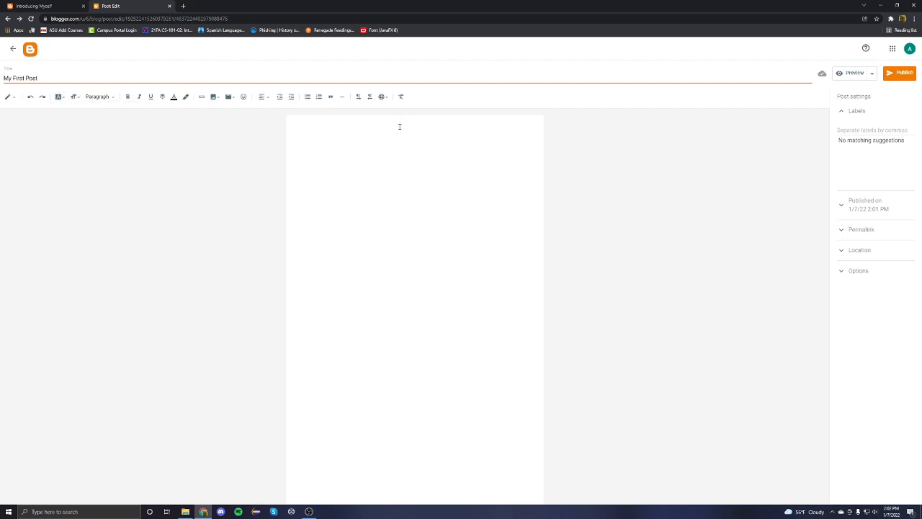
type("W")
left_click(60, 99)
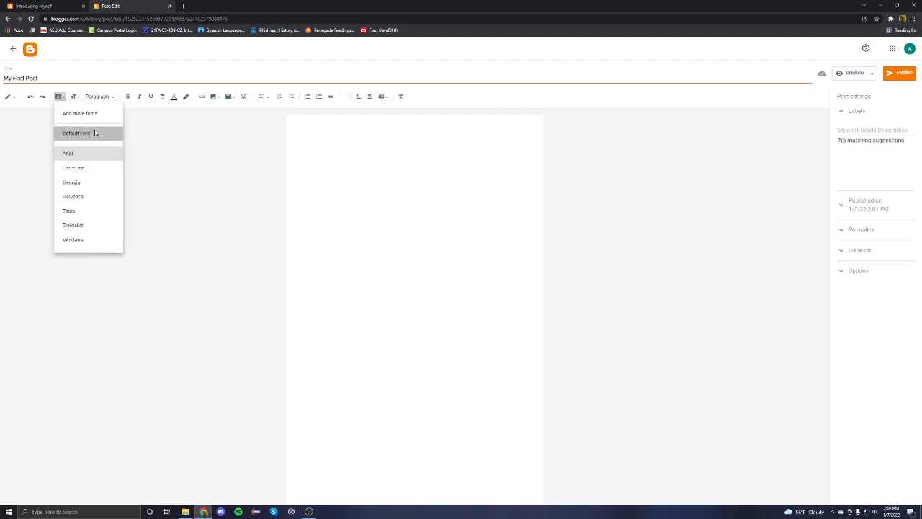
left_click(95, 133)
- Try the Largest and Smallest text sizes on the sample text "wrwrwrew" and delete that text
left_click(74, 97)
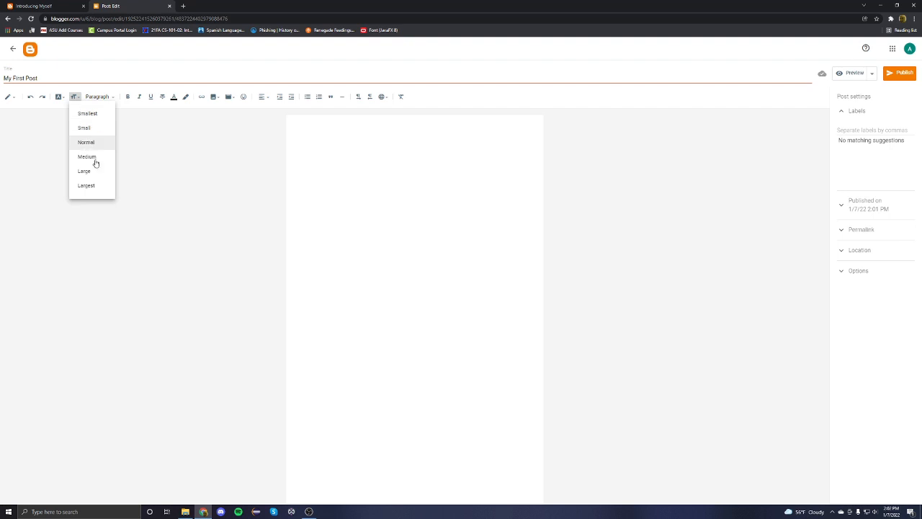
left_click(105, 185)
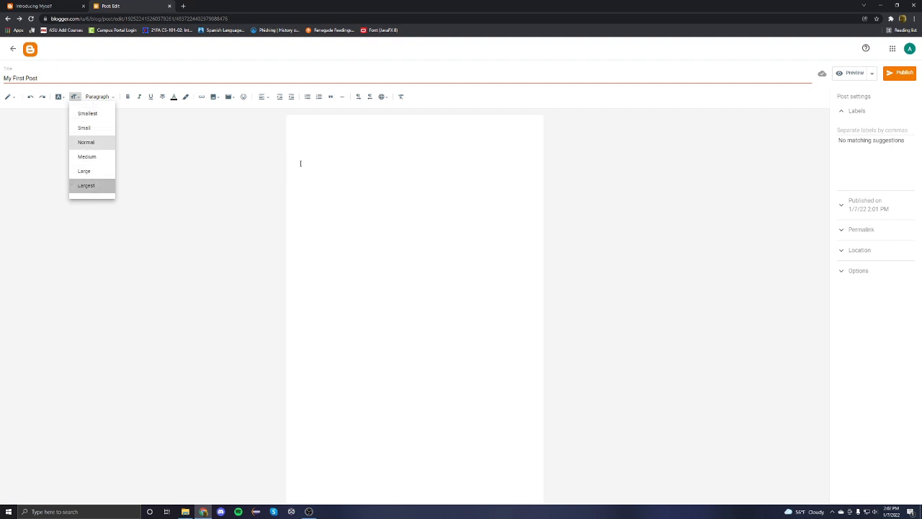
type("wrwrwrew")
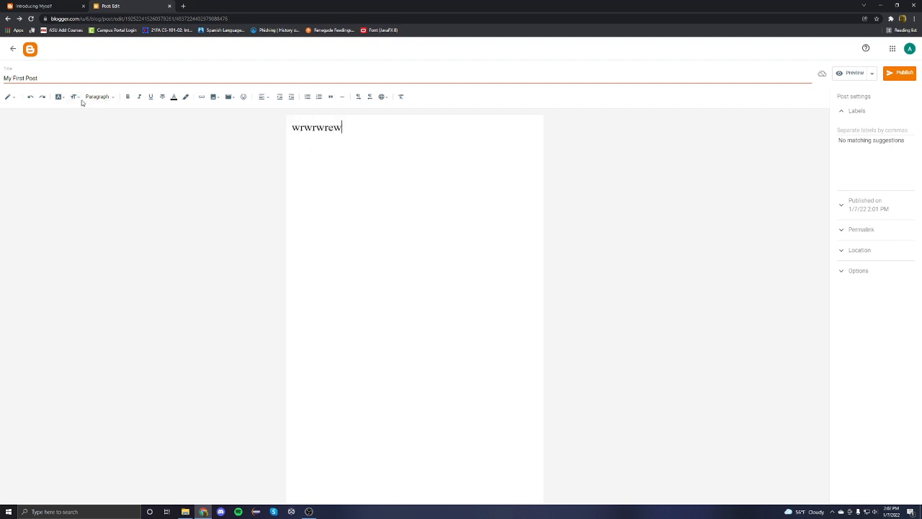
left_click_drag(346, 132, 290, 128)
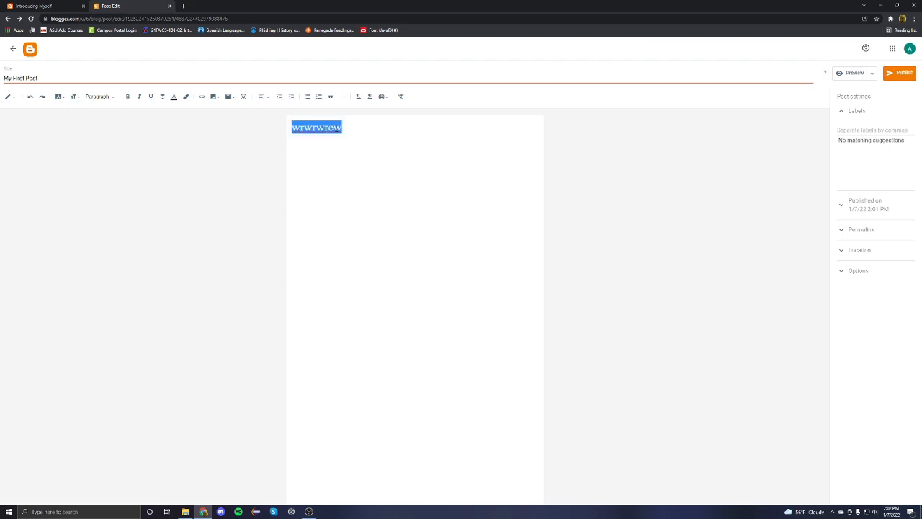
left_click(76, 97)
left_click(88, 114)
key("BackSpace")
- Try the Georgia font with the Normal text size for the post's body
left_click(60, 96)
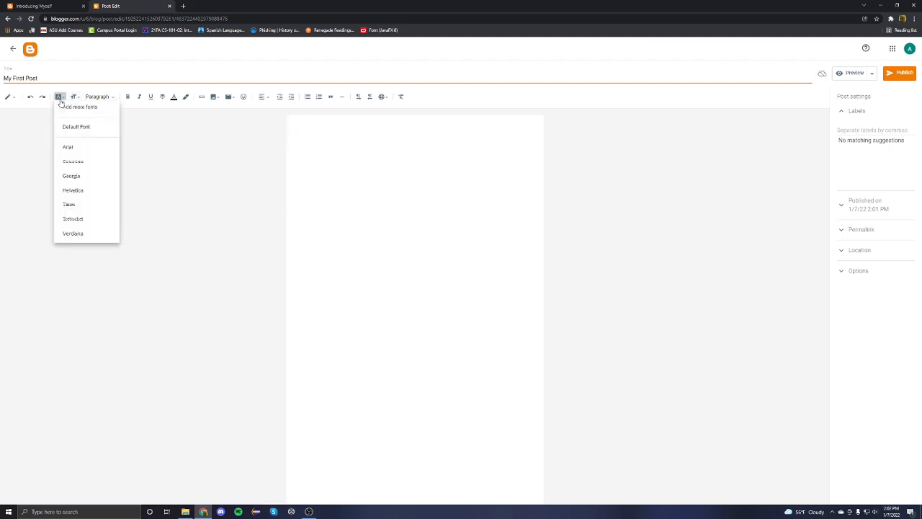
left_click(93, 183)
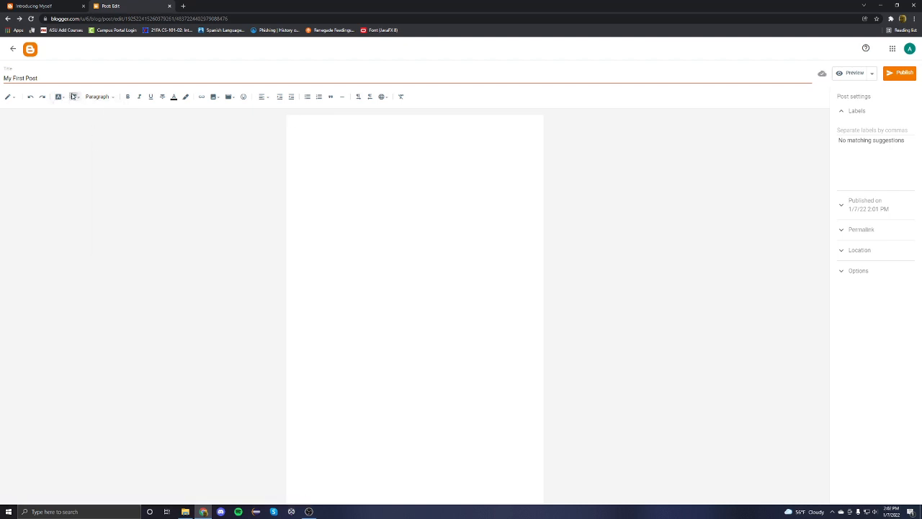
left_click(75, 96)
left_click(93, 142)
type("w")
- Apply the Heading style in the post's body and enter "Welcome" as the heading
left_click(96, 97)
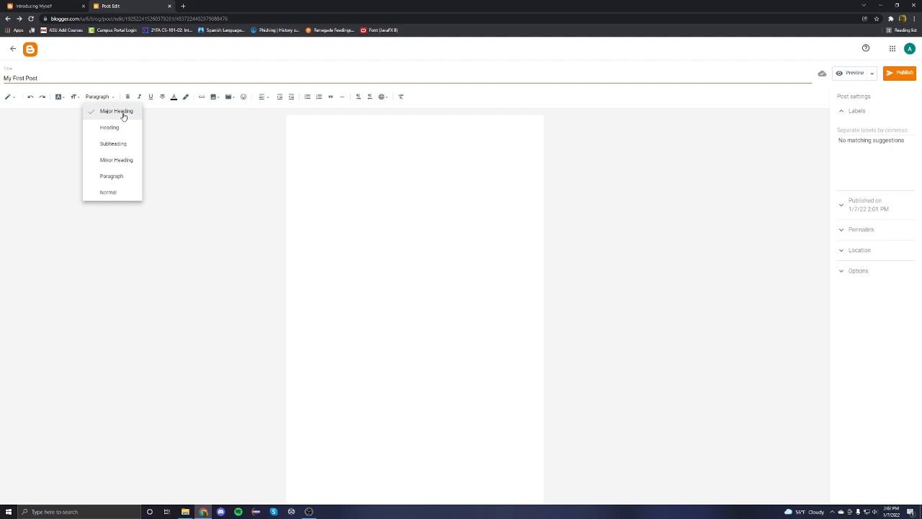
left_click(119, 127)
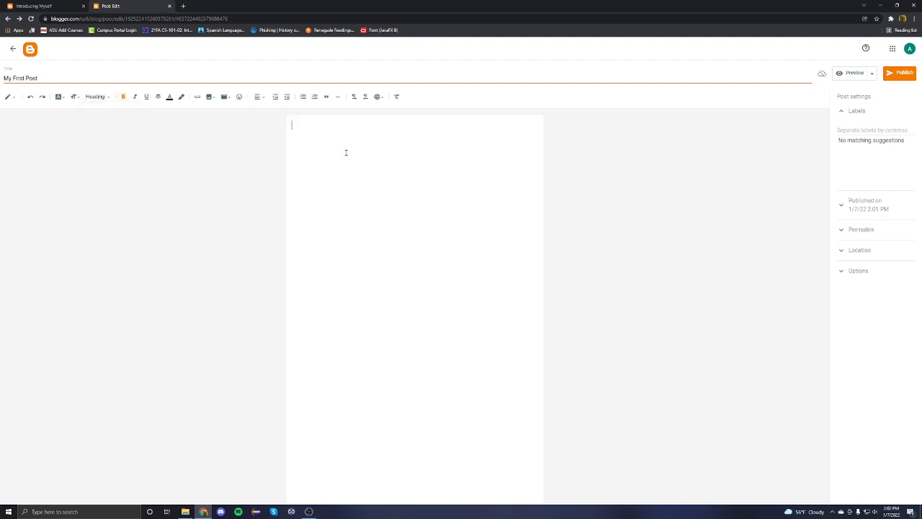
type("Welcome")
- Below the heading, apply the Paragraph style and try bold formatting on the sample text "eretetyd"
left_click(94, 98)
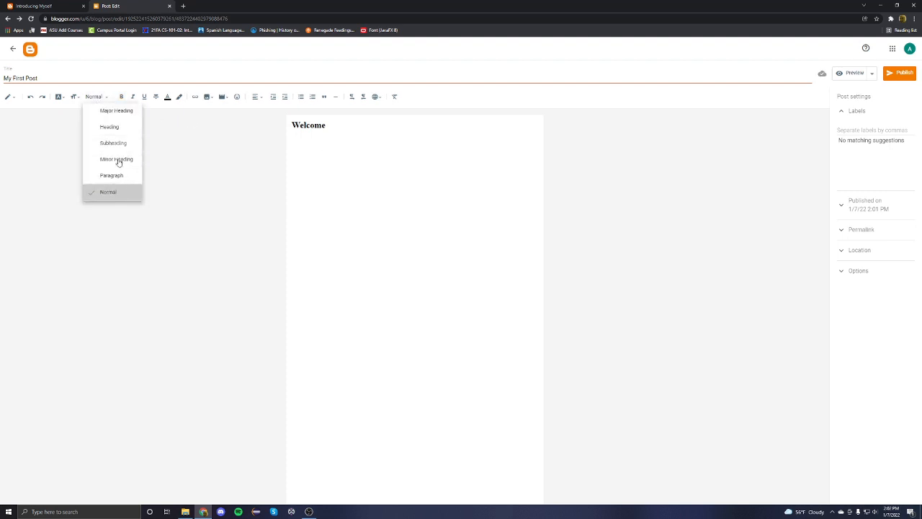
left_click(111, 175)
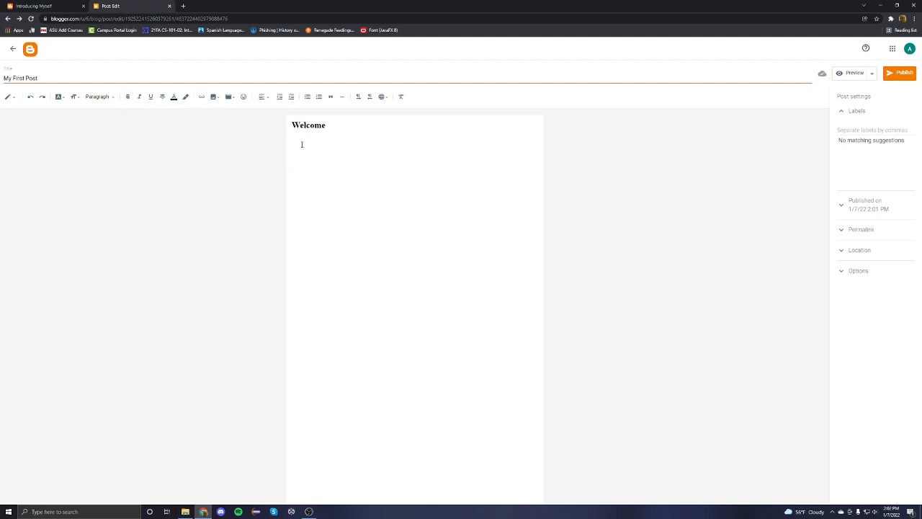
left_click(127, 98)
type("eretetyd")
left_click_drag(313, 153, 288, 153)
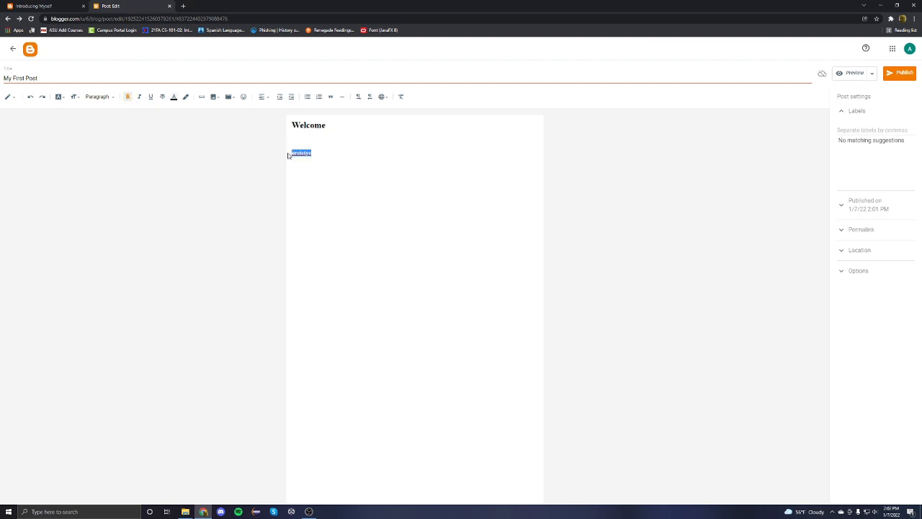
left_click(127, 98)
- Try italic formatting on the sample text below the heading and switch it off again
left_click(320, 153)
left_click_drag(315, 154, 286, 156)
left_click(139, 97)
left_click(315, 152)
double_click(306, 153)
left_click(307, 153)
double_click(305, 152)
left_click(139, 96)
left_click(301, 155)
double_click(307, 153)
- Try underlining the sample text below the heading
left_click(151, 97)
left_click(318, 153)
left_click_drag(319, 153, 289, 152)
left_click(309, 153)
left_click(151, 97)
- Try strikethrough formatting on the sample text and switch it off again
left_click_drag(309, 153, 291, 152)
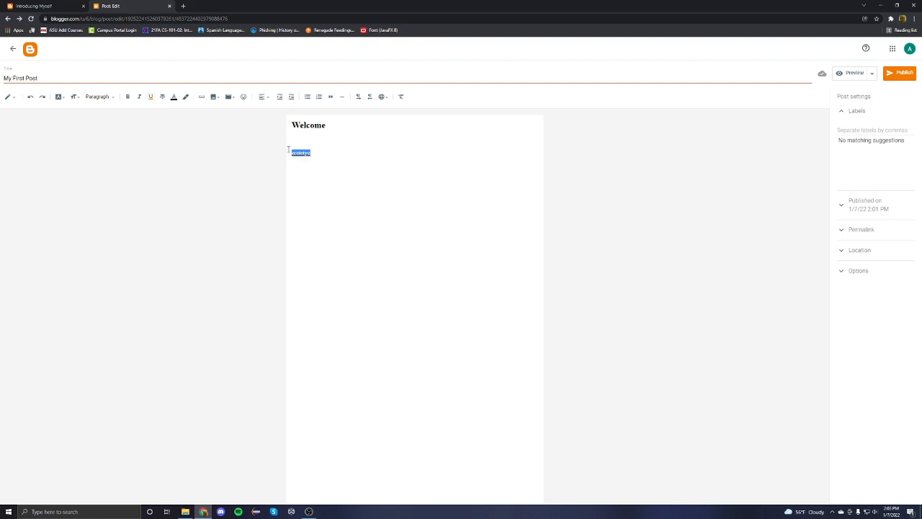
left_click(162, 97)
left_click(310, 154)
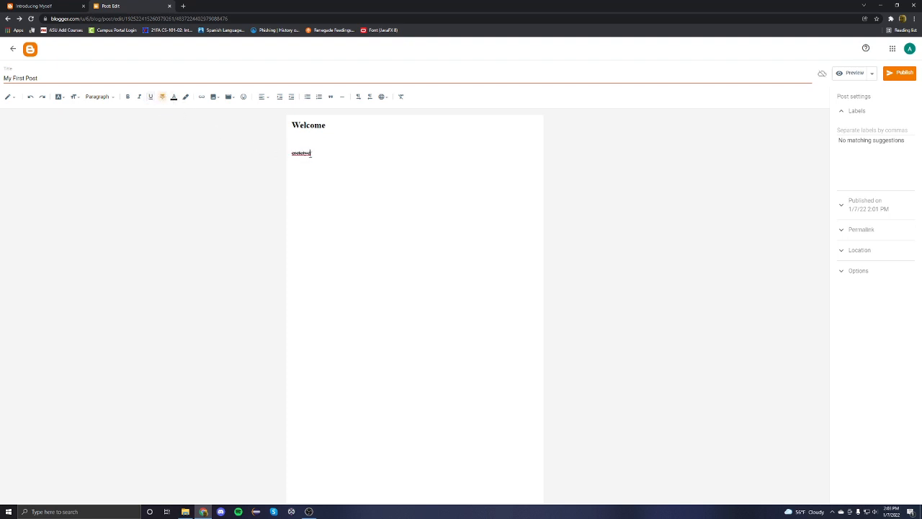
double_click(314, 153)
left_click(162, 96)
key("Right")
- Look at the text colour options and replace the sample text with "my na"
left_click(174, 96)
left_click(270, 154)
left_click_drag(318, 152, 273, 156)
type("I ")
type("my na")
- Clear the whole post body and enter "Welcome" as its heading, followed by a new line
key("ctrl+a")
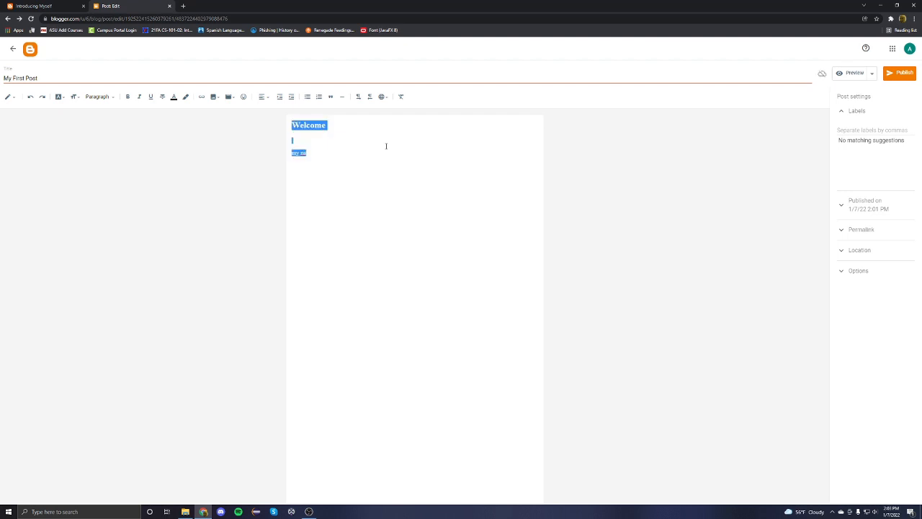
key("BackSpace")
type("Welcome")
key("Return")
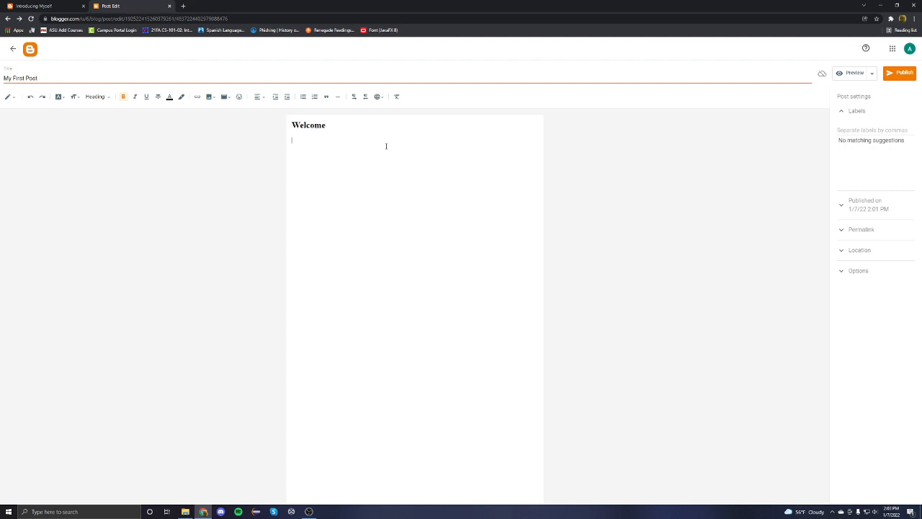
- Write a sentence with the author's name "and this is my very first post on this blog.", followed by a separate line "Thanks for reading!"
type("My name is Ashwin")
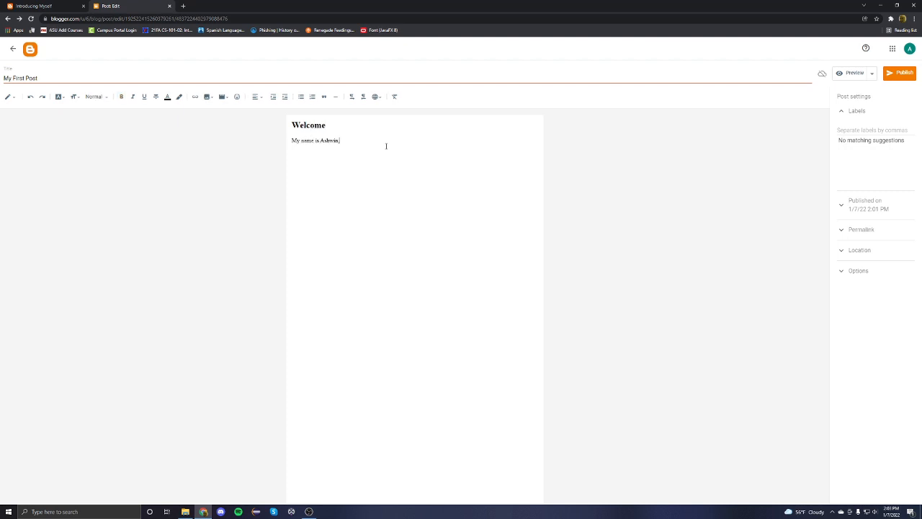
type(", and this is my very first post on this blog. ")
type("Thanks for reading!")
- Preview "My First Post", close the preview and publish the post
left_click(851, 73)
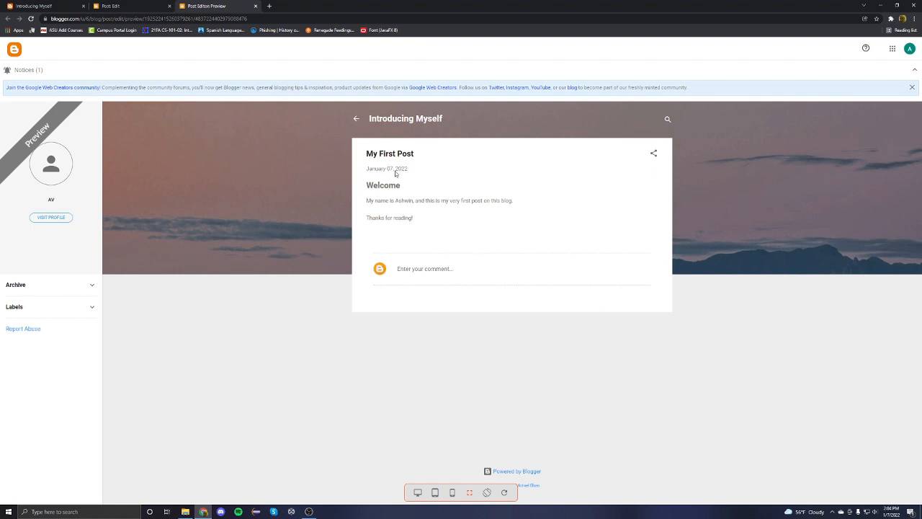
left_click(254, 7)
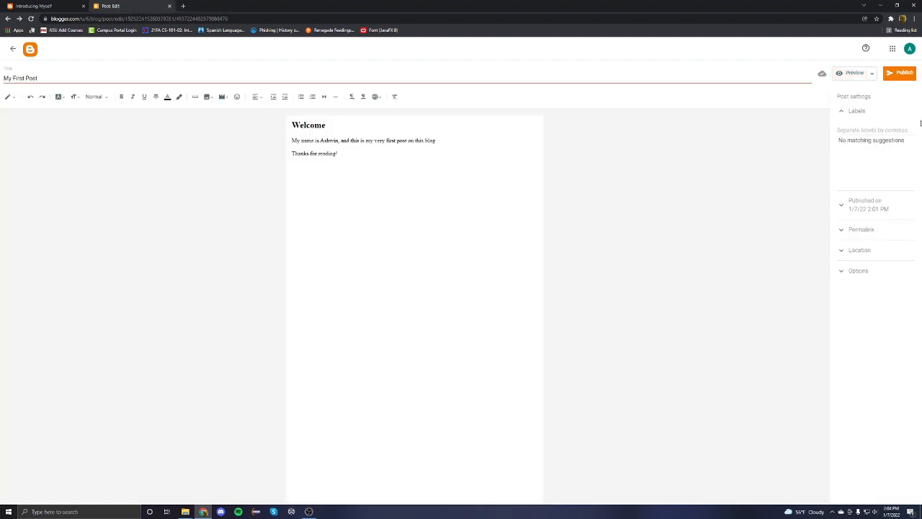
left_click(898, 75)
left_click(496, 288)
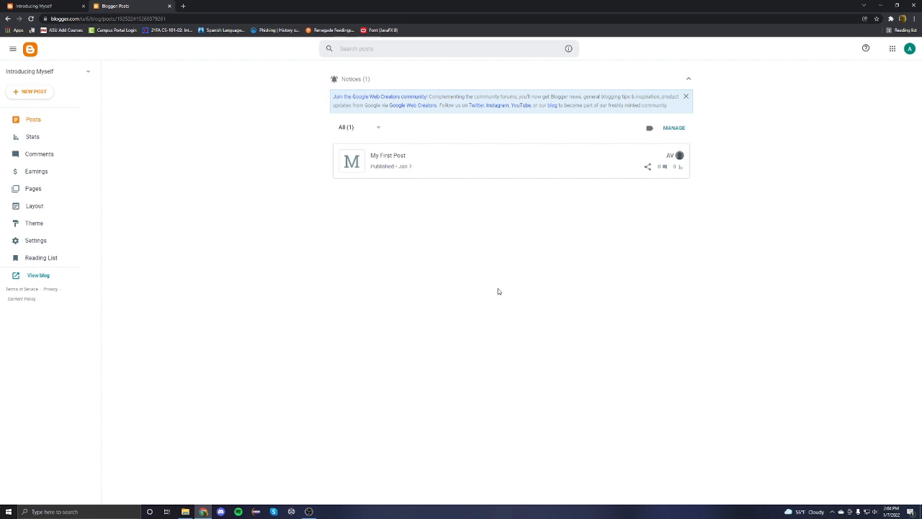
- Open the live blog and examine its web address and title
left_click(39, 275)
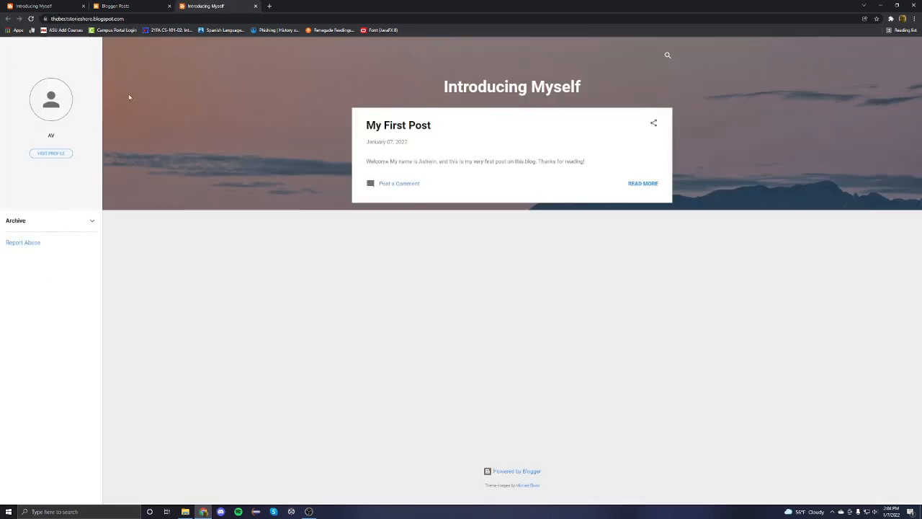
left_click(75, 19)
mouse_move(78, 19)
left_mouse_down()
mouse_move(93, 18)
mouse_move(60, 19)
left_mouse_up()
left_click(73, 21)
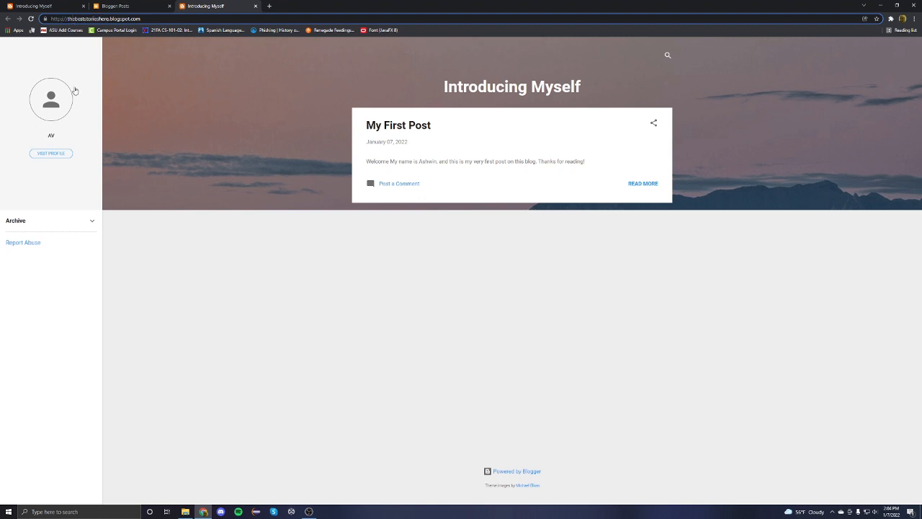
left_click_drag(439, 90, 595, 89)
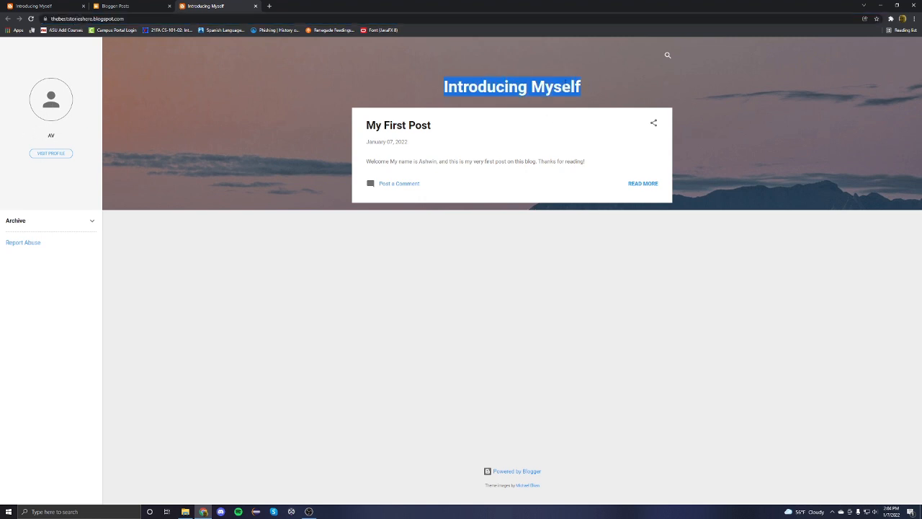
left_click(396, 93)
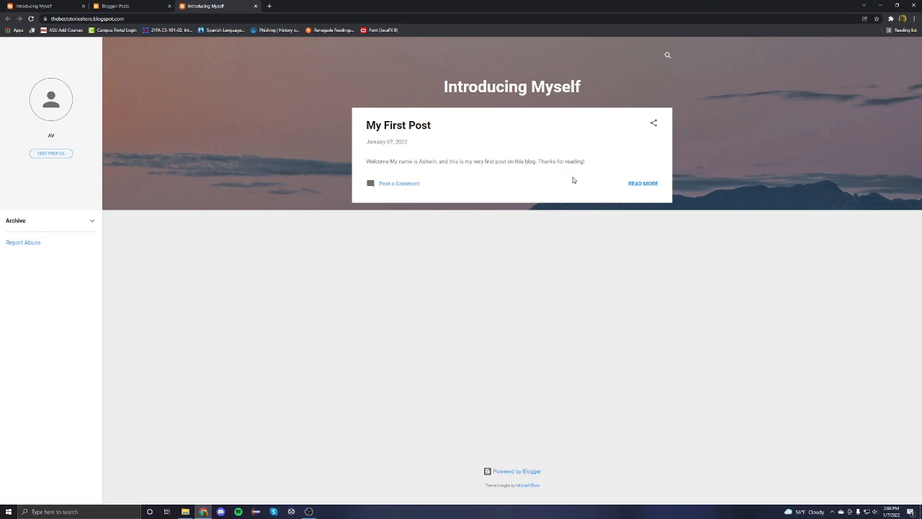
- Open the full "My First Post" on the live blog and read its text
left_click(650, 186)
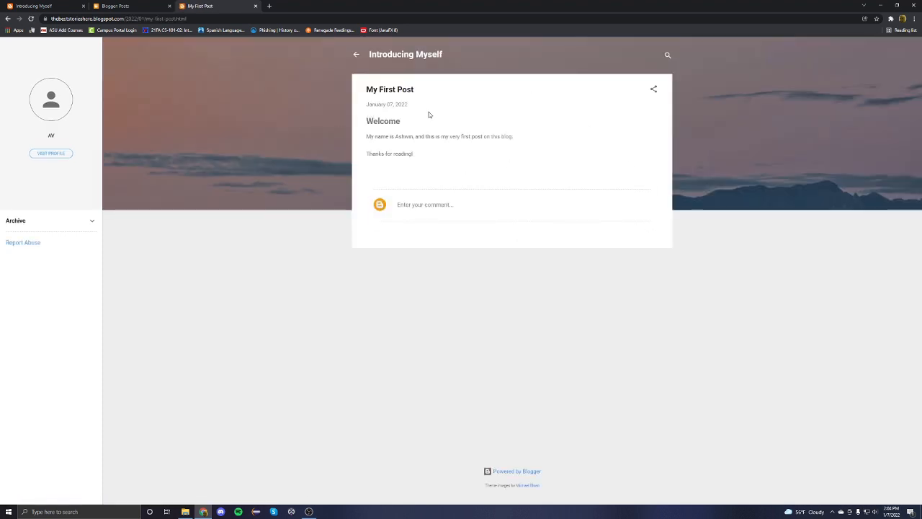
left_click_drag(364, 138, 516, 147)
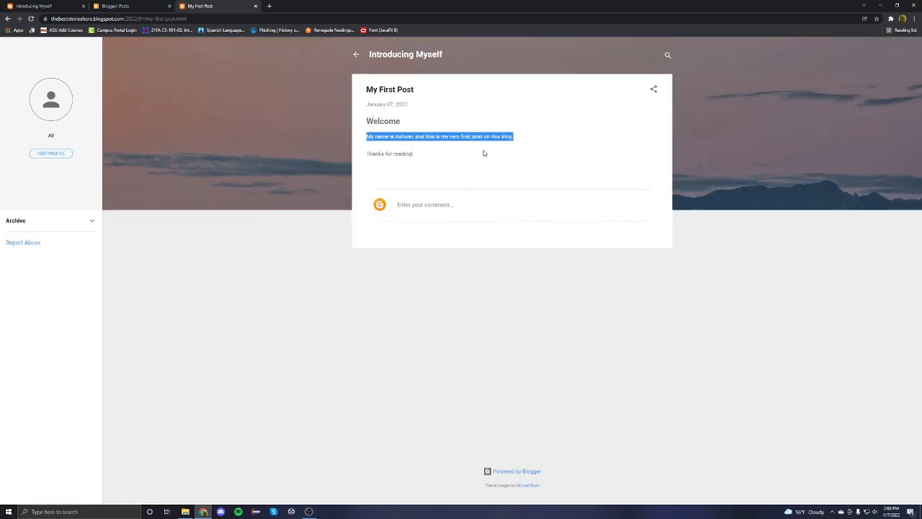
left_click(344, 84)
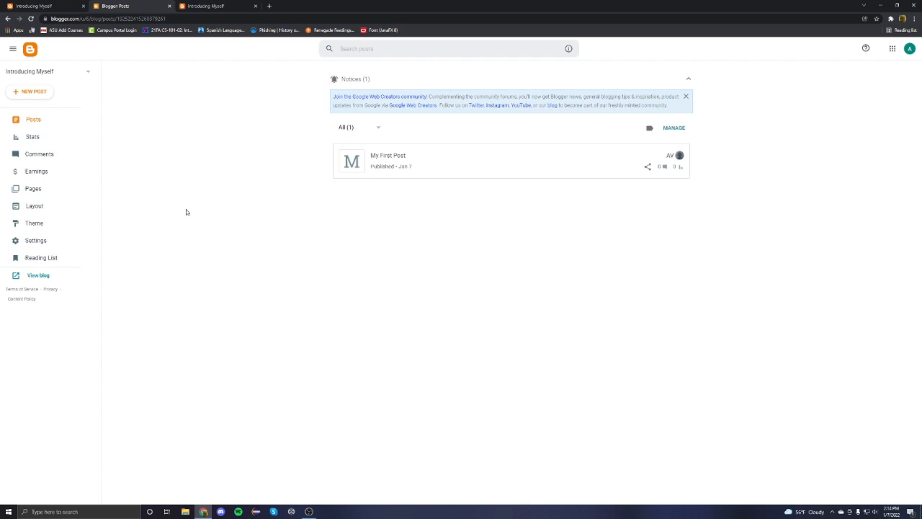
- Open the blog's statistics, dismiss the community notice and examine the view, follower and comment figures
left_click(73, 139)
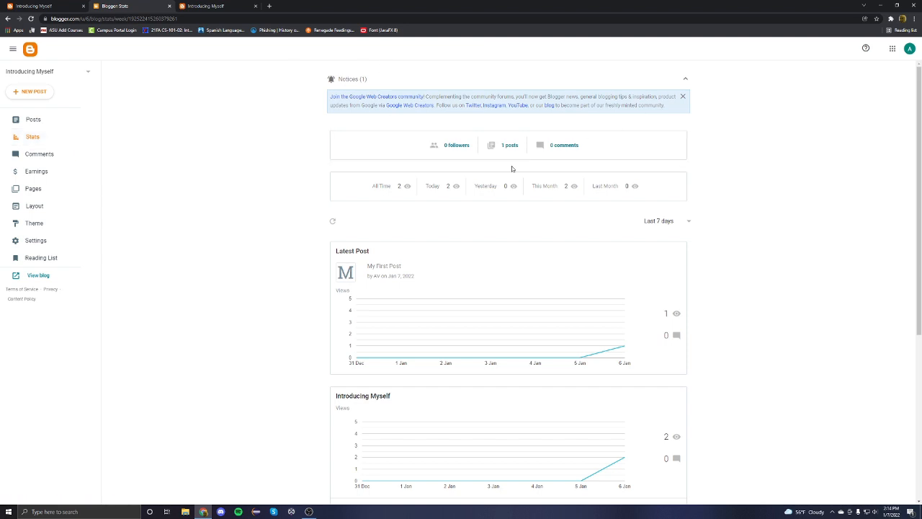
left_click(682, 97)
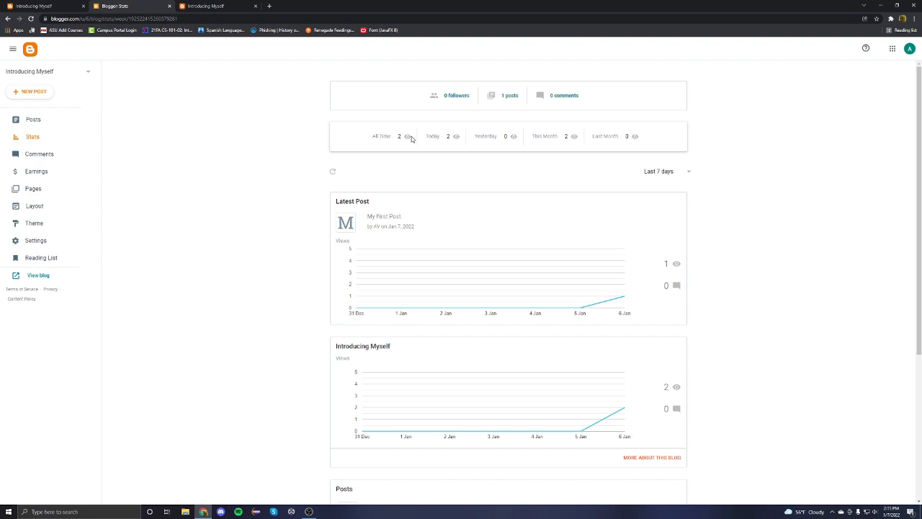
scroll(381, 119, "down", 3)
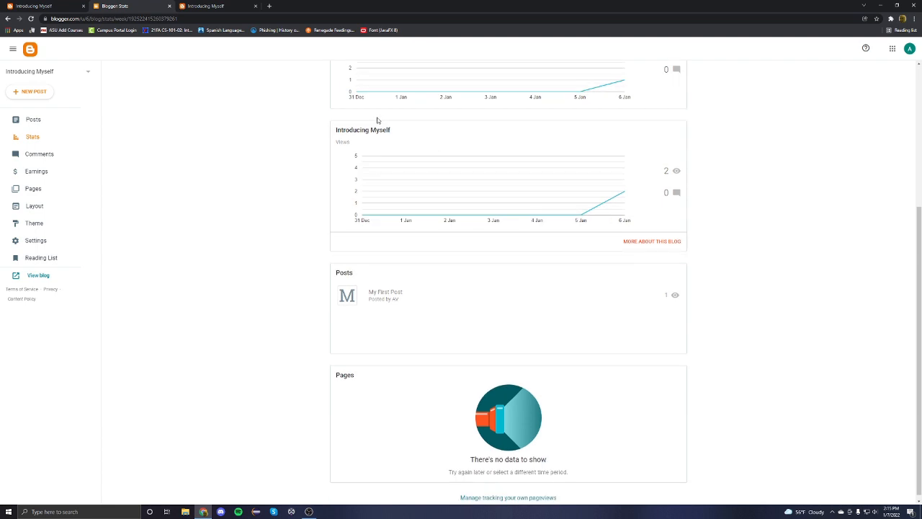
scroll(376, 120, "up", 3)
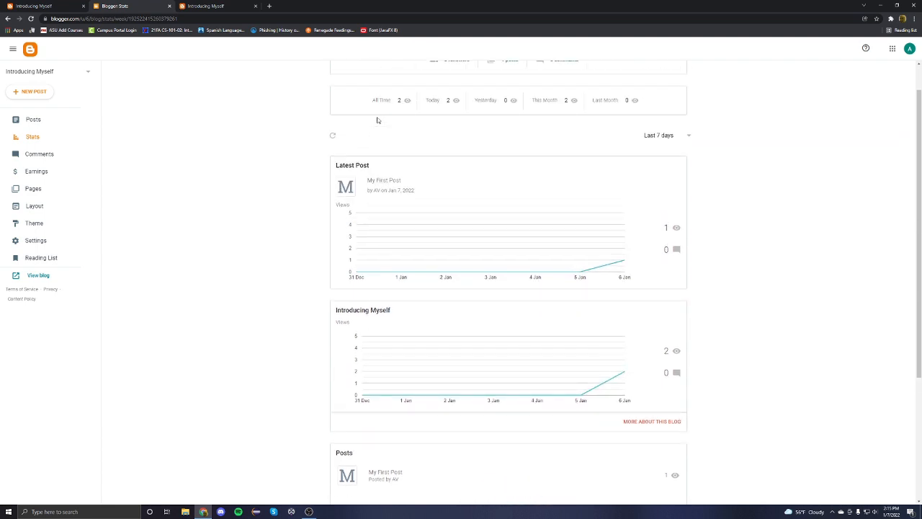
- Finish viewing the blog statistics and open the blog's comments page
scroll(403, 126, "up", 1)
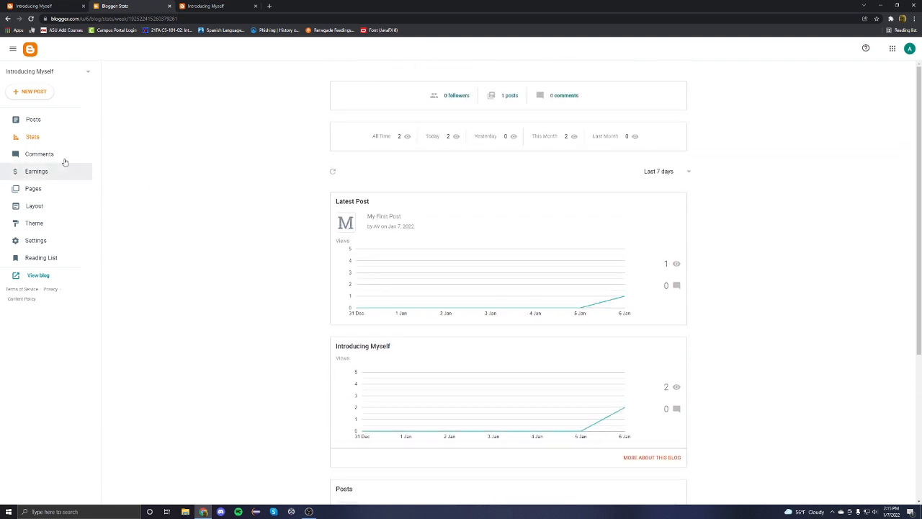
left_click(45, 154)
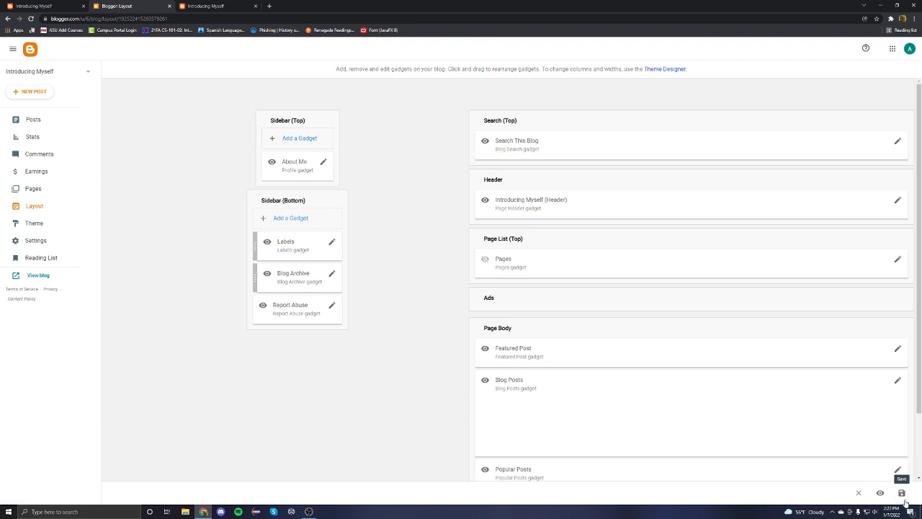
- Preview the current blog layout, check the order of the sidebar sections and return to the layout editor
left_click(879, 493)
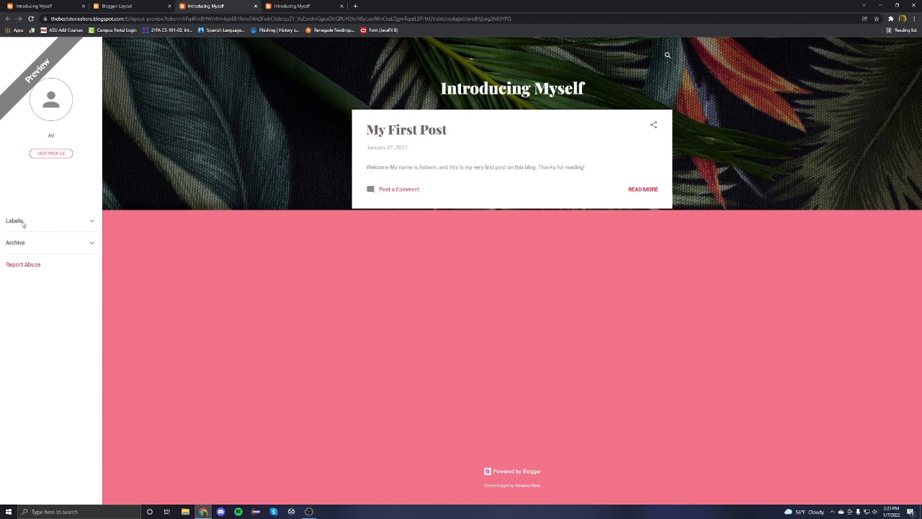
left_click(153, 5)
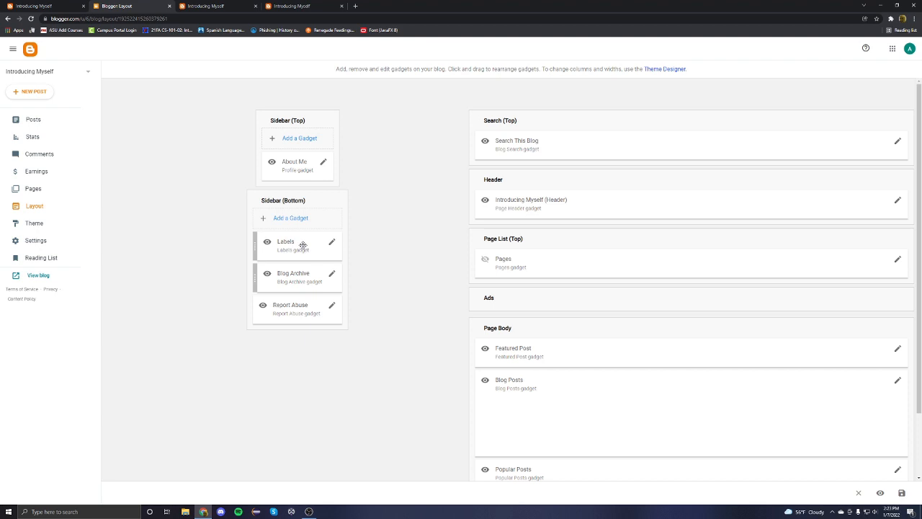
- Move the Labels gadget below Blog Archive in Sidebar (Bottom) and preview the rearranged layout
left_click_drag(302, 244, 304, 275)
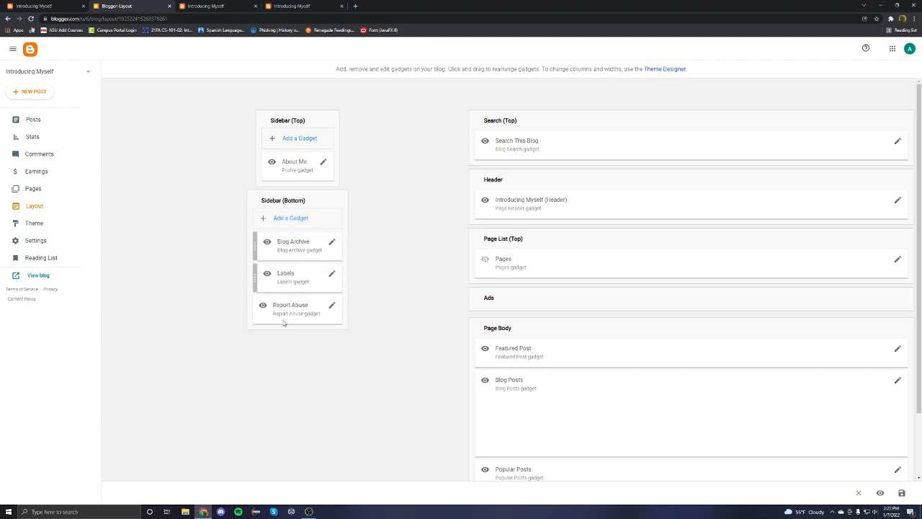
left_click(880, 493)
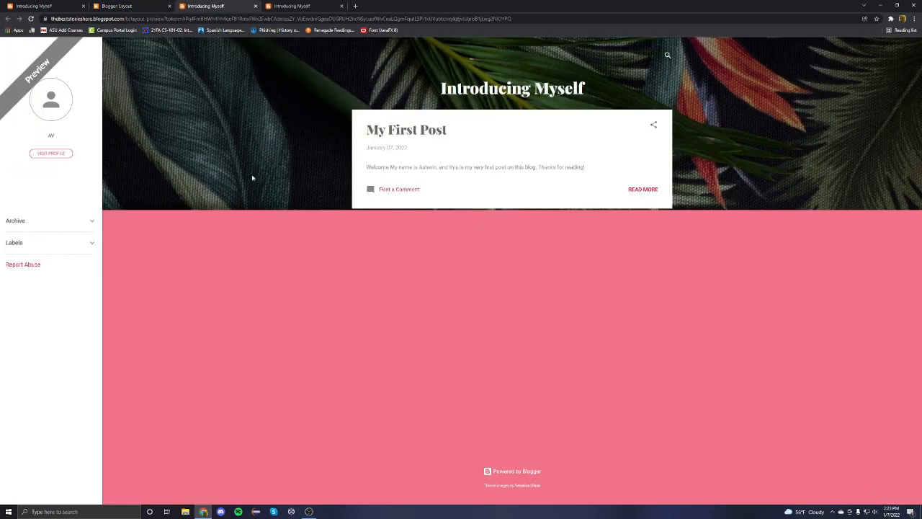
left_click(294, 5)
left_click(242, 6)
left_click(341, 6)
left_click(133, 8)
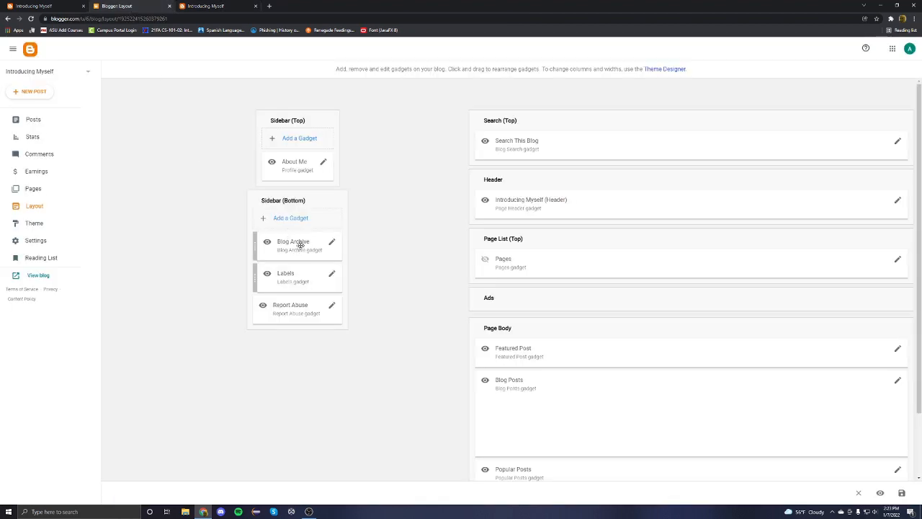
- Close the remaining blog preview and save the rearranged layout
mouse_move(300, 278)
left_mouse_down()
mouse_move(298, 248)
mouse_move(299, 280)
left_mouse_up()
left_click(255, 6)
left_click(902, 492)
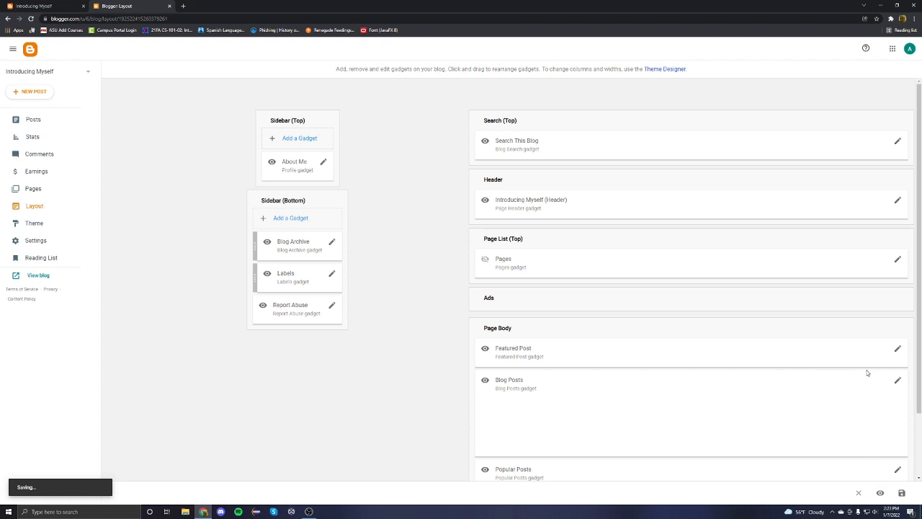
- Add the header description "I'm new to this, but I am very excited to do some blogging!", preview it and save the layout
left_click(898, 202)
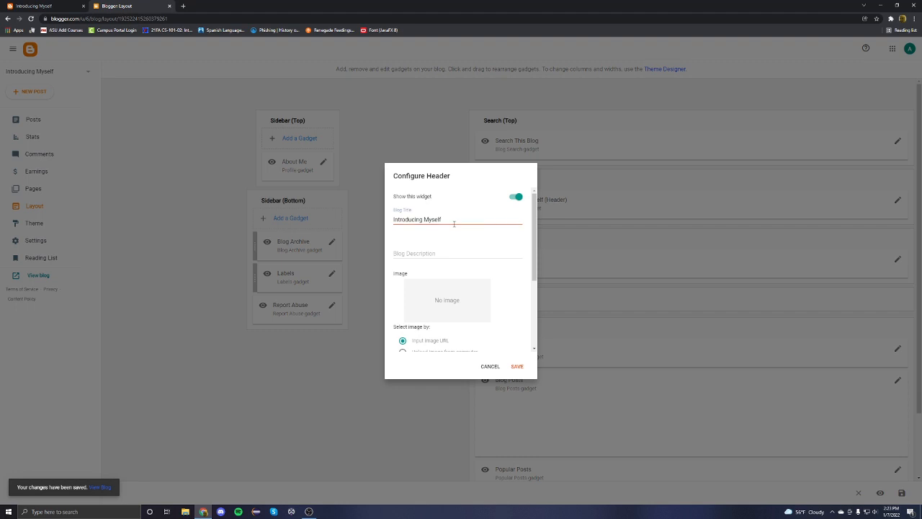
left_click(438, 251)
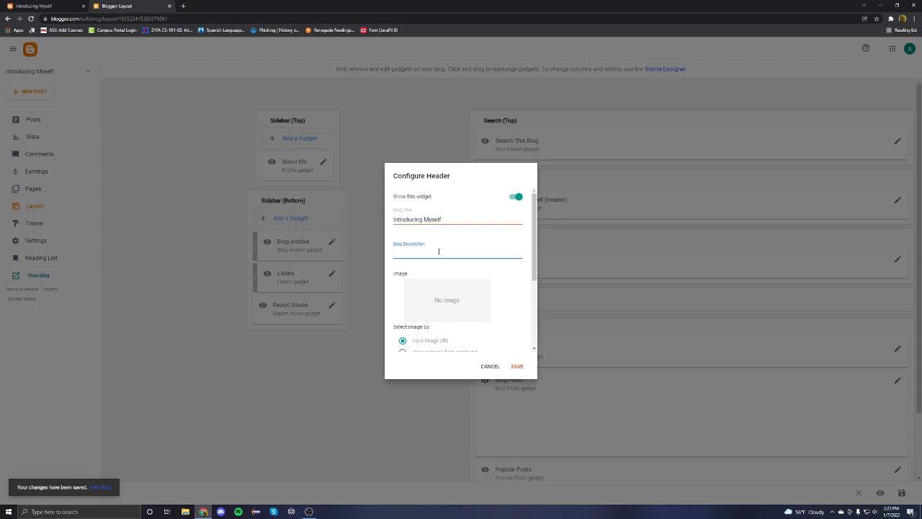
type("I'm new to thi")
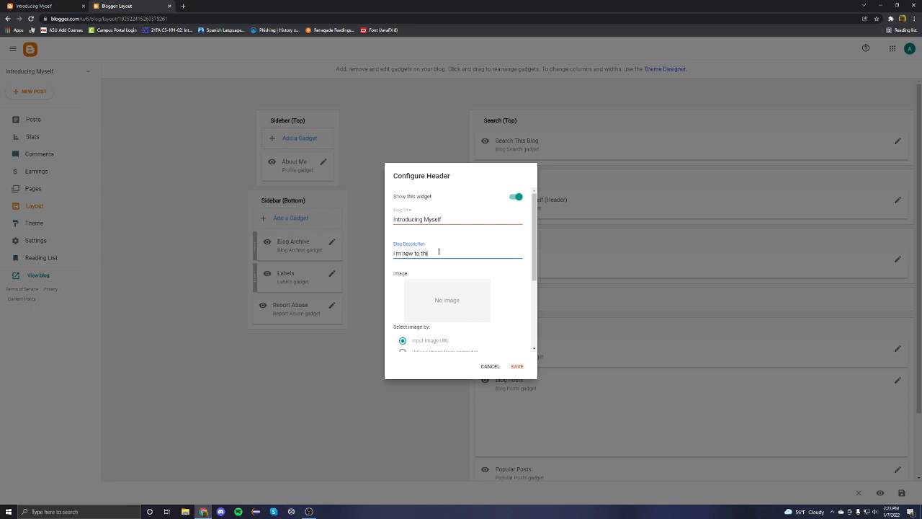
type("s, bu")
type("t I am very e")
type("xcited to sta")
type("do some blogging.")
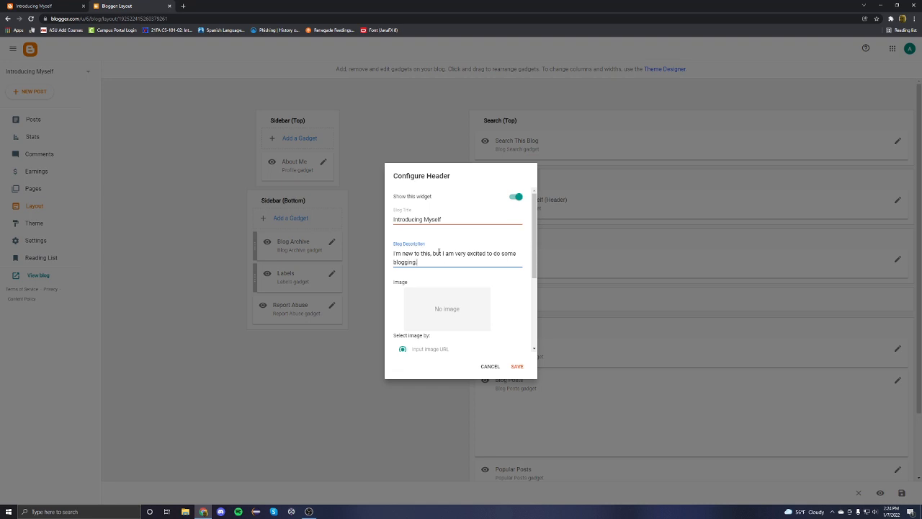
scroll(525, 335, "down", 3)
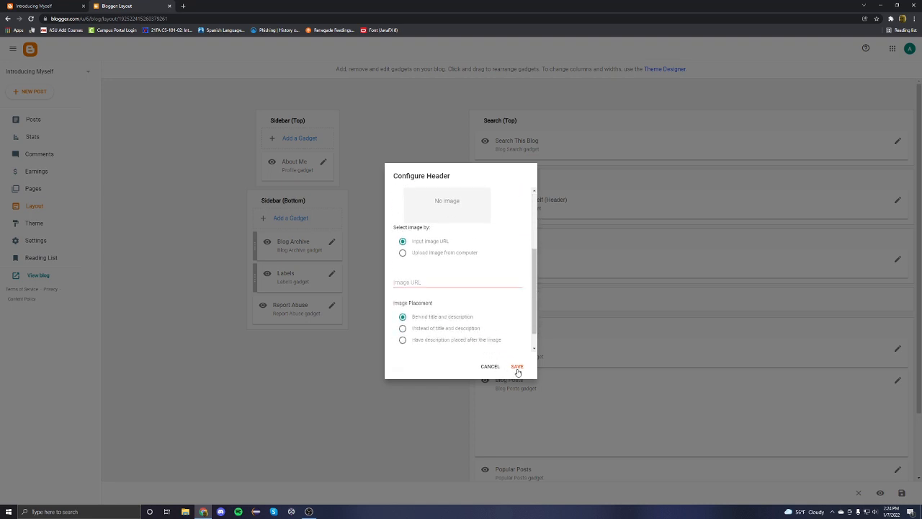
left_click(517, 368)
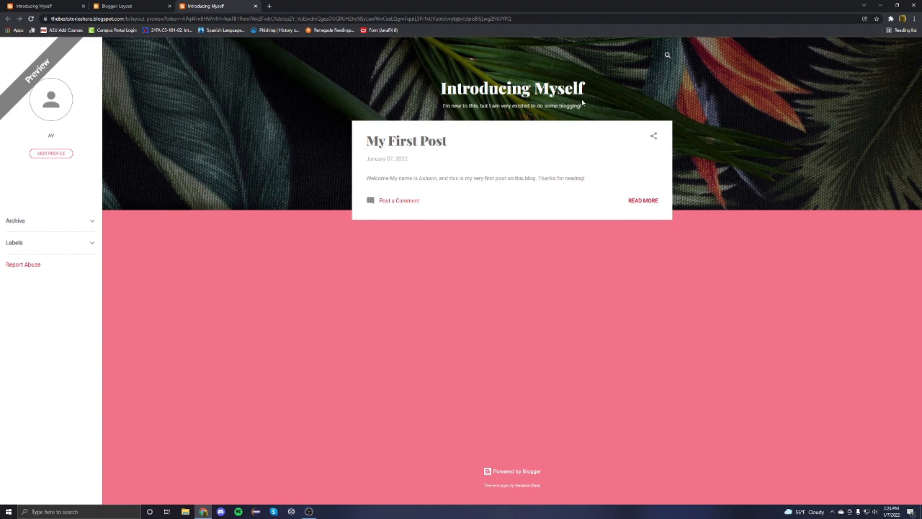
left_click(256, 6)
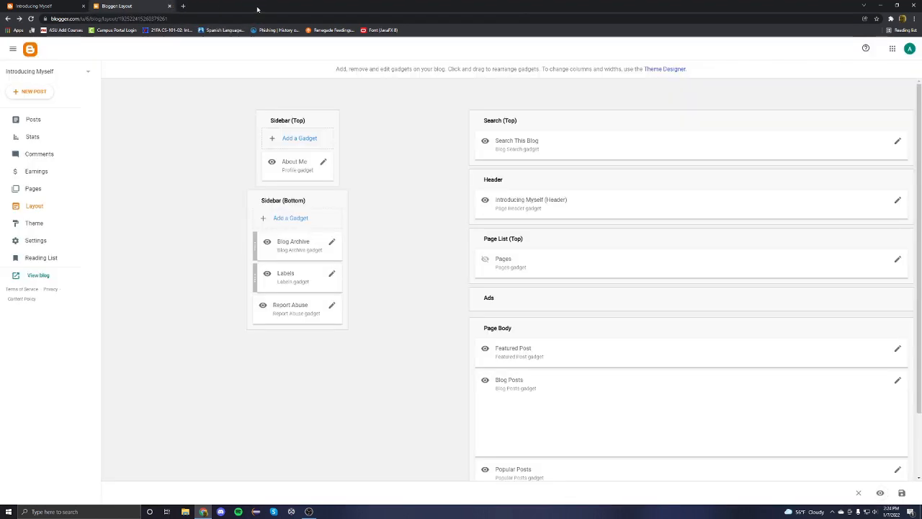
left_click(901, 492)
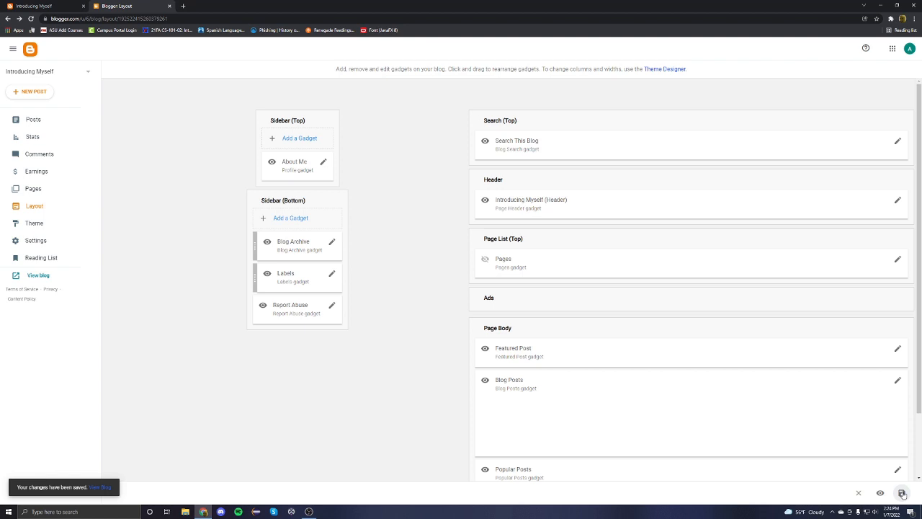
- Apply the Contempo Light theme to the blog, then preview it and return to the theme list
left_click(36, 226)
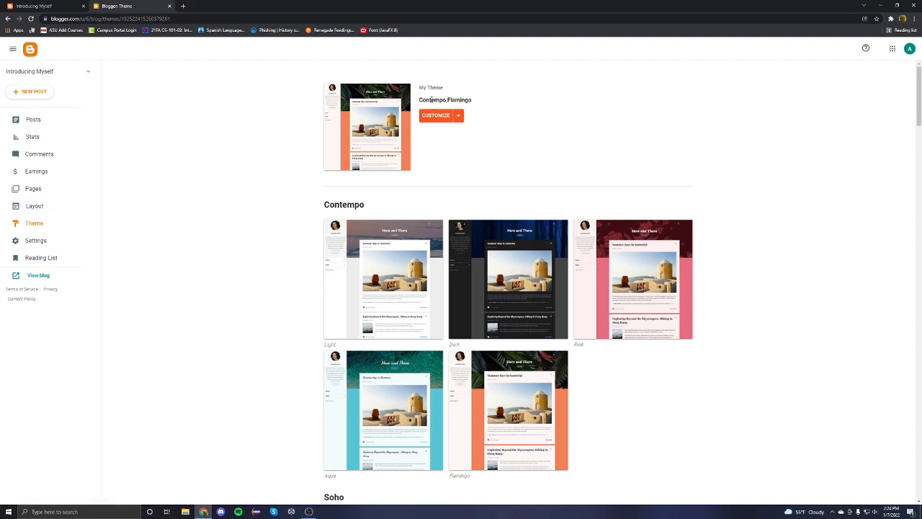
left_click_drag(432, 99, 474, 101)
left_click(234, 148)
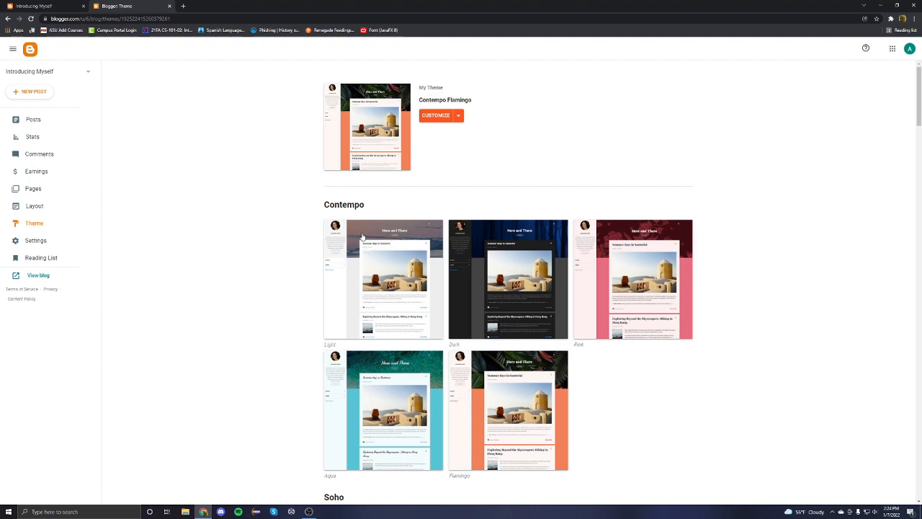
left_click(408, 271)
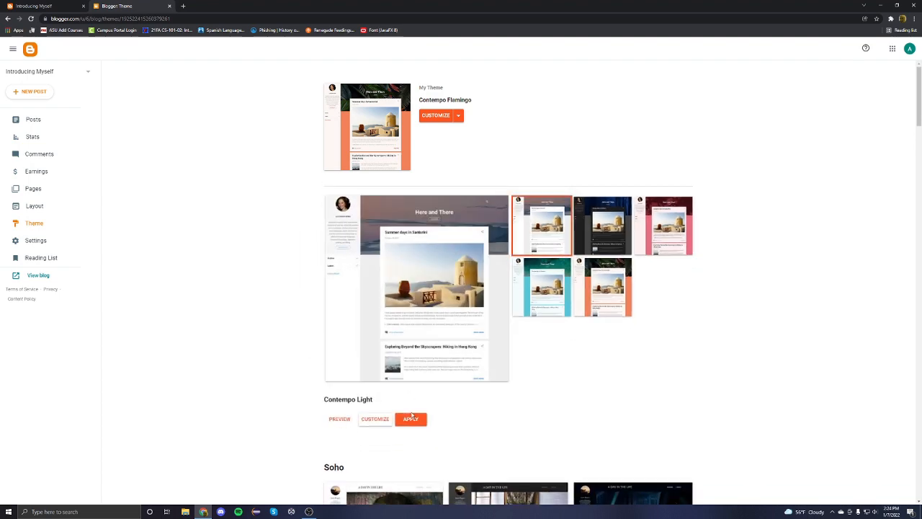
left_click(410, 422)
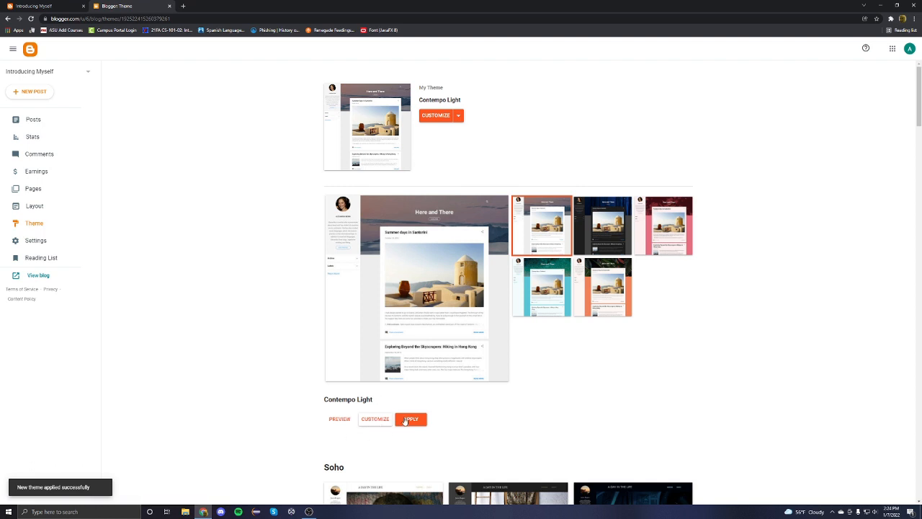
left_click(339, 419)
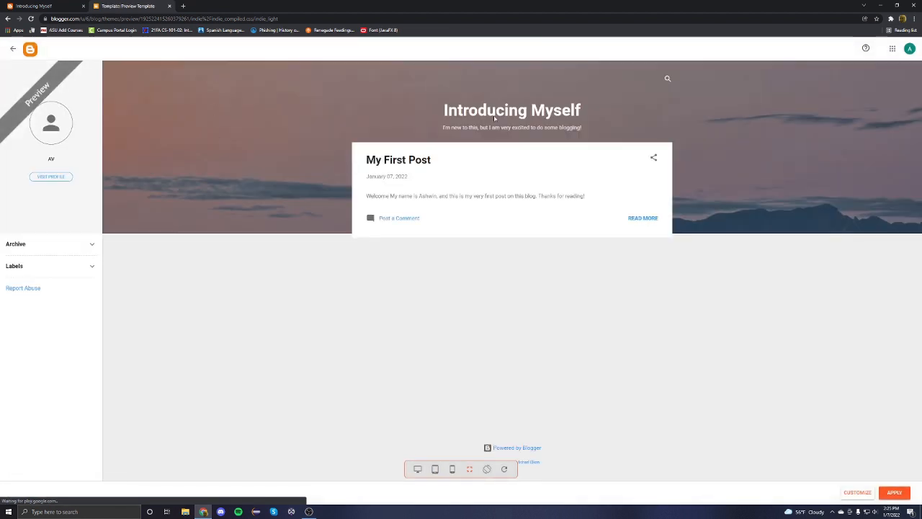
left_click(12, 49)
- Customize the Contempo Light theme with the stage spotlights picture from the Entertainment category as background image
left_click(375, 420)
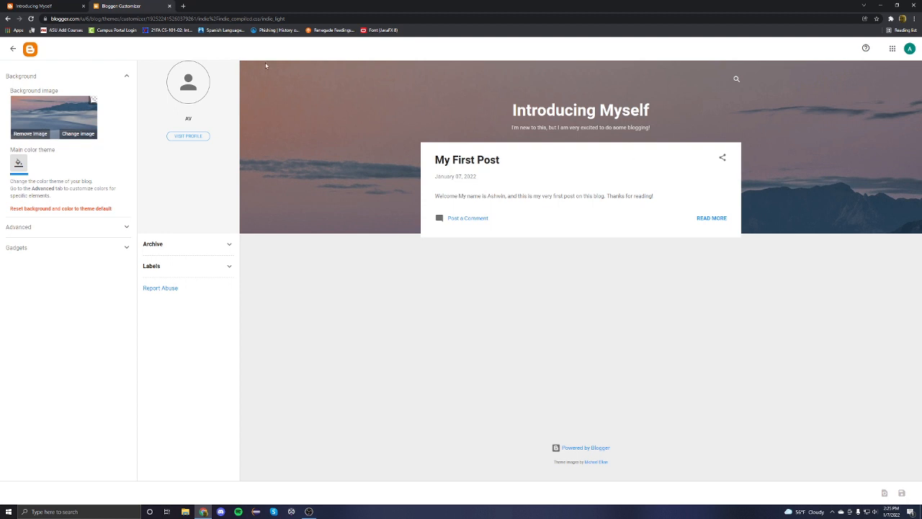
left_click(67, 117)
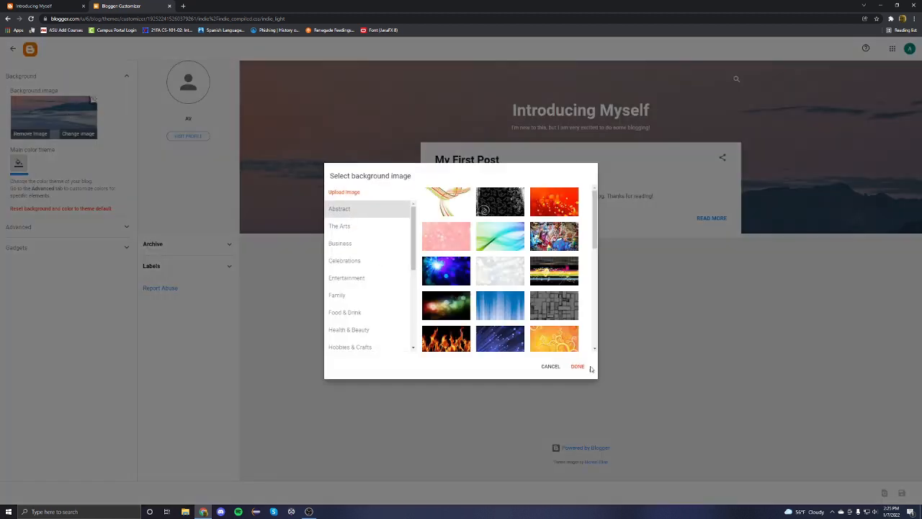
left_click(403, 246)
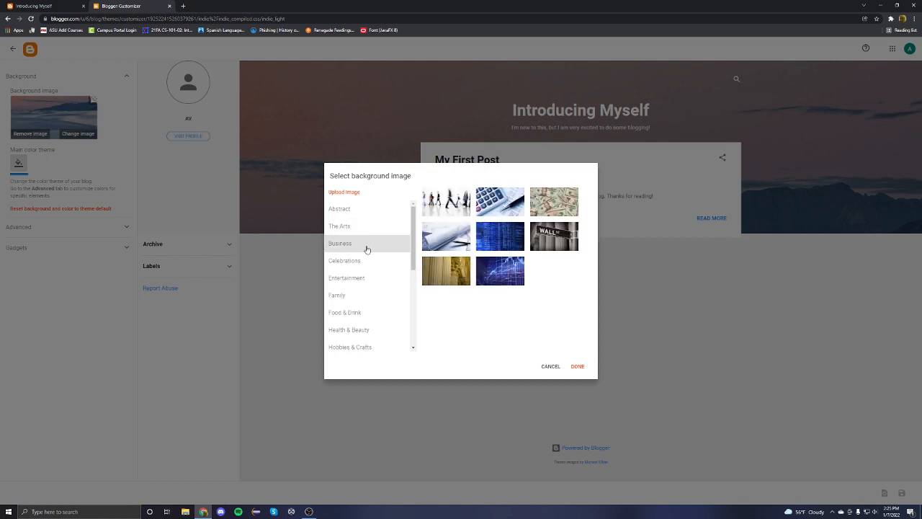
left_click(363, 276)
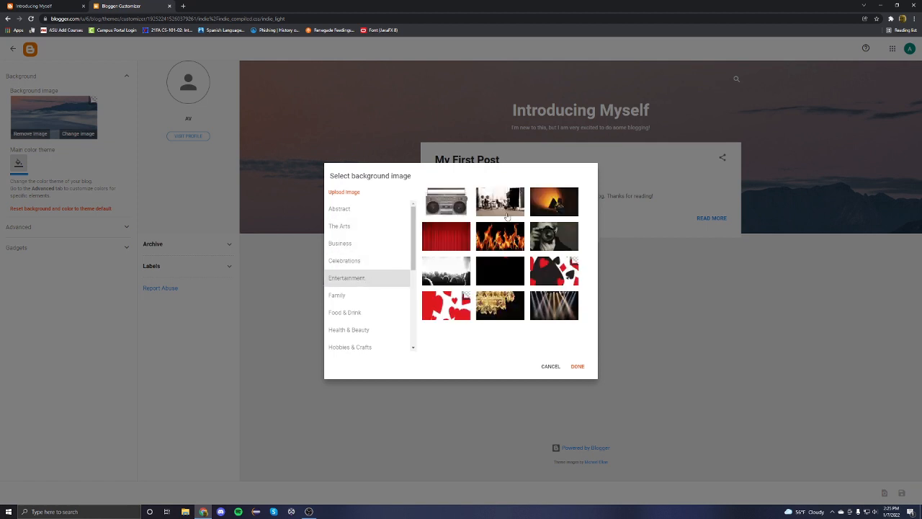
left_click(548, 310)
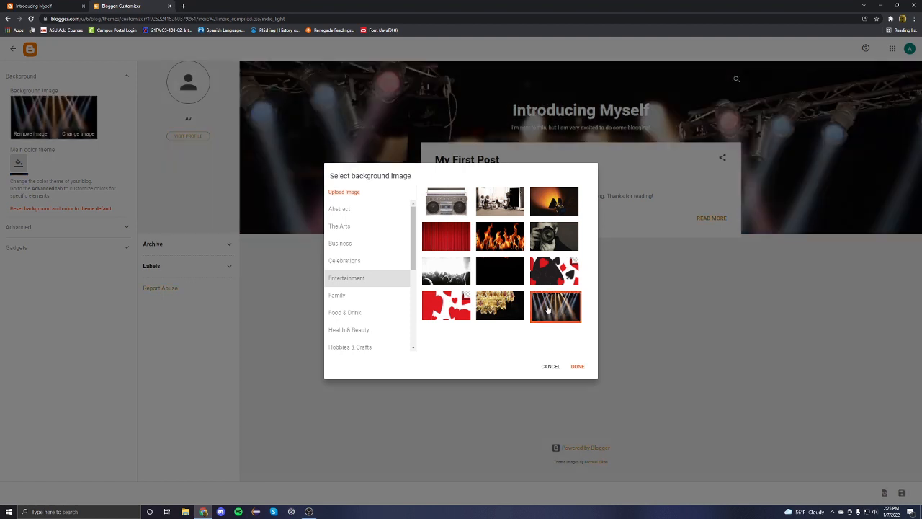
left_click(576, 366)
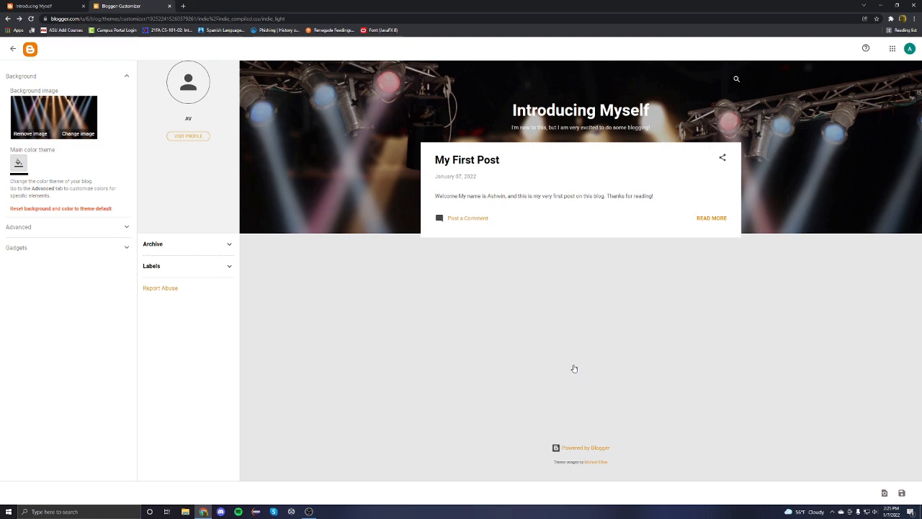
- Try several colors for the main color theme, including dark red, light purple and orange
left_click(19, 165)
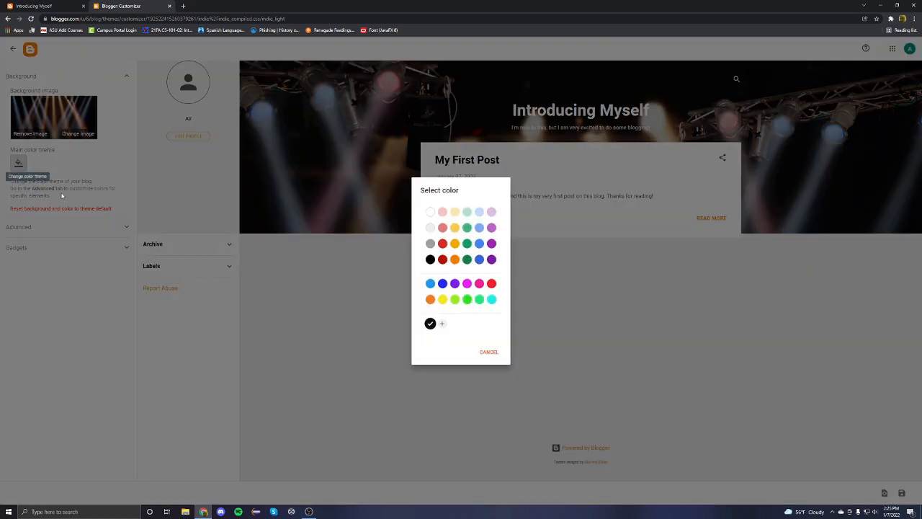
left_click(442, 260)
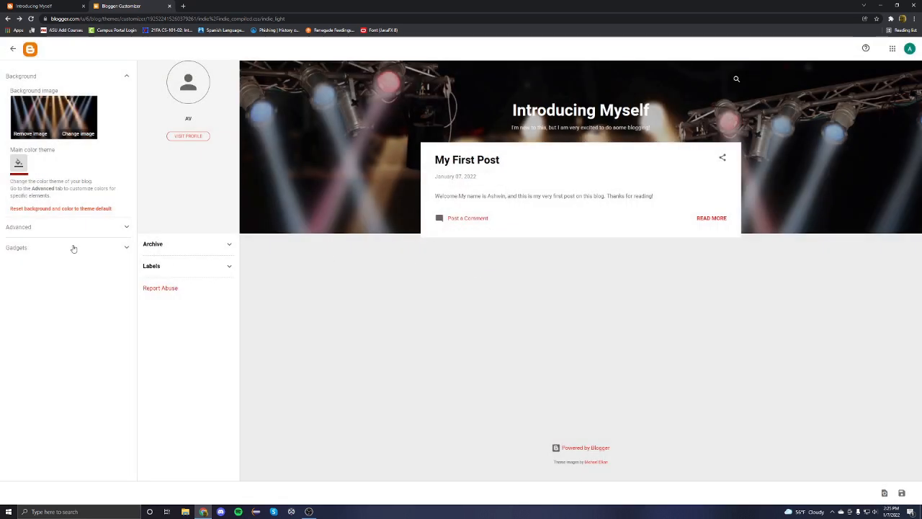
left_click(19, 165)
left_click(492, 232)
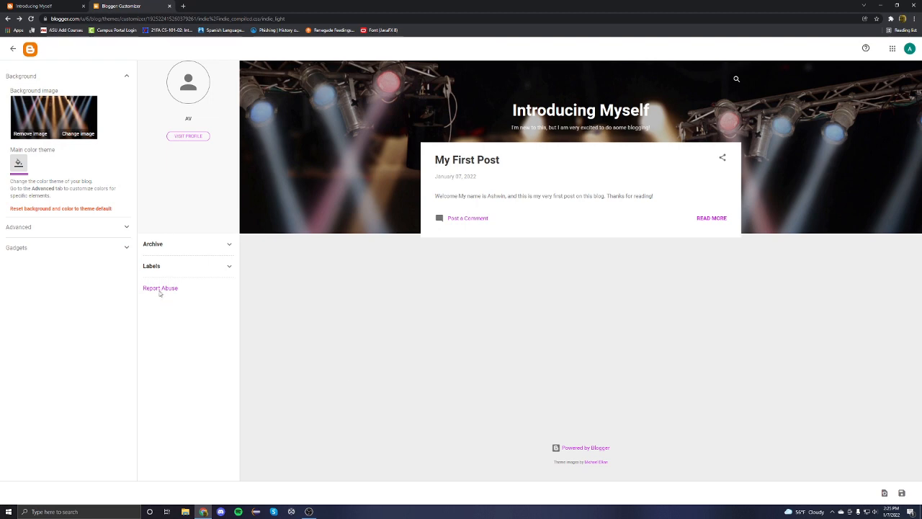
left_click(19, 164)
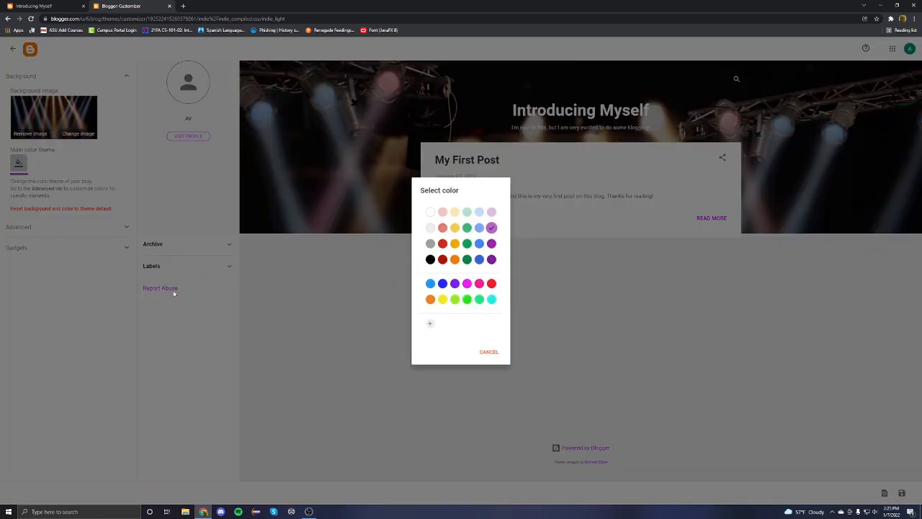
left_click(430, 299)
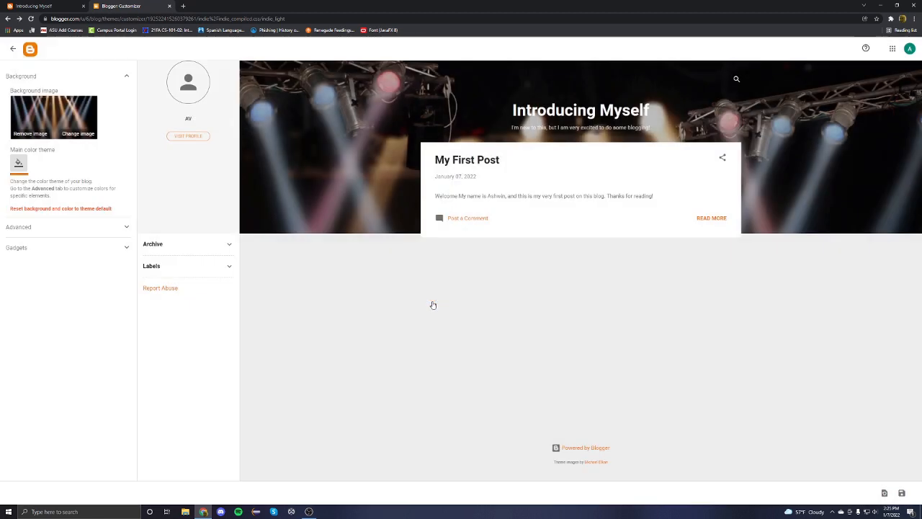
left_click(17, 164)
left_click(437, 282)
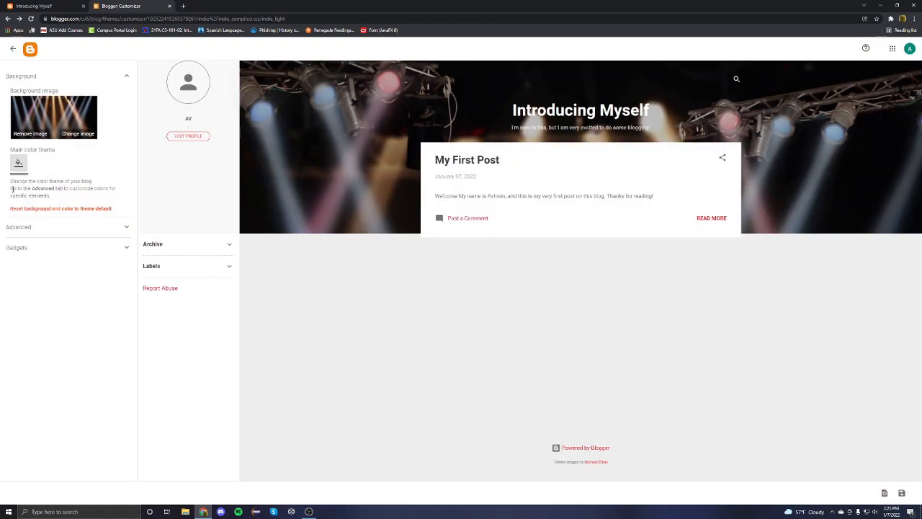
- Try purple as the main color theme, switch it to bright red and save the customization
left_click(19, 163)
left_click(492, 260)
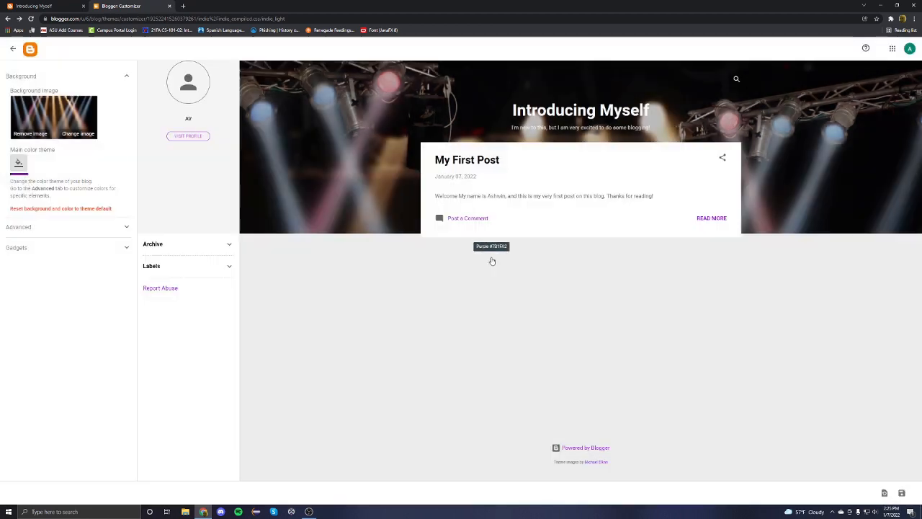
left_click(19, 165)
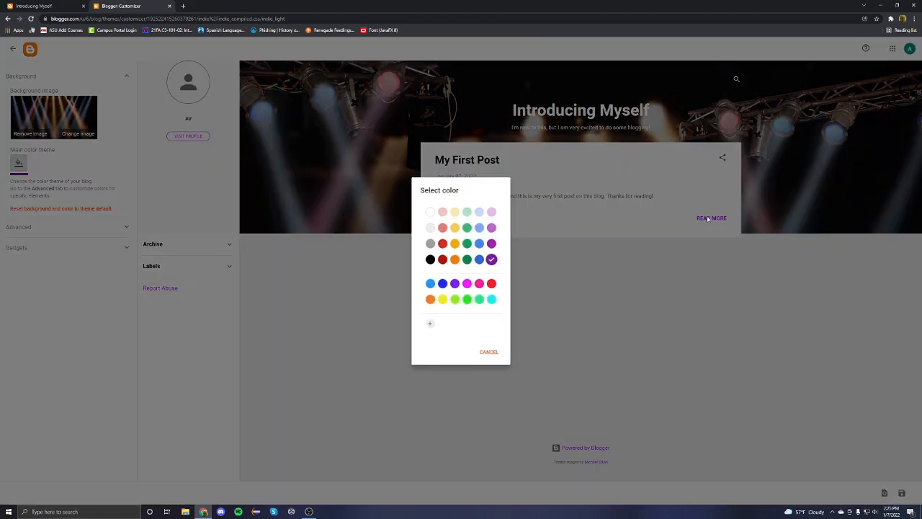
left_click(491, 283)
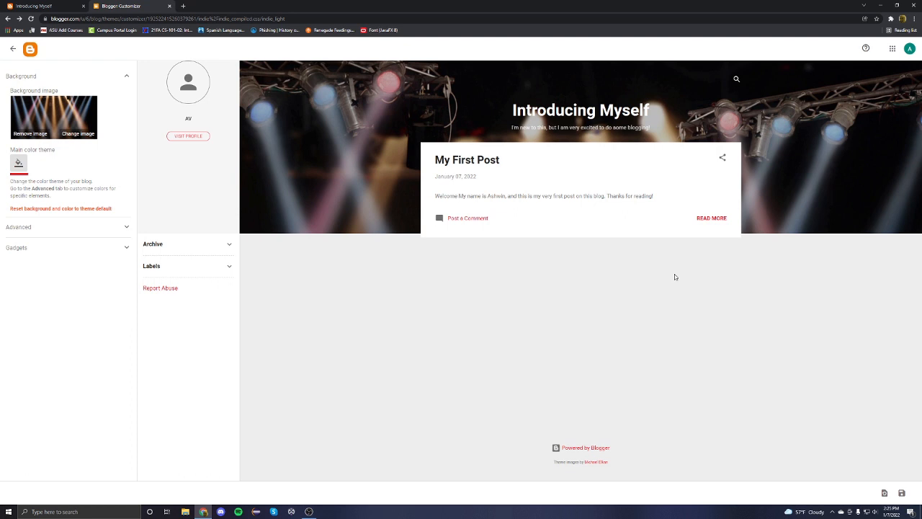
left_click(901, 494)
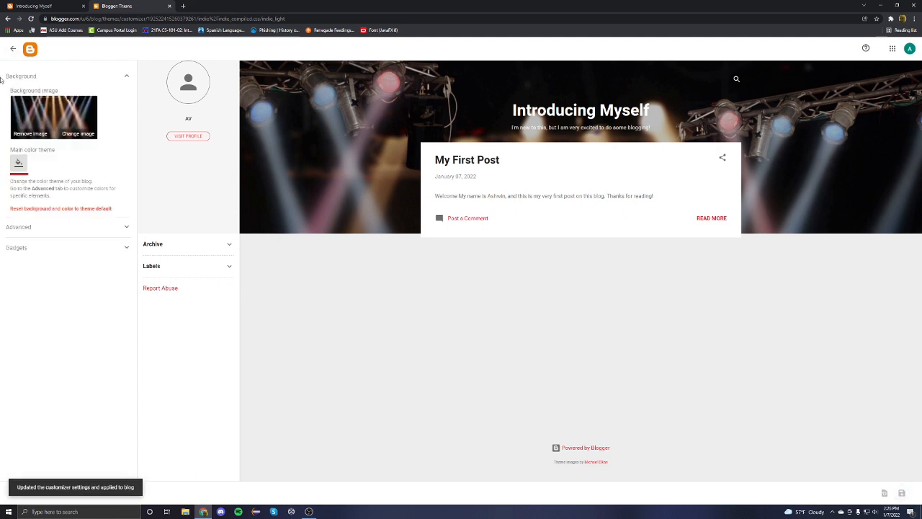
- Return to the theme list and browse the other available themes
left_click(13, 47)
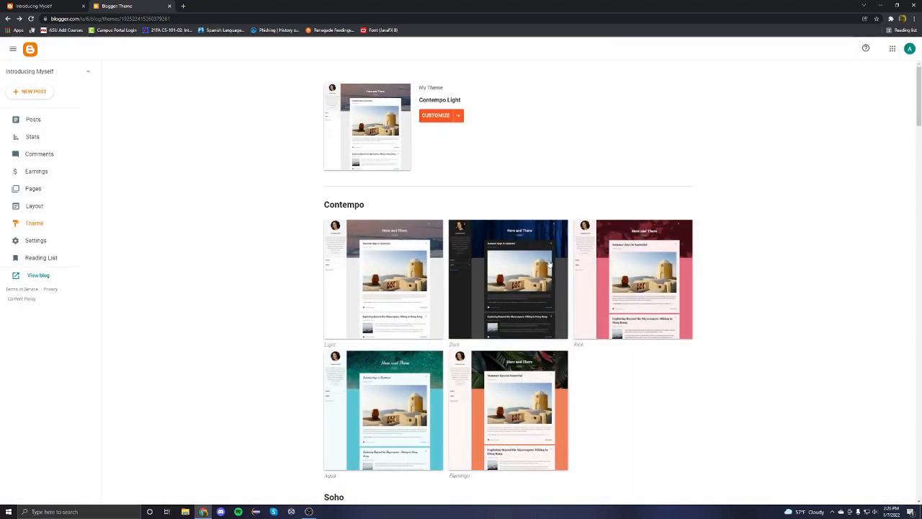
scroll(475, 258, "down", 6)
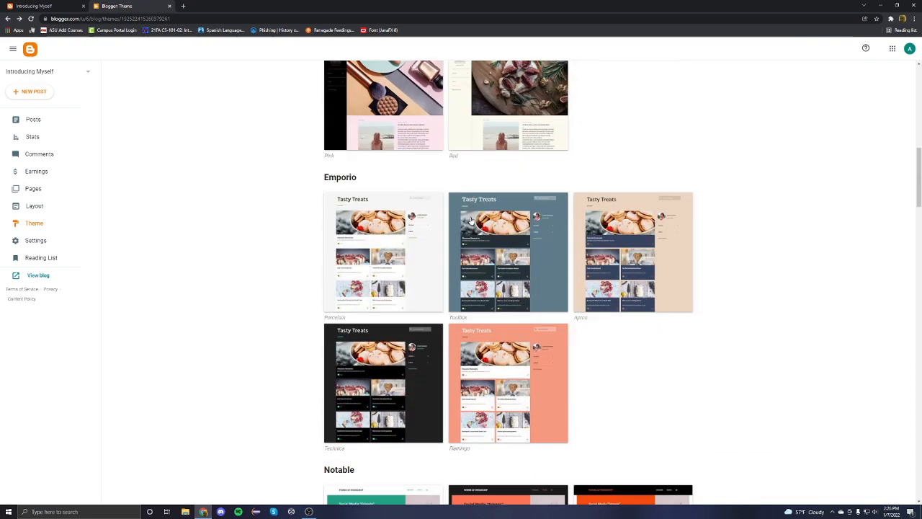
scroll(470, 220, "up", 6)
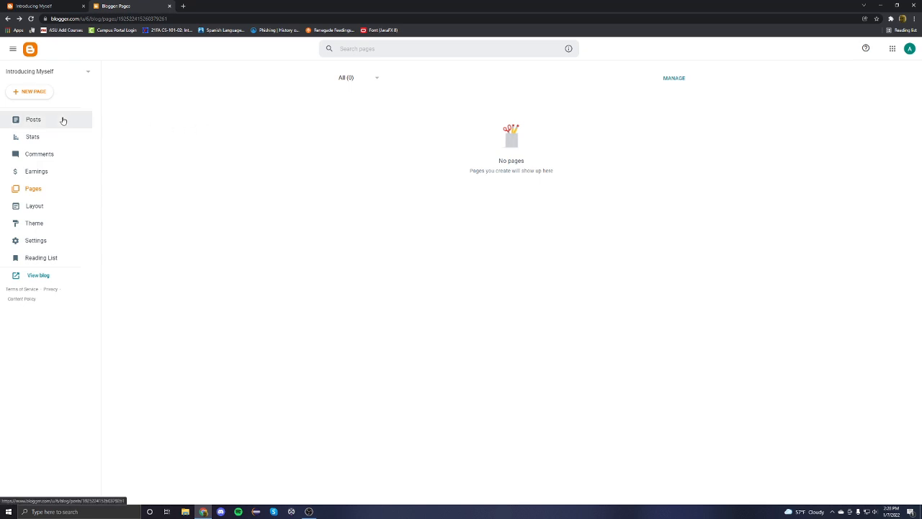
- Create a new blog page titled "About Me" and place the cursor in its body
left_click(27, 93)
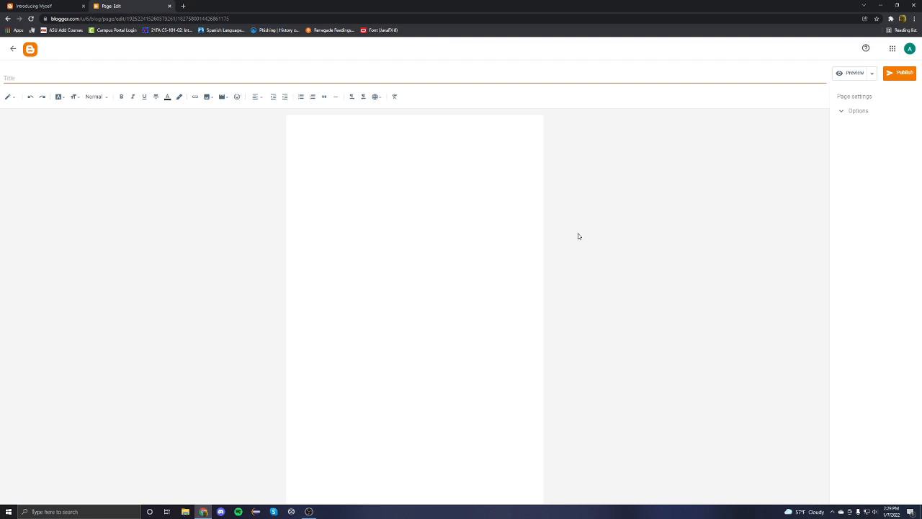
left_click(203, 78)
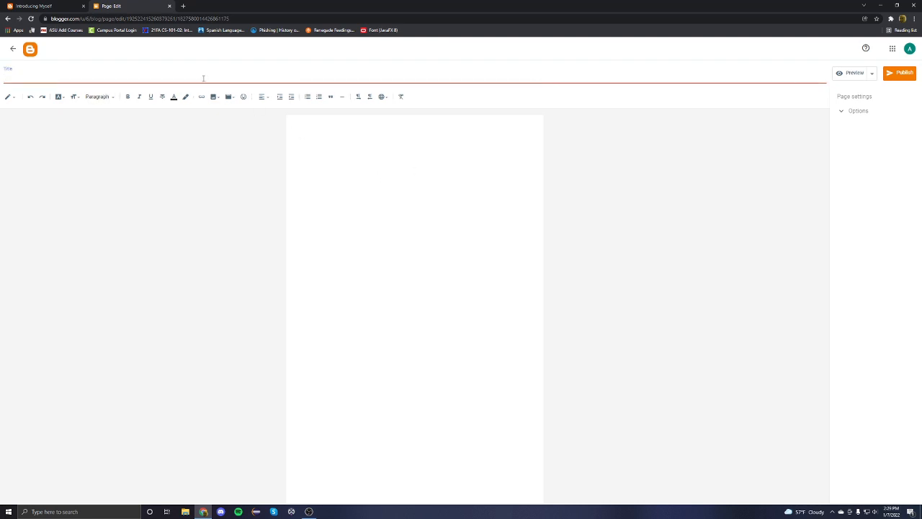
type("About Me")
left_click(411, 183)
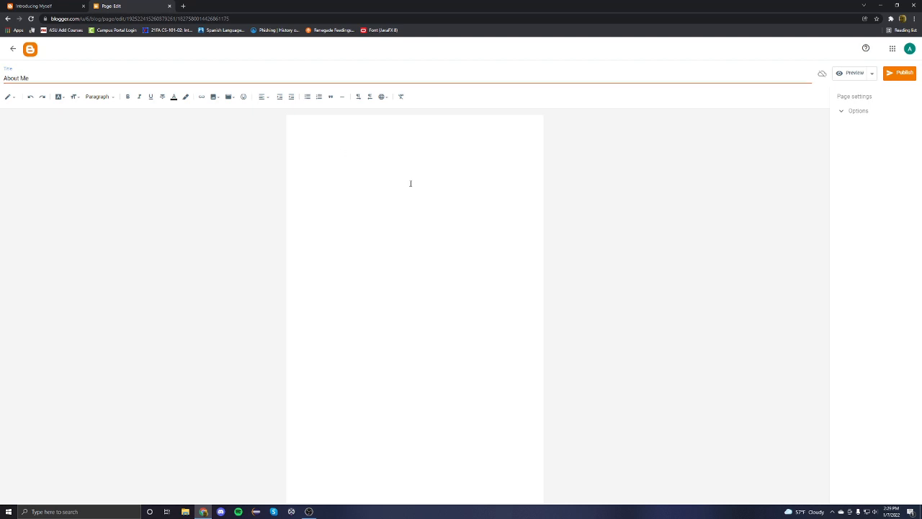
type("my")
key("BackSpace")
key("BackSpace")
type("My name is")
key("BackSpace")
key("BackSpace")
key("BackSpace")
key("BackSpace")
key("BackSpace")
key("BackSpace")
key("BackSpace")
key("BackSpace")
key("BackSpace")
key("BackSpace")
- Write the page body with "Hello!", a paragraph introducing the author by first name as a high schooler who loves to blog, and the closing "Thanks!"
type("Hello!  ")
type("My name")
type(" is Ashwin, and I am a")
type(" high schooler who")
type(" loves to")
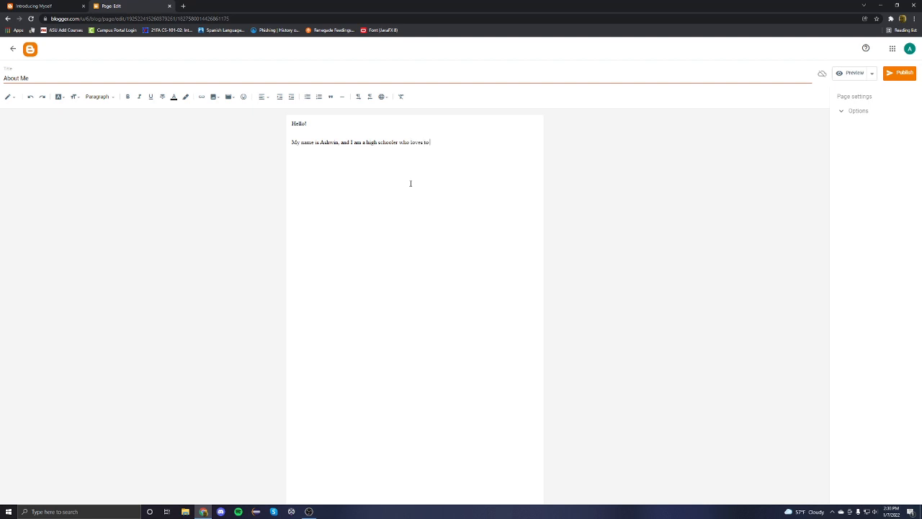
type(" blog a lot! It")
type("lot of fun, and I hope you enjoy the posts t")
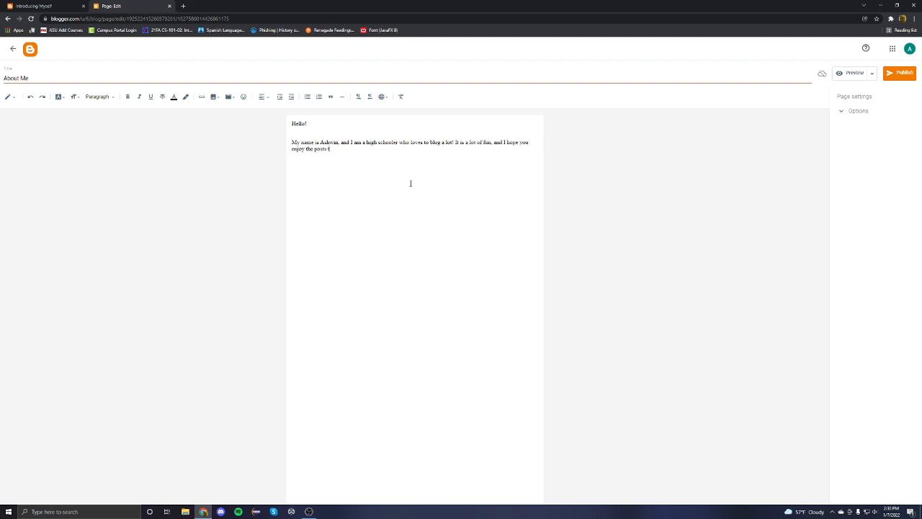
type("hat I make for you!")
key("Return")
key("Return")
type("Thanks")
- Format the "Hello!" line of the page as a Heading
double_click(297, 123)
left_click(307, 123)
left_click_drag(308, 123, 270, 120)
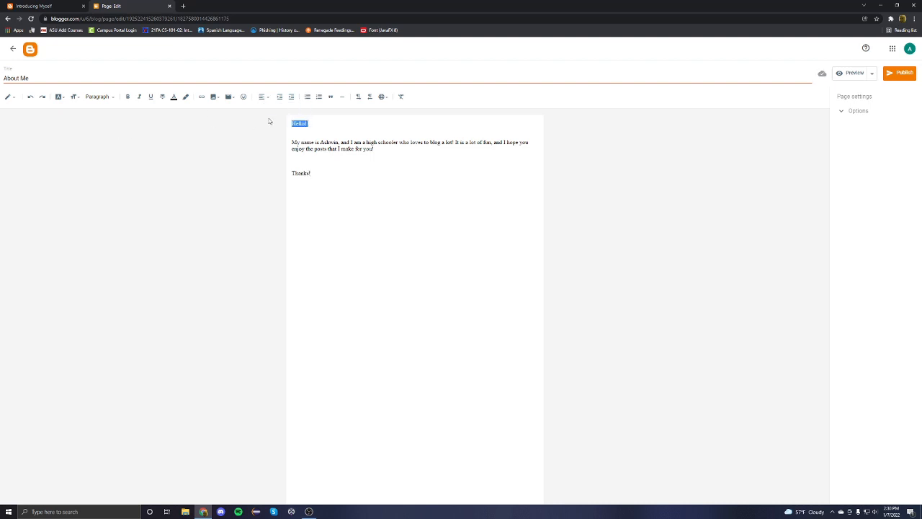
left_click(101, 97)
left_click(124, 125)
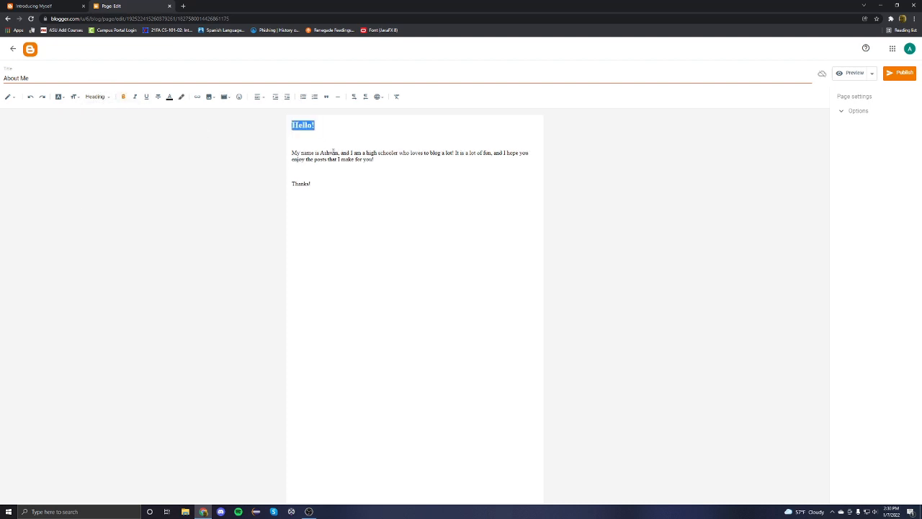
left_click(383, 159)
left_click_drag(382, 158, 206, 130)
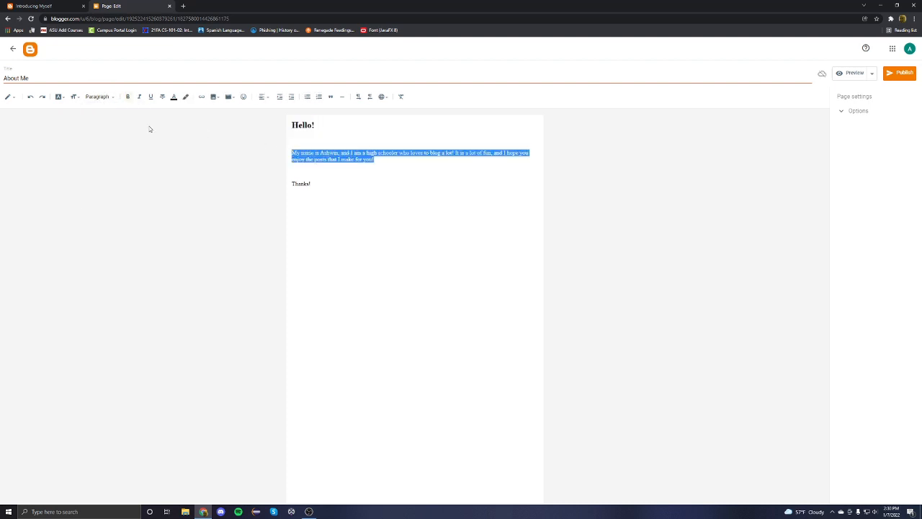
left_click(75, 97)
left_click(340, 175)
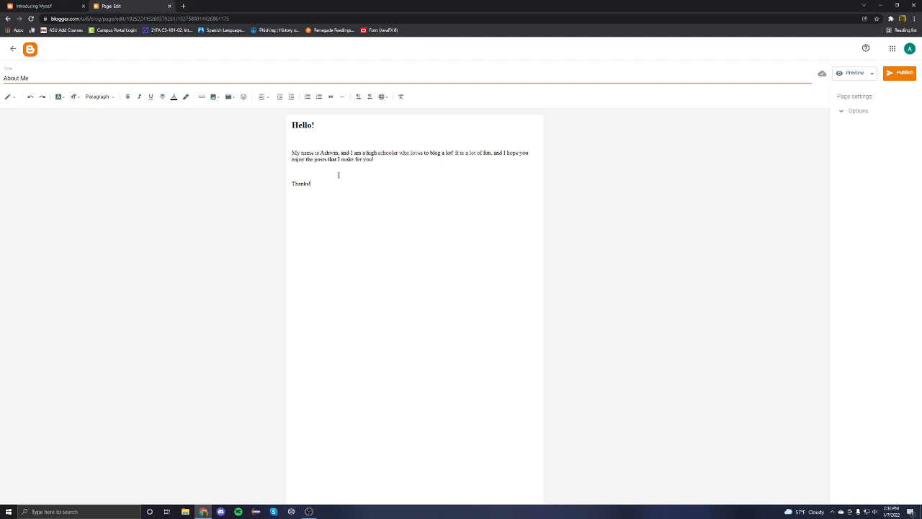
- Change the font of the entire page body to Courier
key("ctrl+a")
left_click(59, 96)
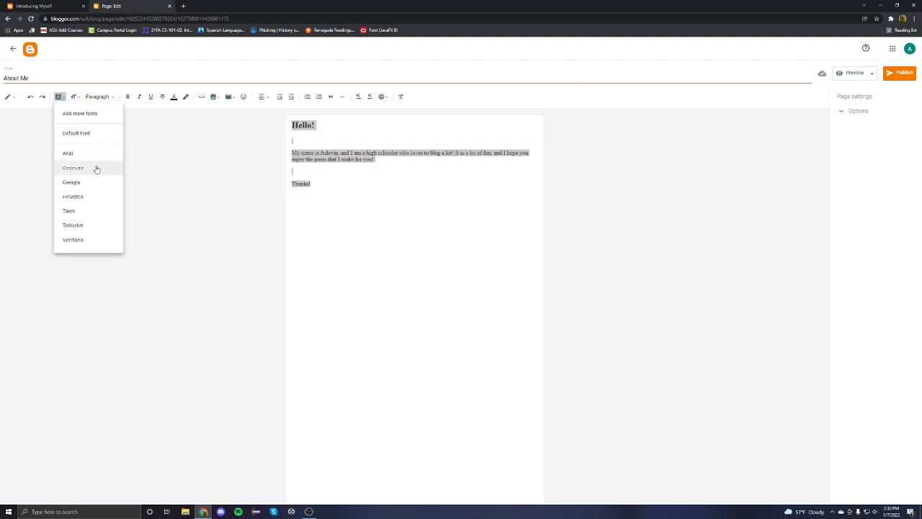
left_click(92, 170)
left_click(345, 171)
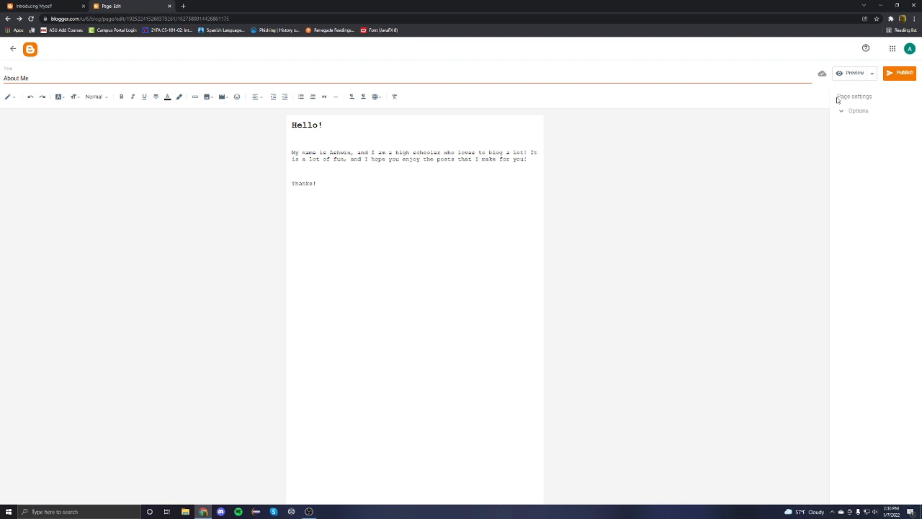
- Preview the "About Me" page, return to the editor and publish the page to the blog
left_click(844, 75)
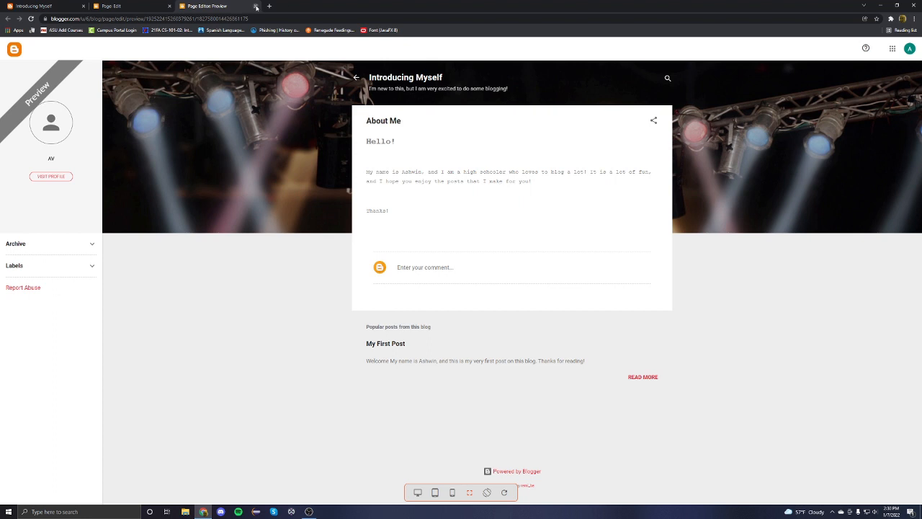
left_click(149, 3)
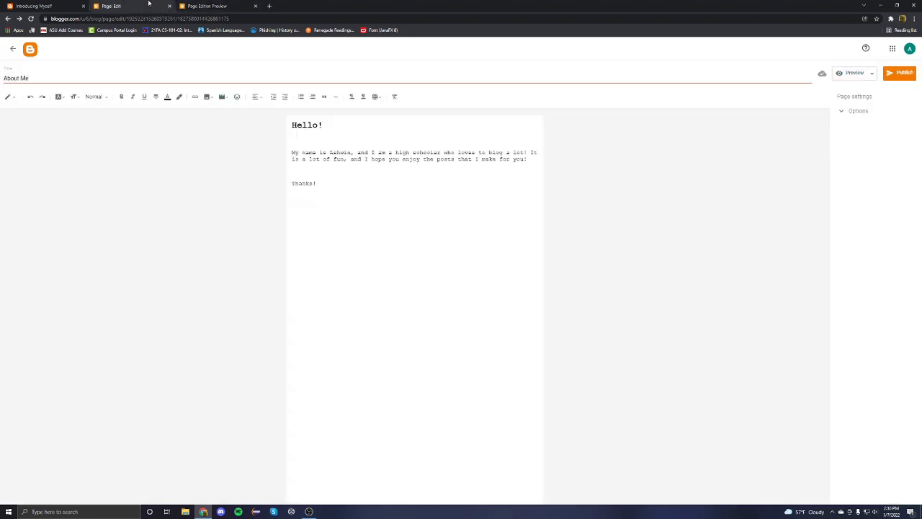
left_click(900, 77)
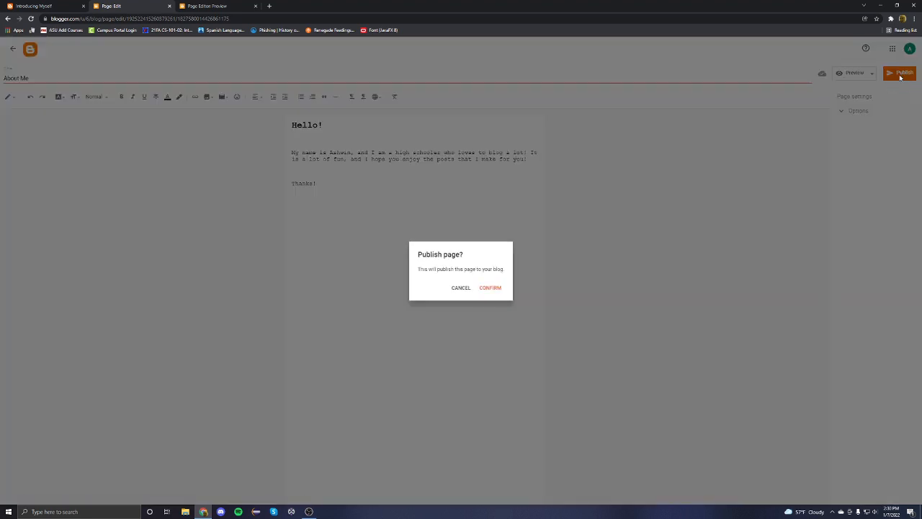
left_click(490, 290)
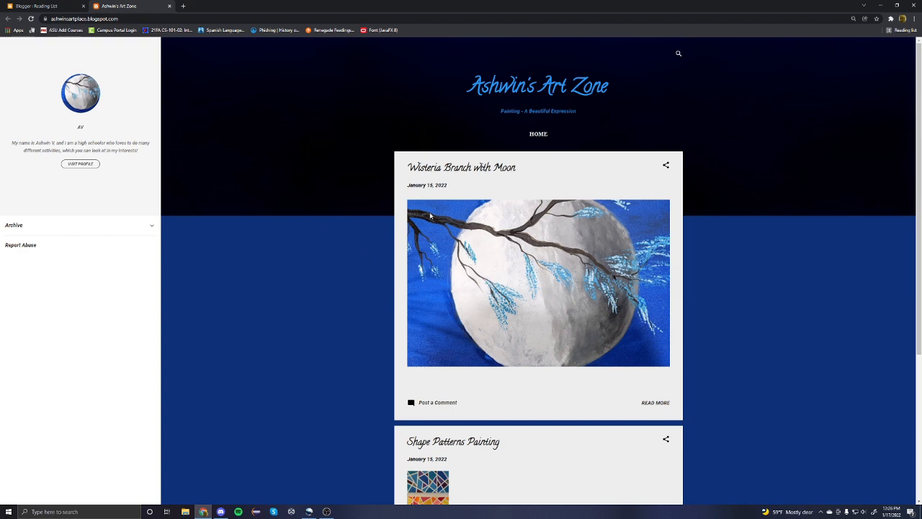
- Look through the posts on the example art blog, open the full "Wisteria Branch with Moon" post and return to the home page
scroll(461, 216, "down", 5)
scroll(490, 216, "up", 5)
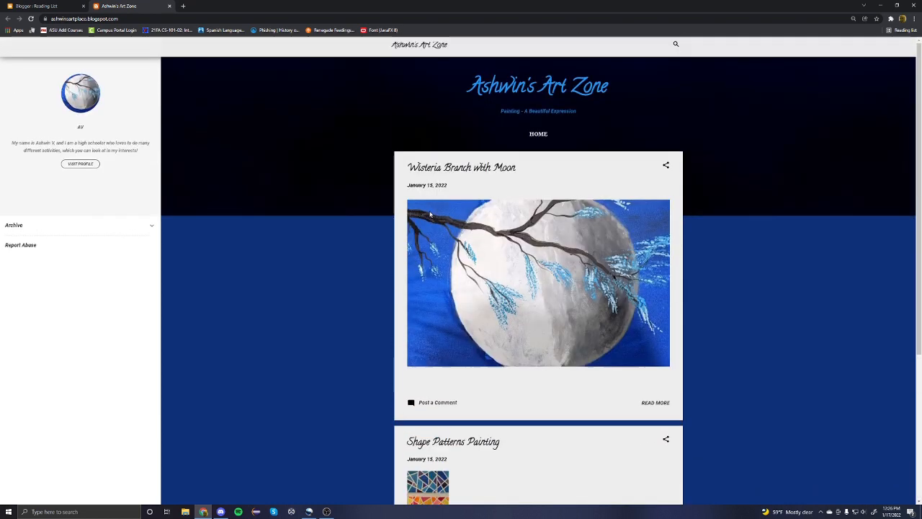
scroll(492, 223, "down", 3)
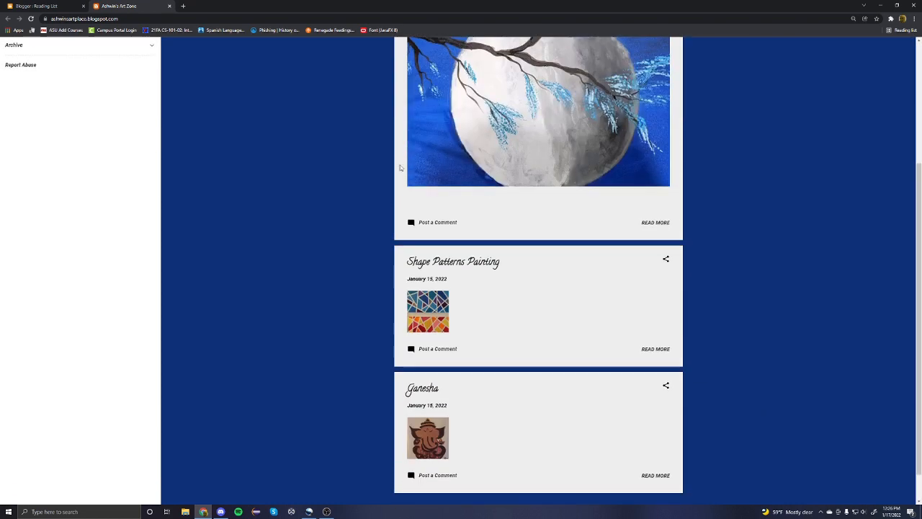
scroll(508, 89, "up", 2)
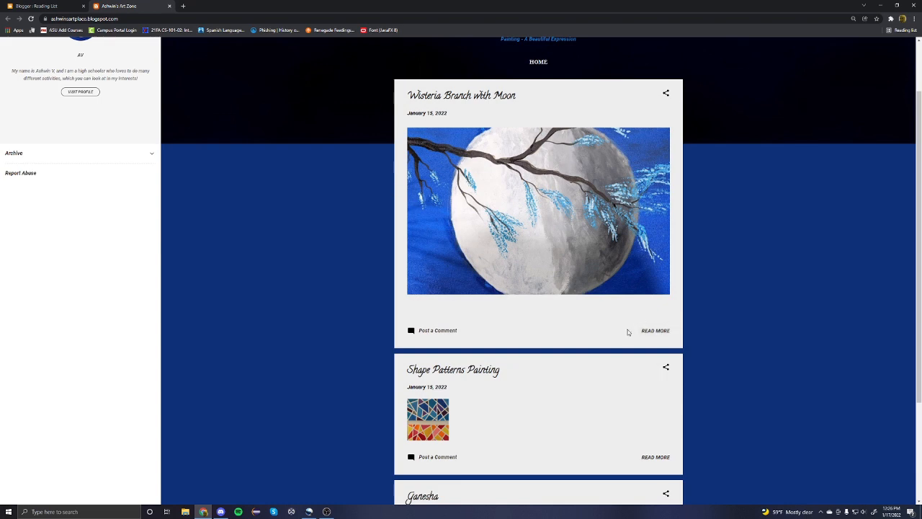
left_click(654, 330)
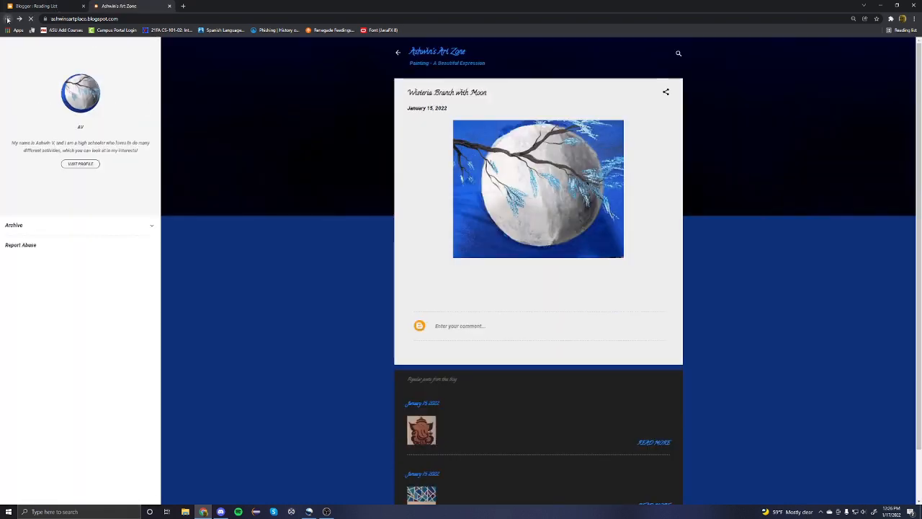
left_click(7, 18)
scroll(181, 125, "down", 2)
scroll(181, 126, "up", 3)
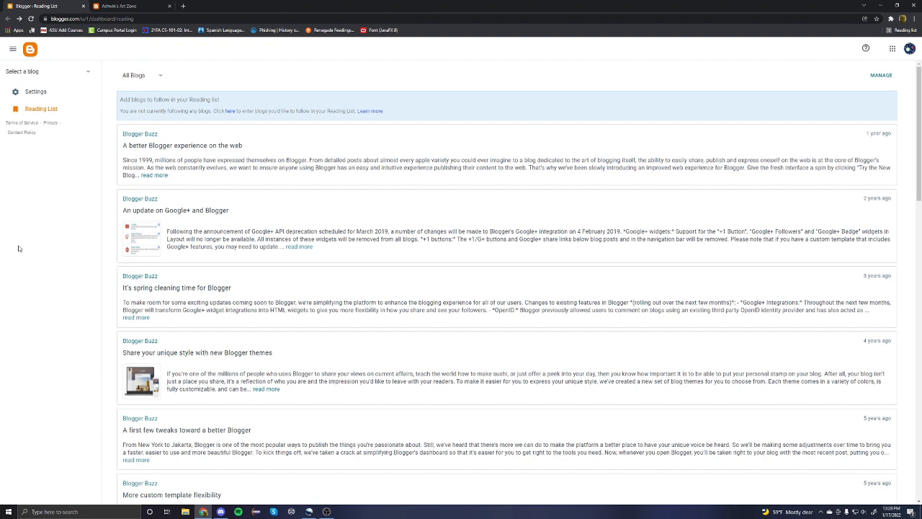
- Start a new blog from the reading list and title it with the author's first name in possessive form plus "Art Zone"
left_click(35, 72)
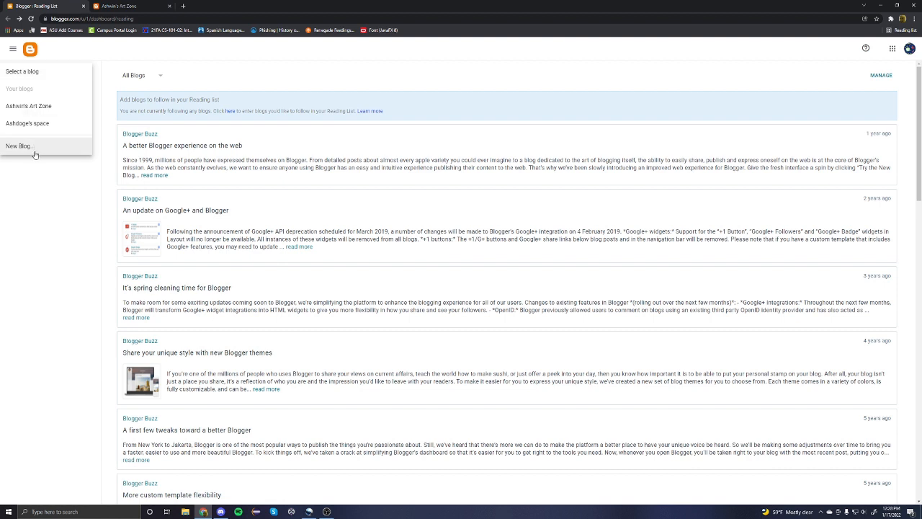
left_click(33, 72)
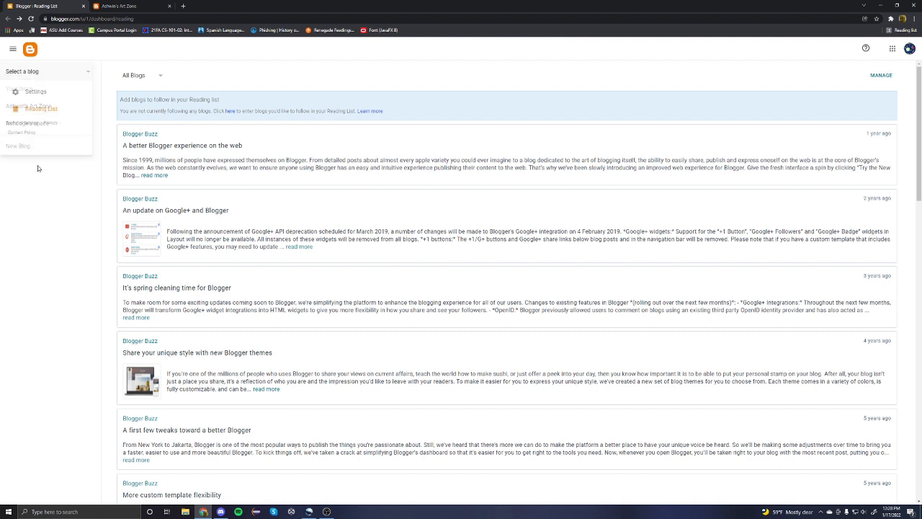
left_click(42, 72)
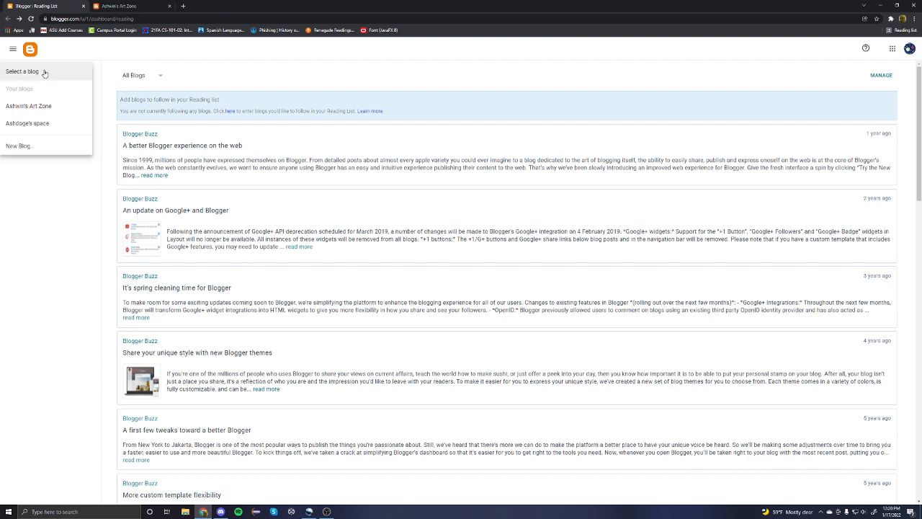
left_click(36, 150)
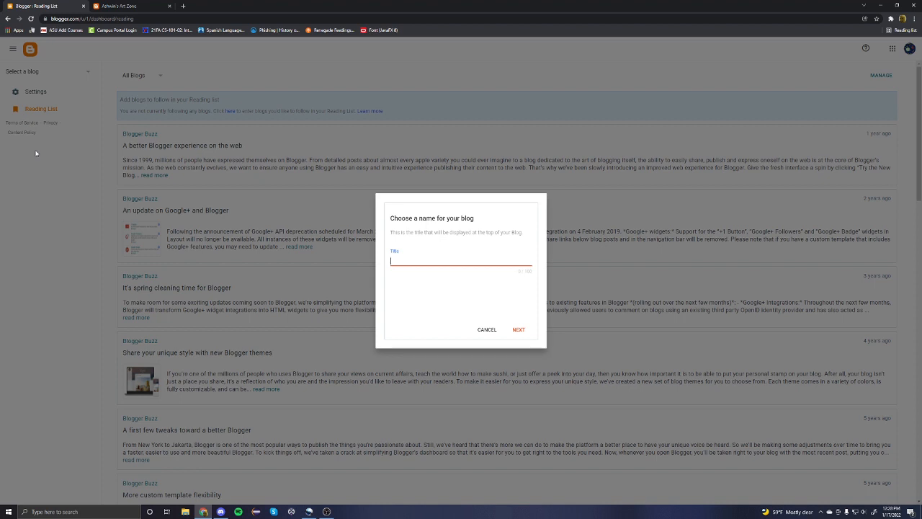
type("Ashwin's Art Zone")
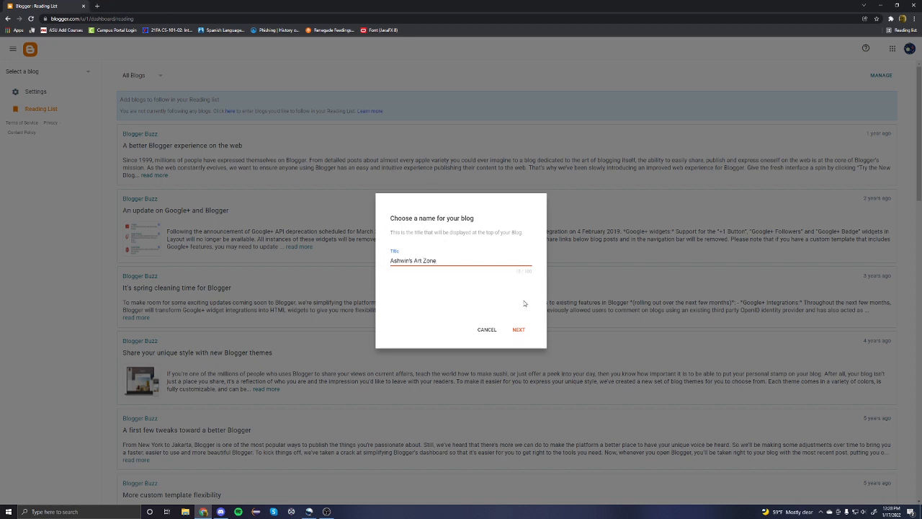
left_click(516, 333)
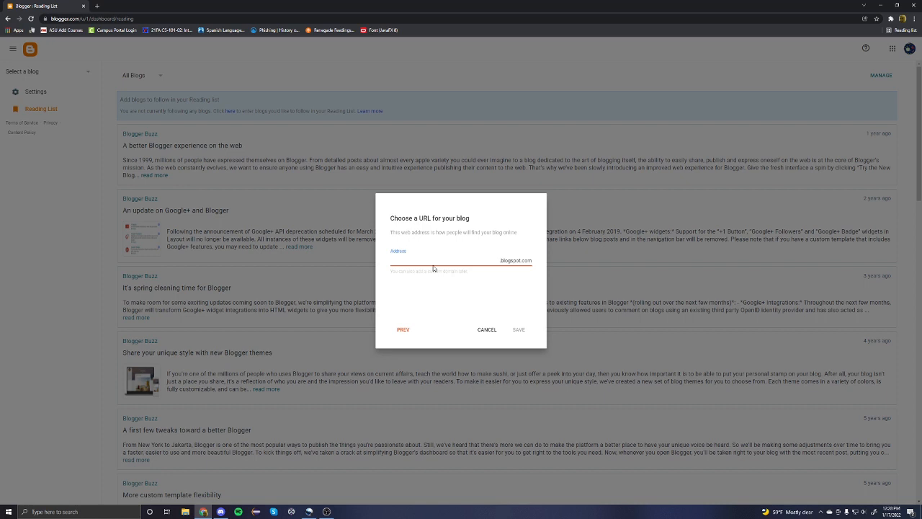
- Give the blog a blogspot.com address combining the author's first name with "artisticview", create it and view the empty blog
type("ashwinsartisticview")
left_click(440, 286)
left_click(519, 330)
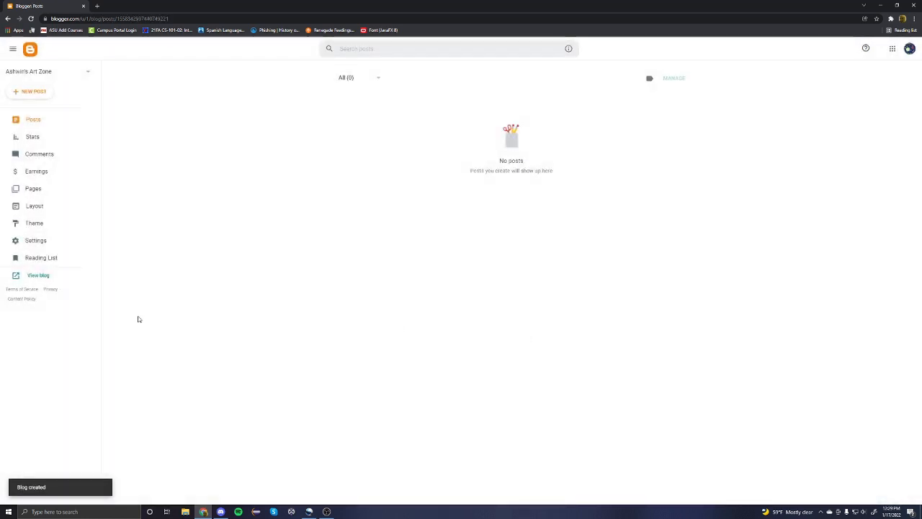
left_click(39, 275)
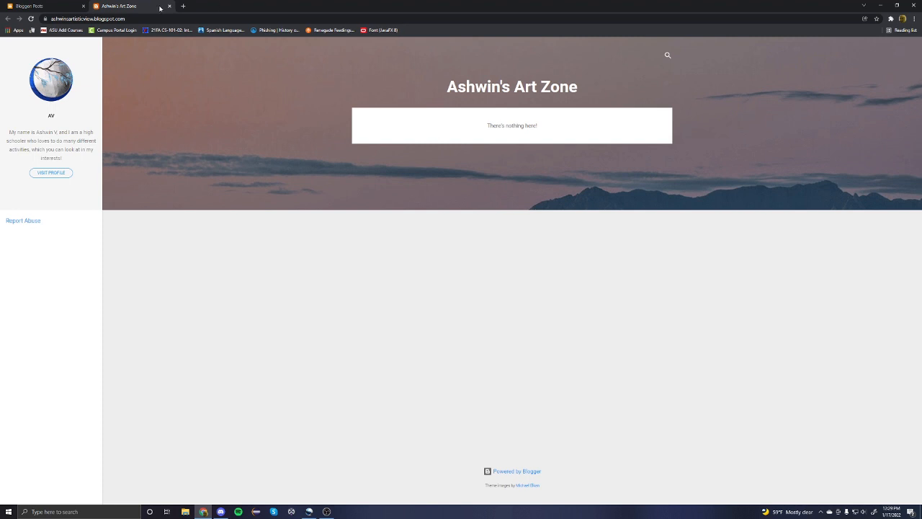
- Close the live blog, open the blog settings, enter "Welcome" as the blog description and save it
left_click(169, 5)
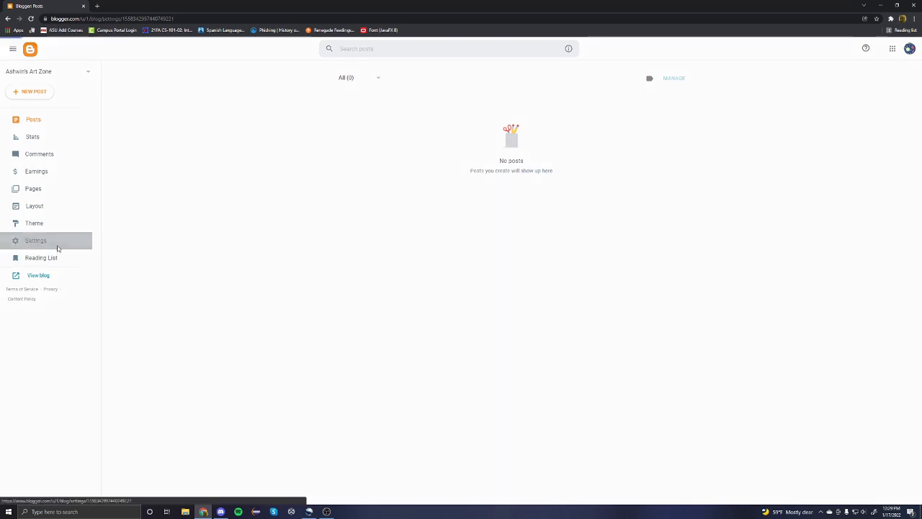
left_click(56, 247)
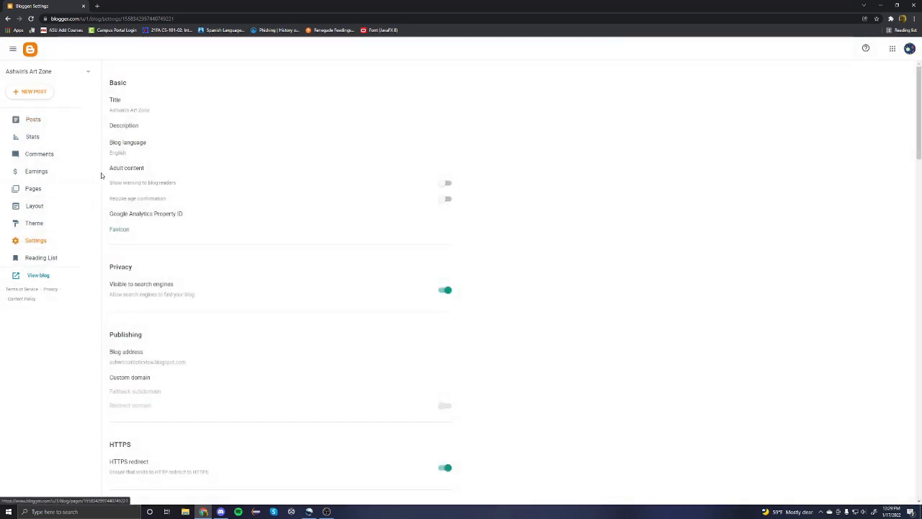
left_click(135, 130)
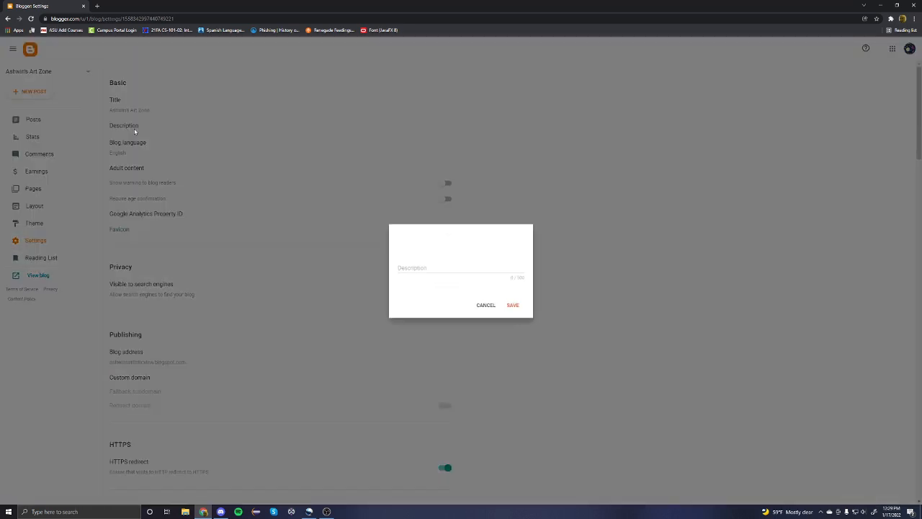
left_click(415, 268)
type("Welcome")
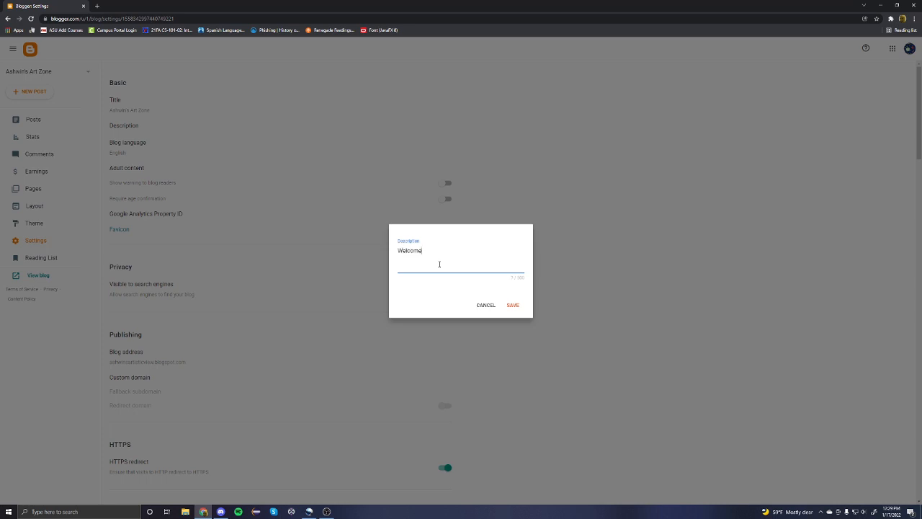
left_click(513, 307)
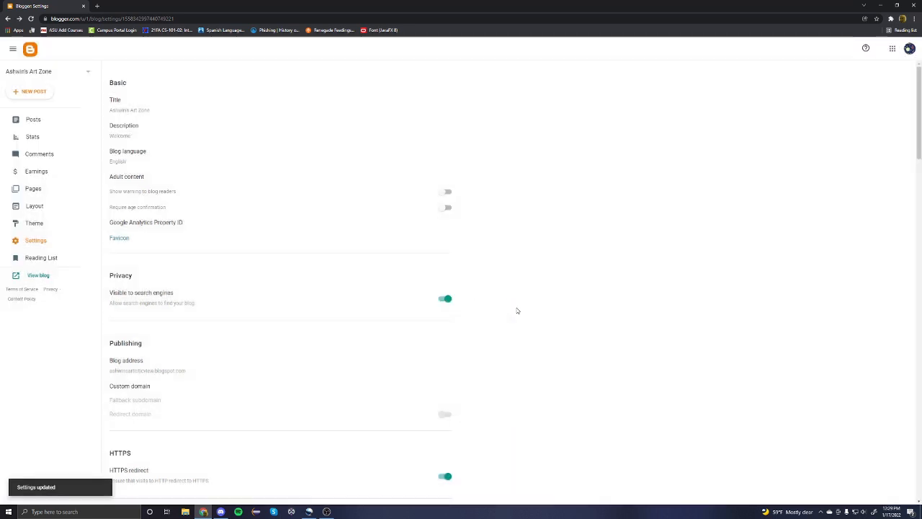
- View the live blog to check the description under the title, and close it again
left_click(43, 276)
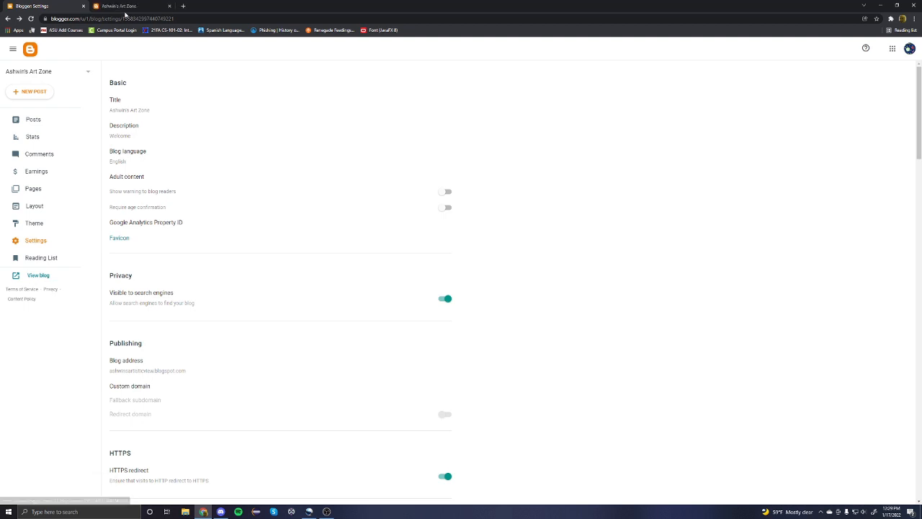
left_click(126, 6)
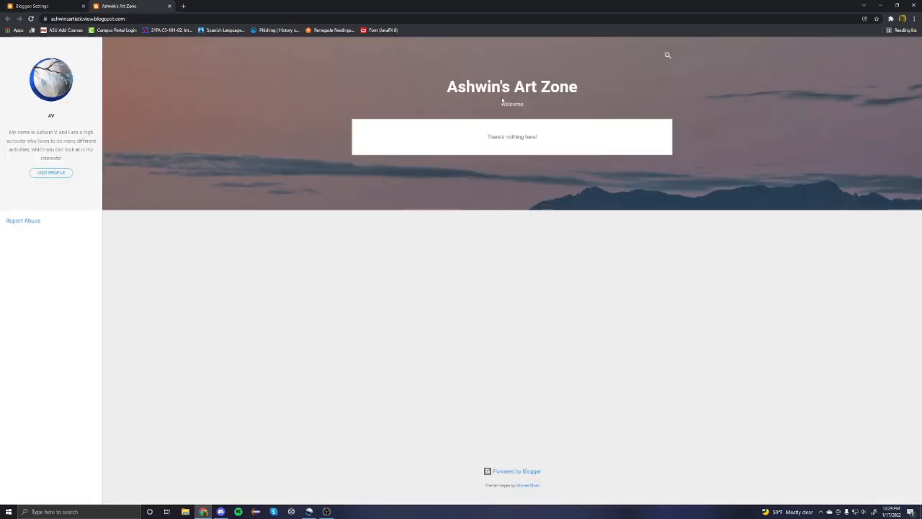
left_click(170, 5)
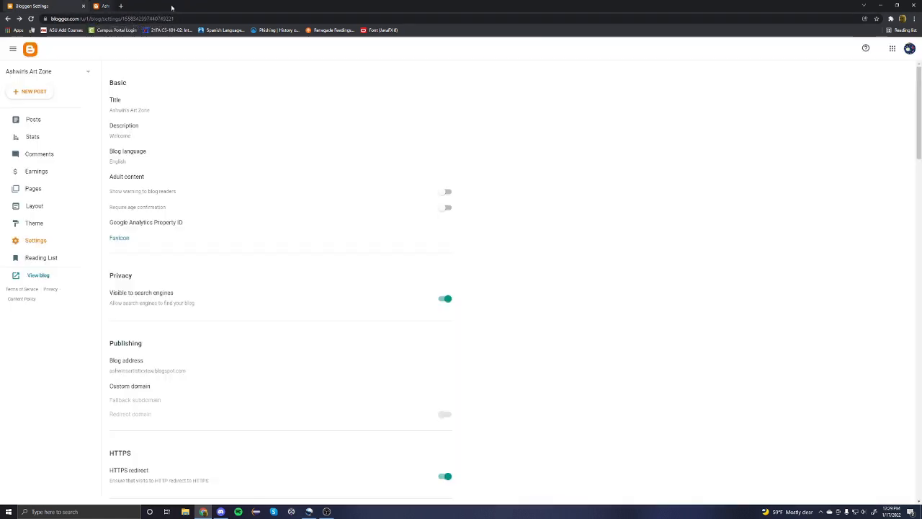
- Change the blog description to "Painting - A Beautiful Expression", save it and view the blog
left_click(133, 135)
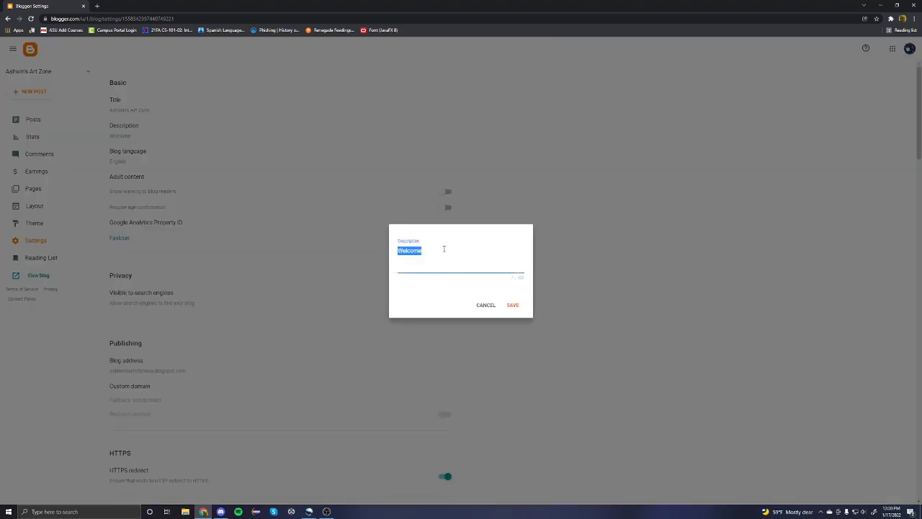
key("BackSpace")
type("Painting - A Beautiful Expression")
left_click(519, 310)
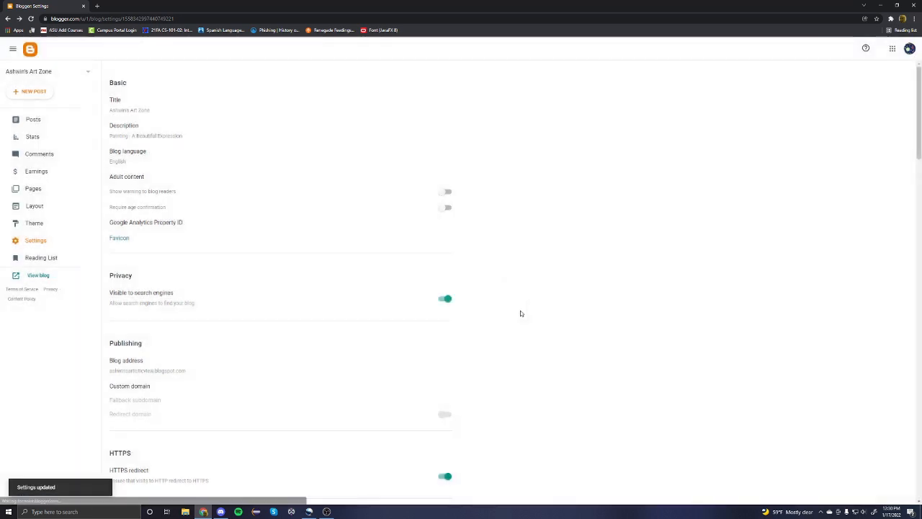
left_click(44, 275)
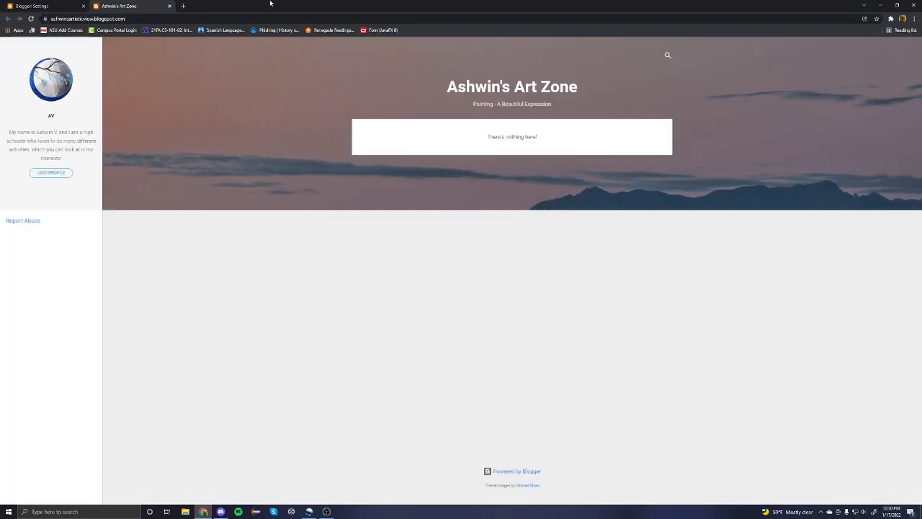
- Return to the blog settings and open the user profile for editing from the General section
left_click(63, 4)
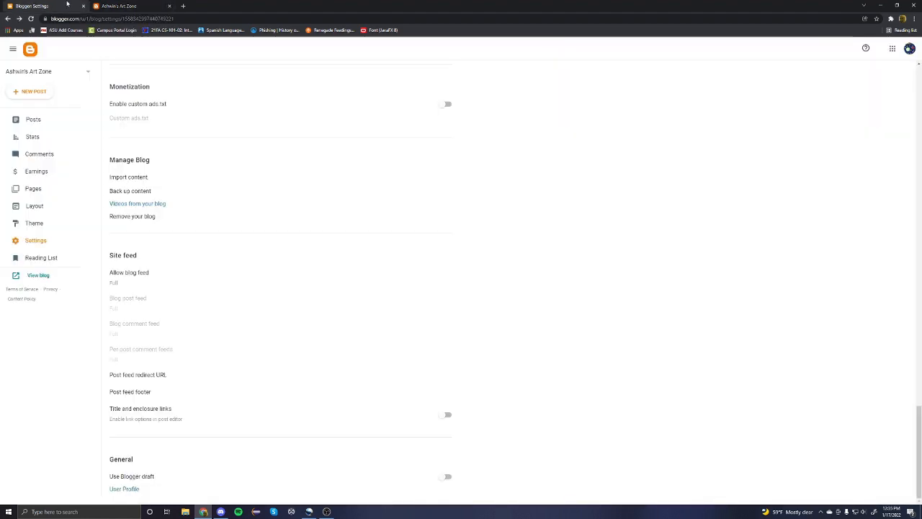
scroll(463, 290, "up", 12)
scroll(462, 288, "up", 9)
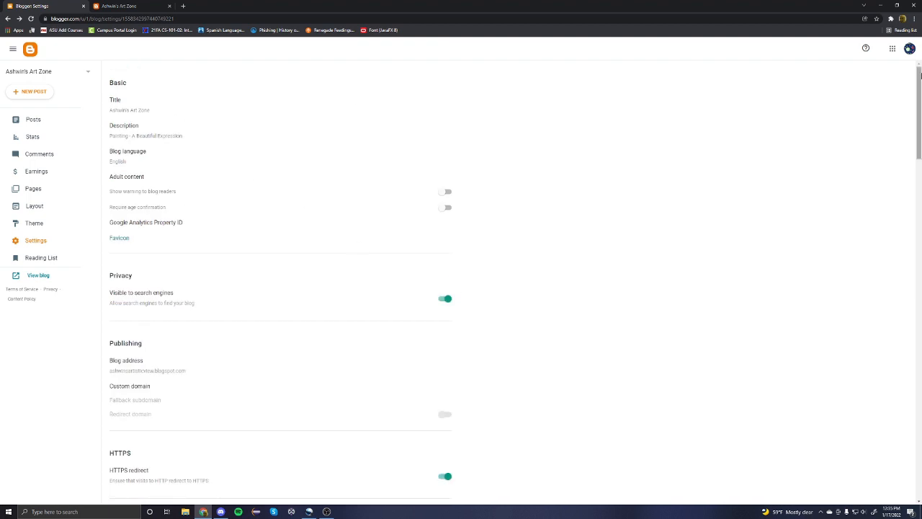
left_click_drag(919, 80, 919, 418)
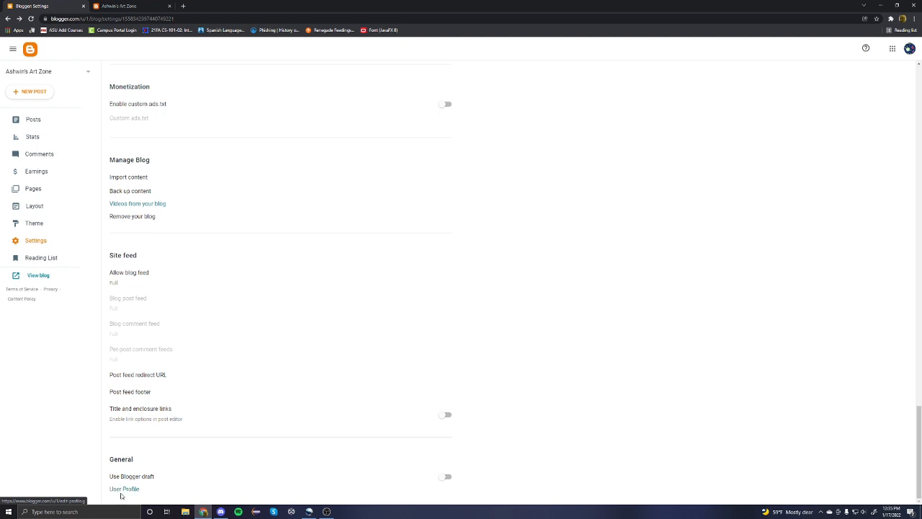
left_click(123, 489)
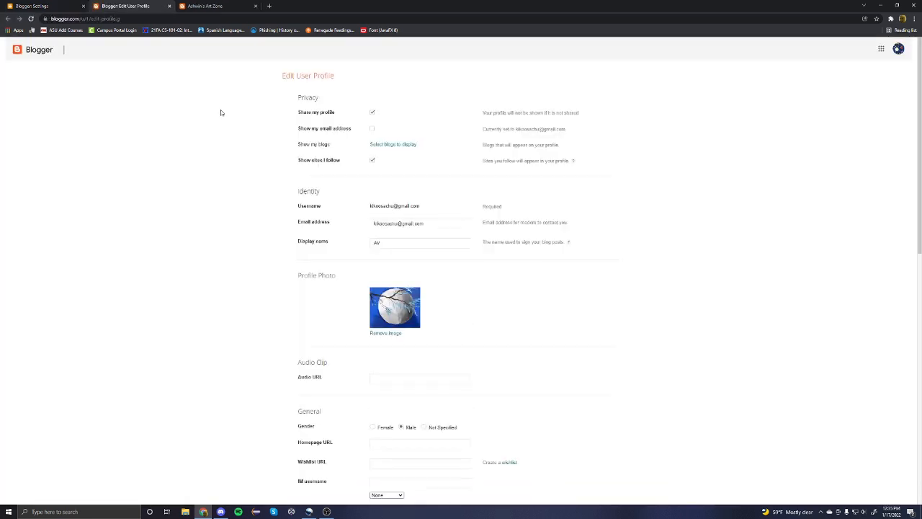
- Visit the public profile from the live blog, examine its blogs, gender, introduction and interests, and close it
left_click(54, 6)
left_click(196, 5)
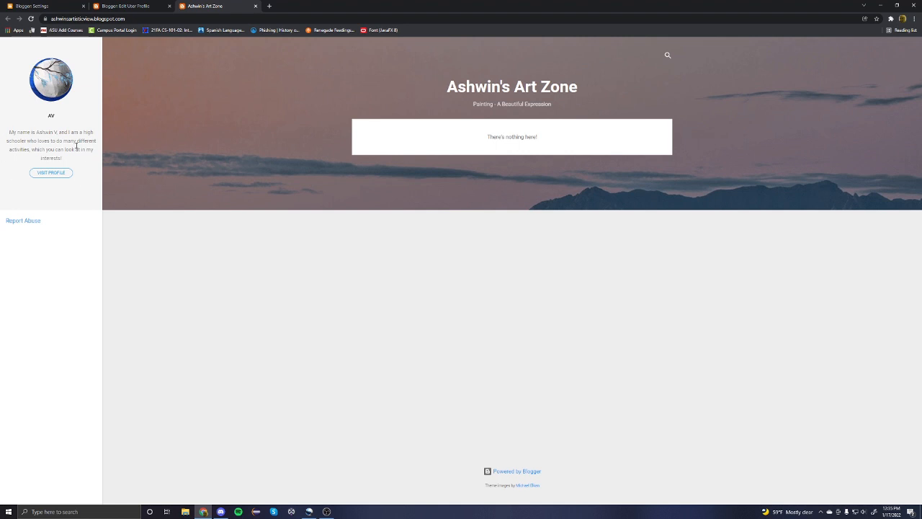
left_click(52, 174)
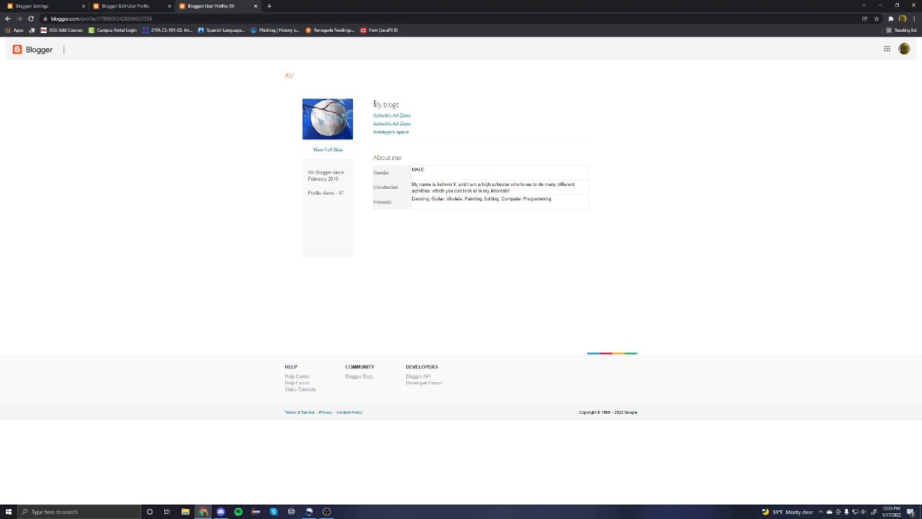
left_click_drag(374, 104, 421, 137)
left_click(425, 143)
double_click(417, 170)
double_click(422, 190)
triple_click(435, 190)
left_click(442, 206)
double_click(451, 198)
triple_click(451, 198)
left_click(451, 197)
left_click(254, 6)
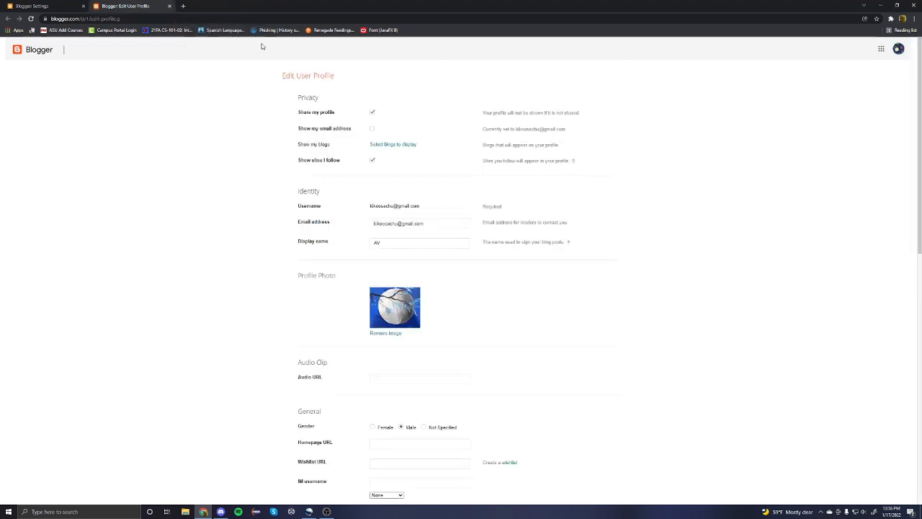
left_click(53, 5)
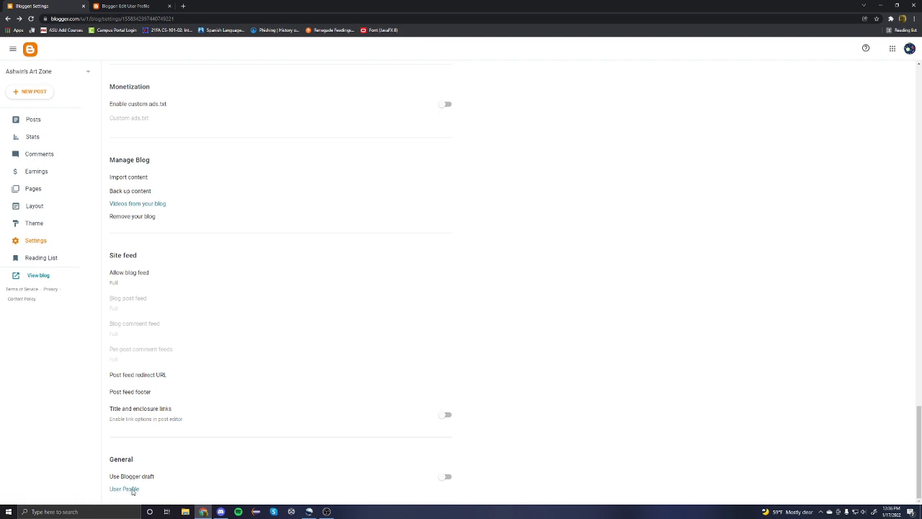
left_click(128, 489)
left_click(255, 5)
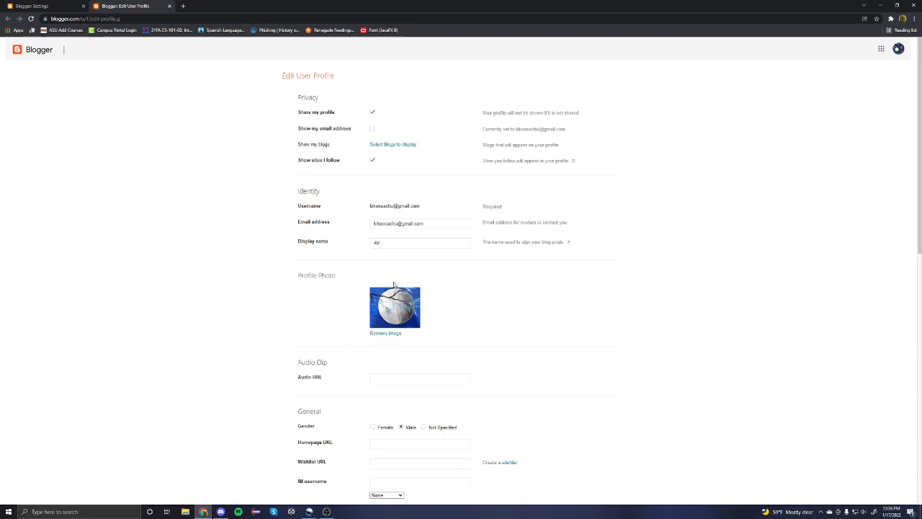
- Look through the profile form, covering the identity, profile photo, interests and introduction fields
scroll(393, 279, "down", 4)
scroll(408, 226, "up", 2)
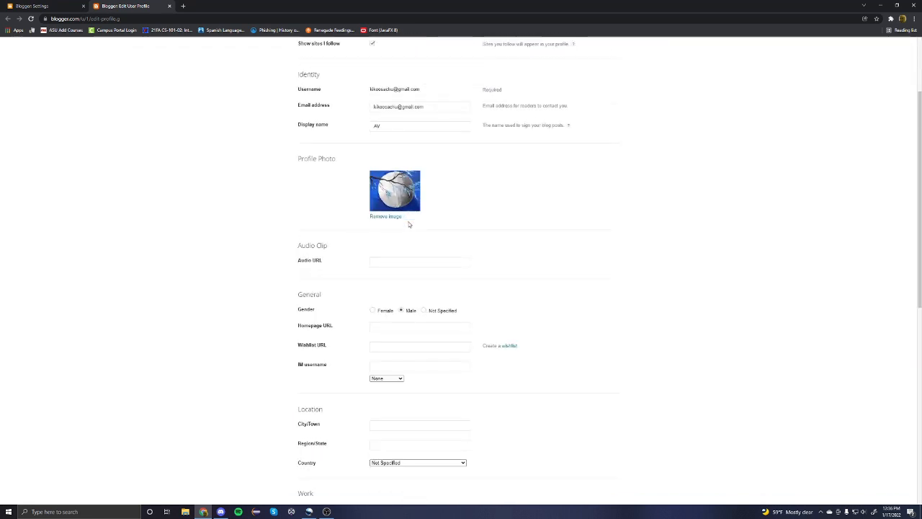
scroll(409, 224, "down", 6)
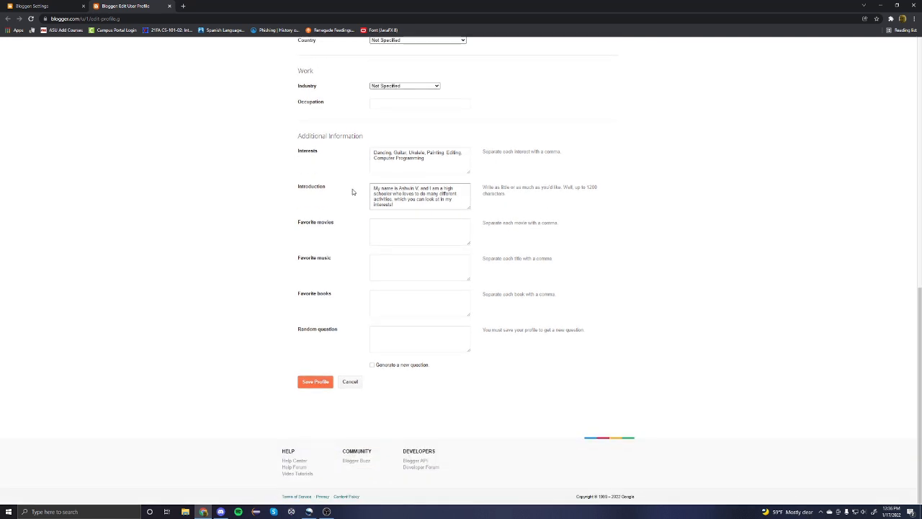
scroll(431, 190, "up", 1)
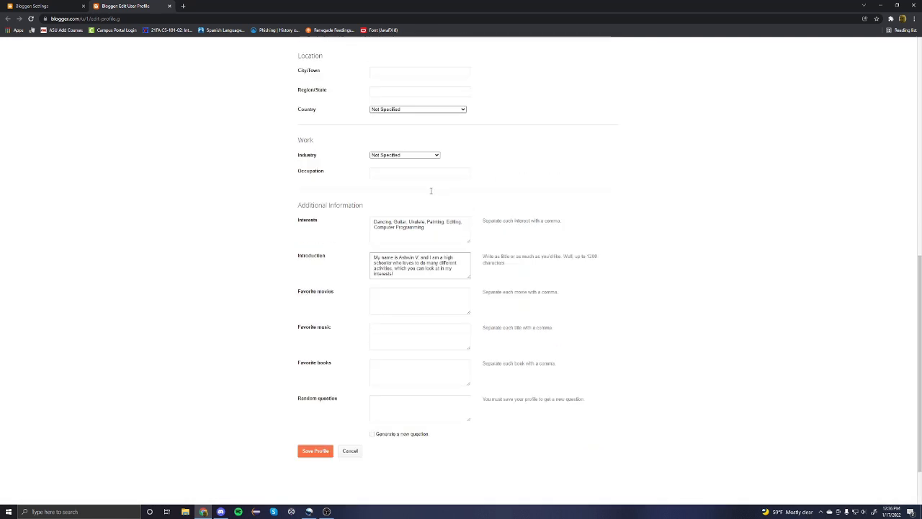
scroll(431, 190, "up", 5)
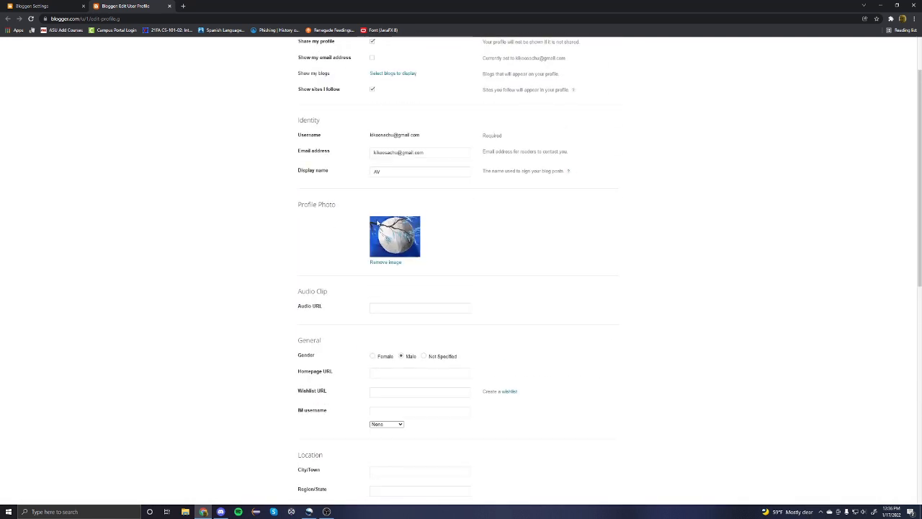
scroll(380, 221, "down", 8)
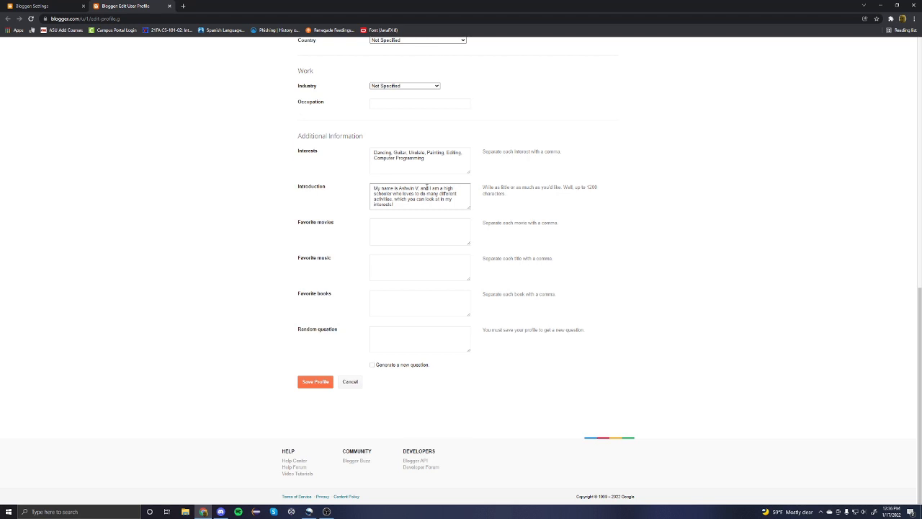
scroll(389, 189, "up", 1)
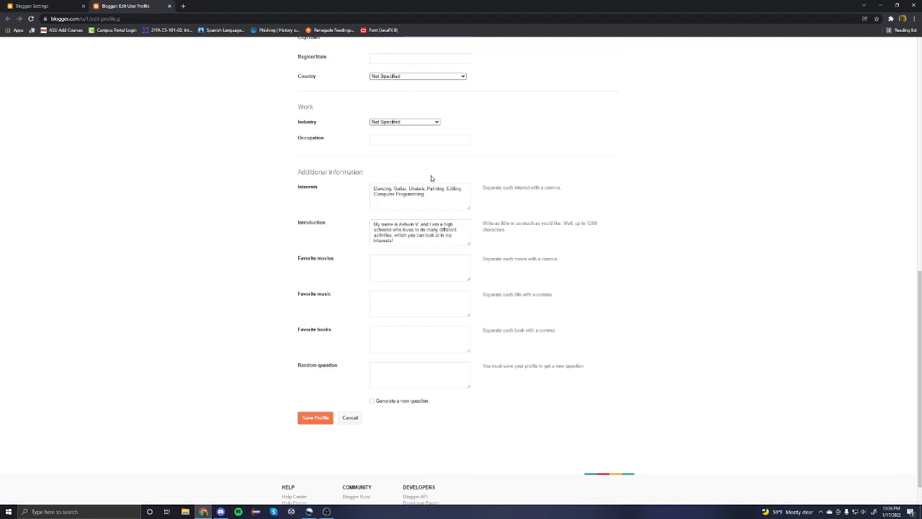
scroll(430, 178, "up", 8)
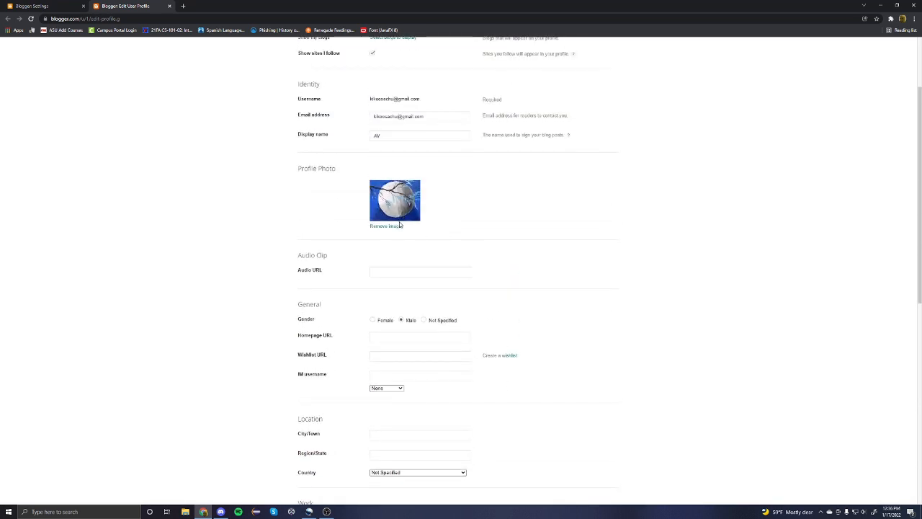
- Remove the current profile photo, search Bing images for "painting" in a new tab and open the moonlit landscape with purple clouds
left_click(386, 225)
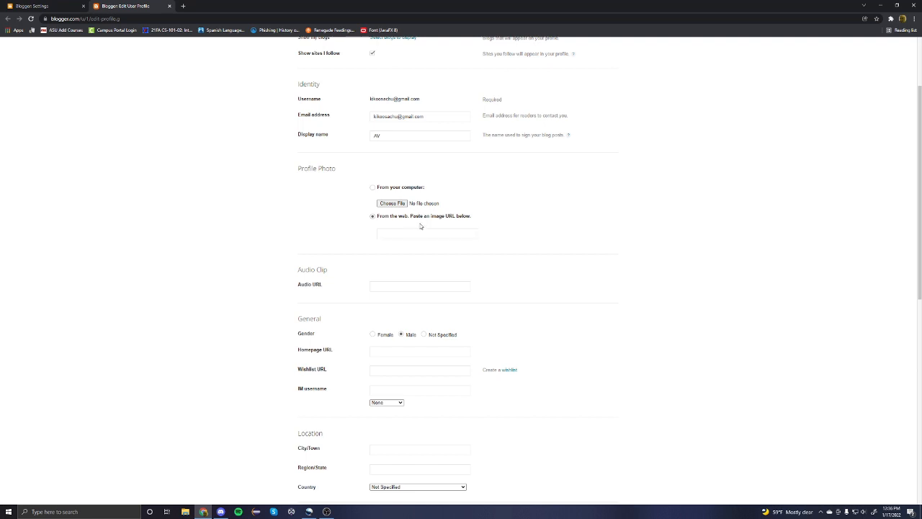
left_click(183, 6)
type("painting")
key("Return")
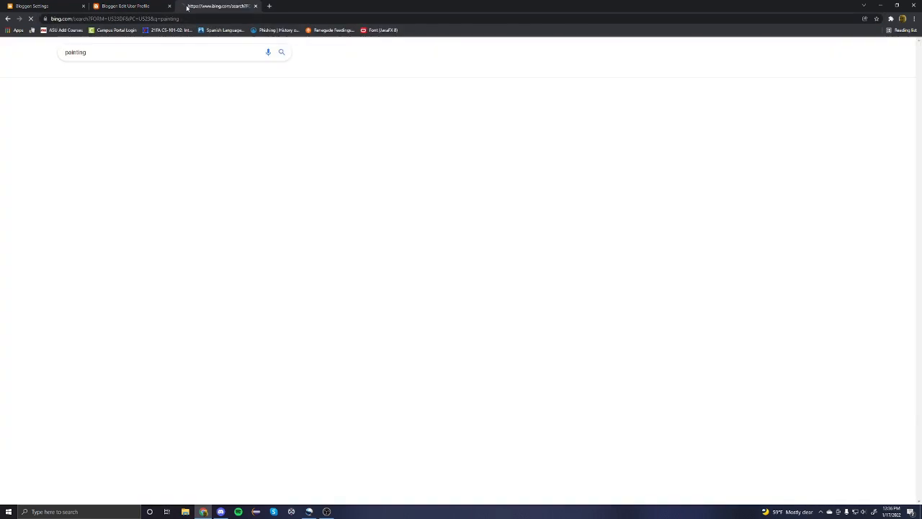
left_click(155, 69)
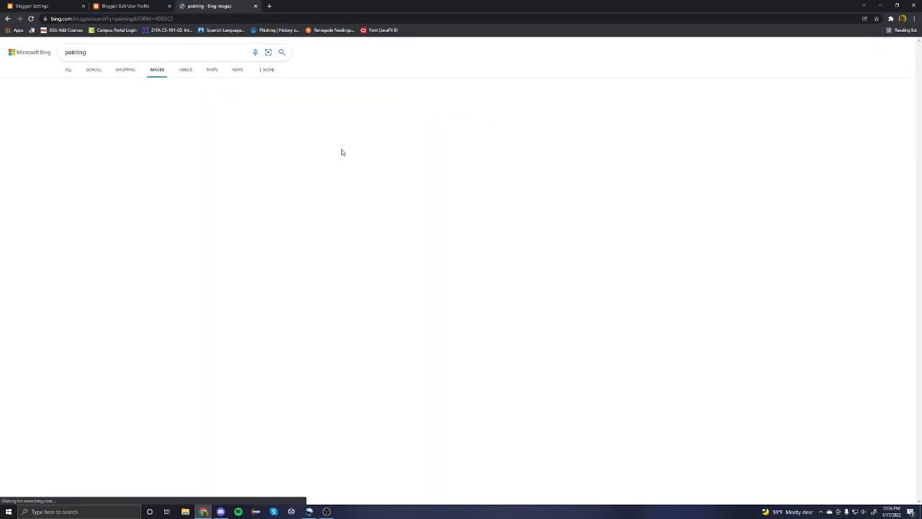
left_click(216, 138)
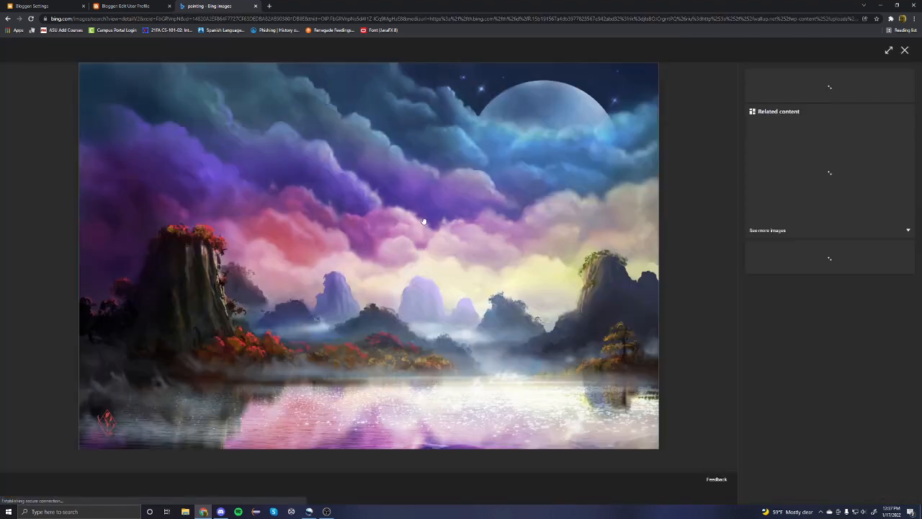
- Copy the landscape painting's image address and enter it as the web URL for the profile photo
right_click(427, 219)
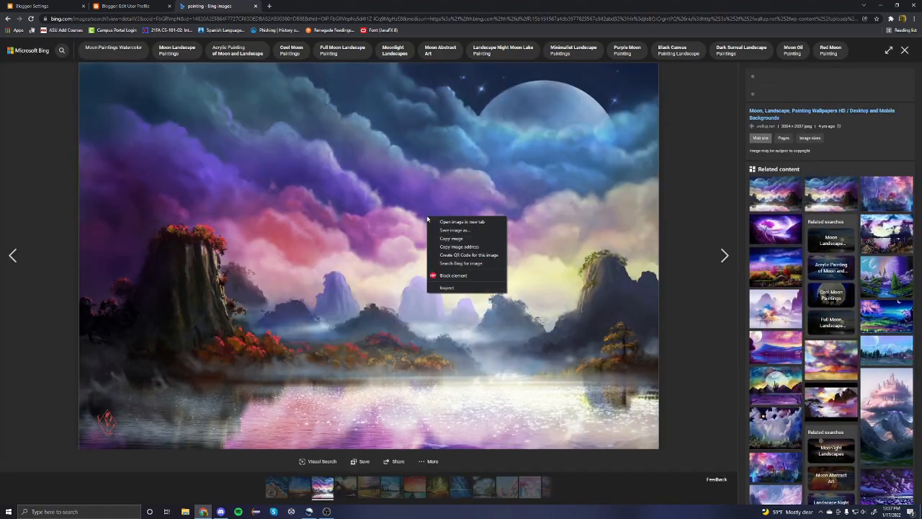
left_click(473, 246)
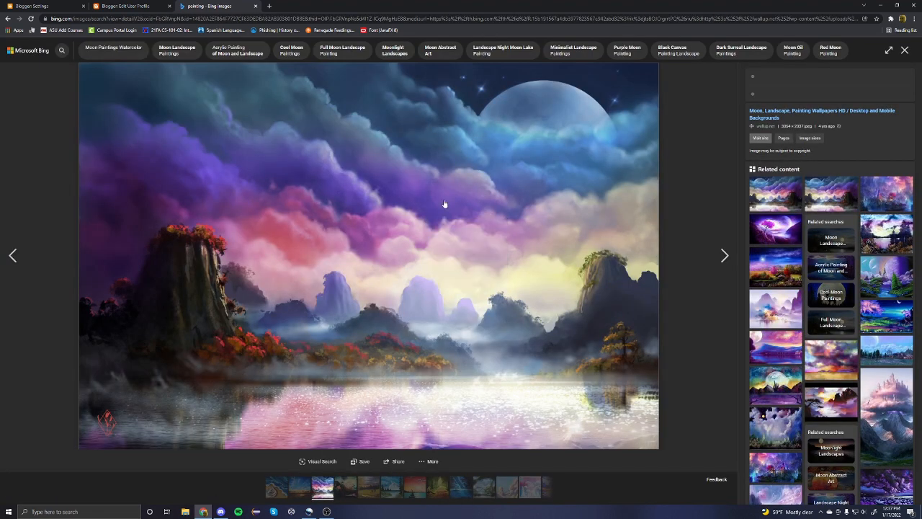
left_click(137, 6)
left_click(422, 232)
key("ctrl+v")
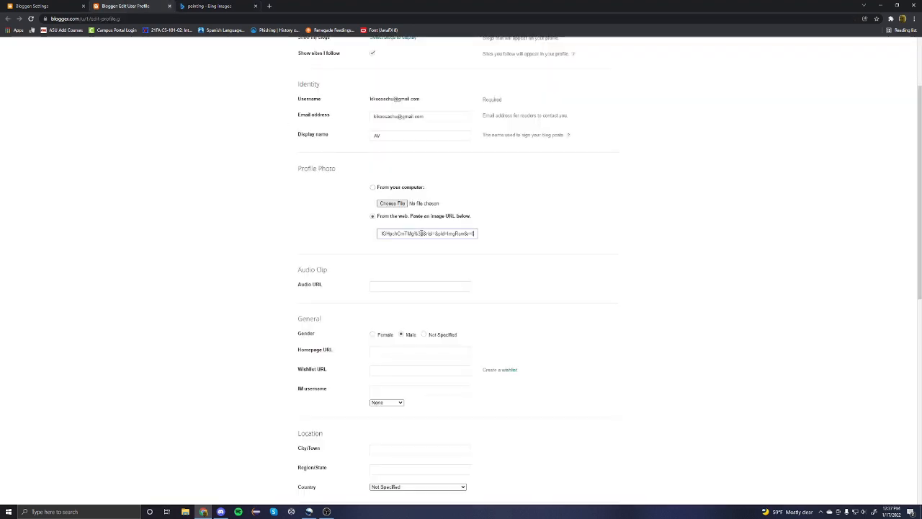
left_click(540, 241)
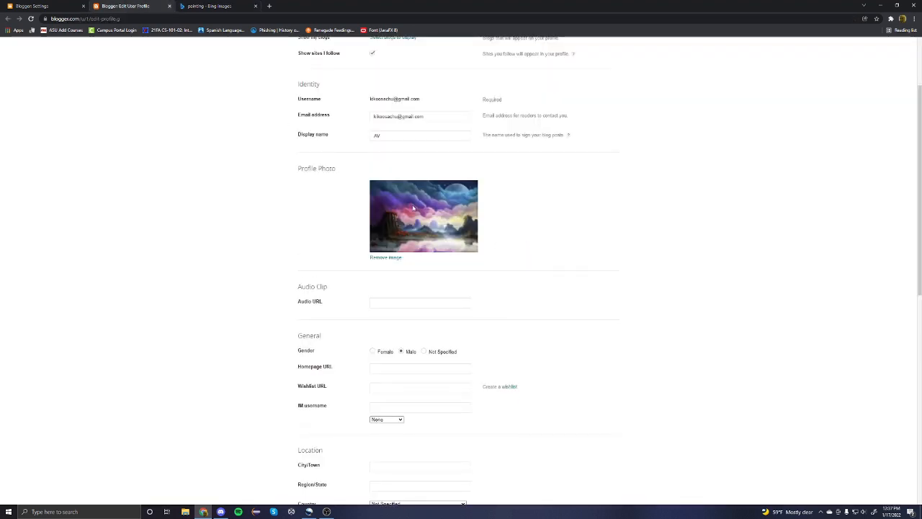
- Remove the landscape profile photo, close the Bing images tab, and upload the Moon image from the Paint folder as the profile photo
left_click(389, 257)
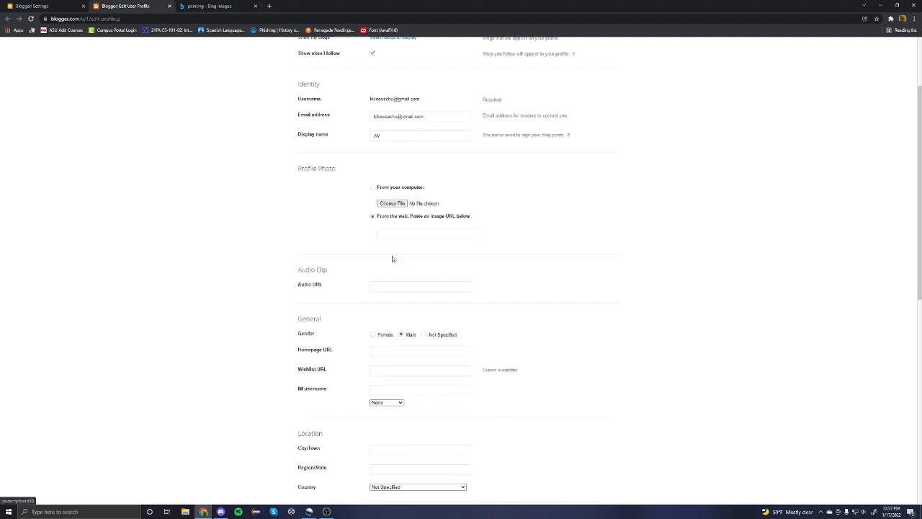
key("ctrl+Tab")
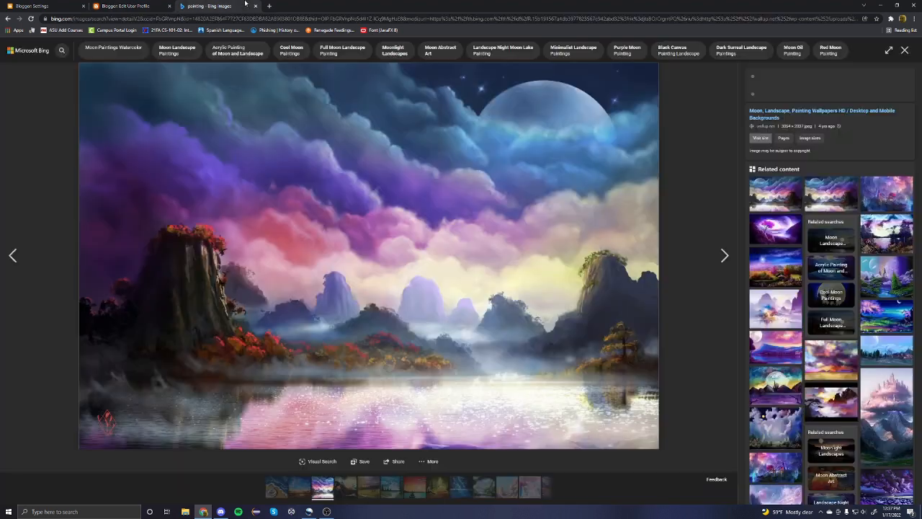
right_click(329, 184)
left_click(255, 5)
left_click(255, 6)
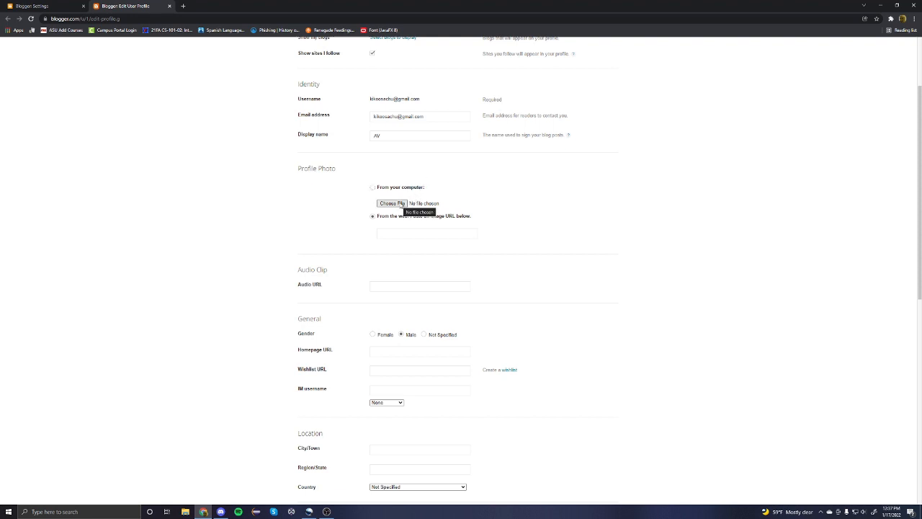
left_click(401, 204)
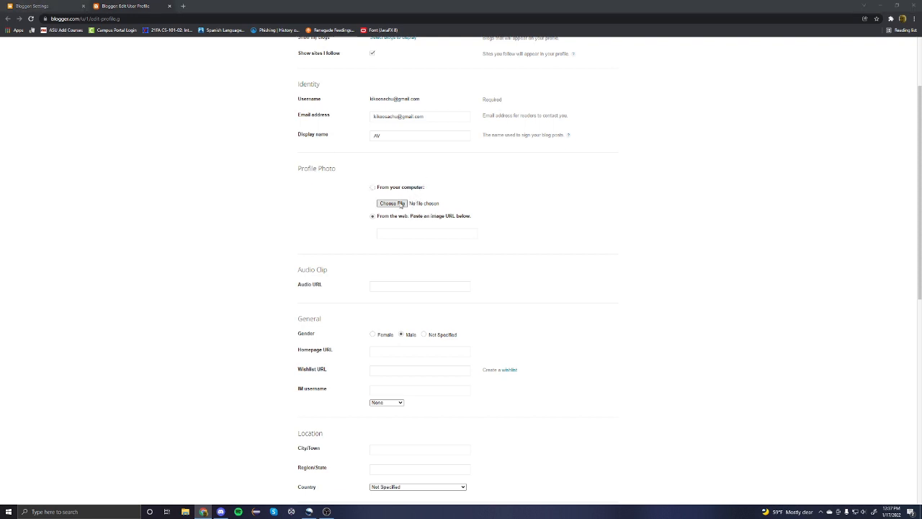
double_click(232, 63)
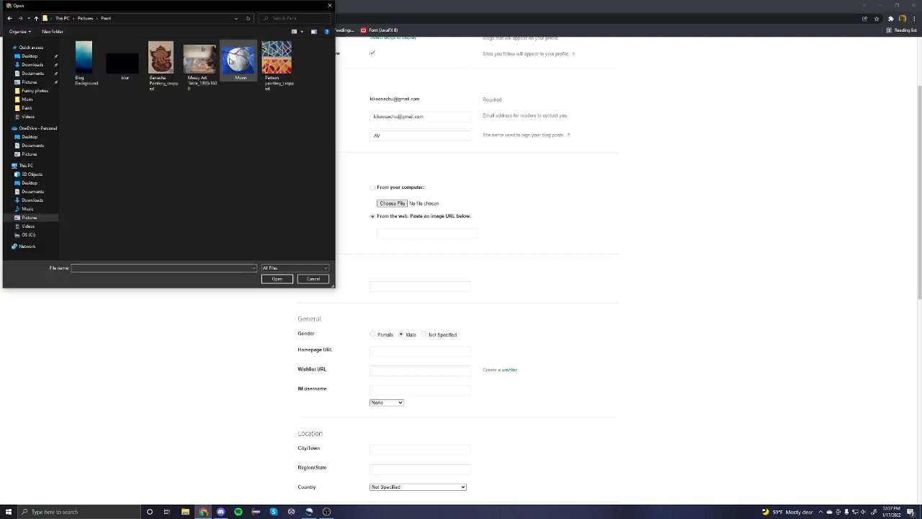
double_click(227, 69)
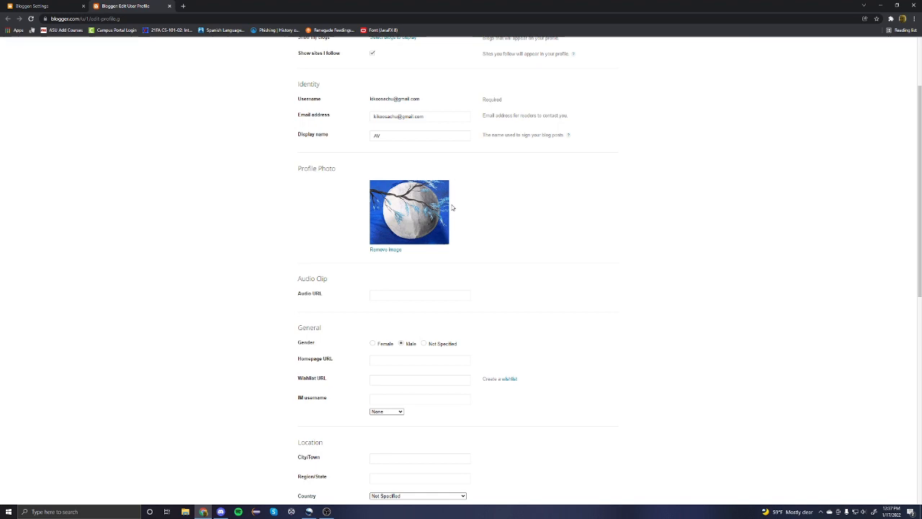
- Review the profile form with the new moon photo and save the profile
scroll(453, 209, "down", 6)
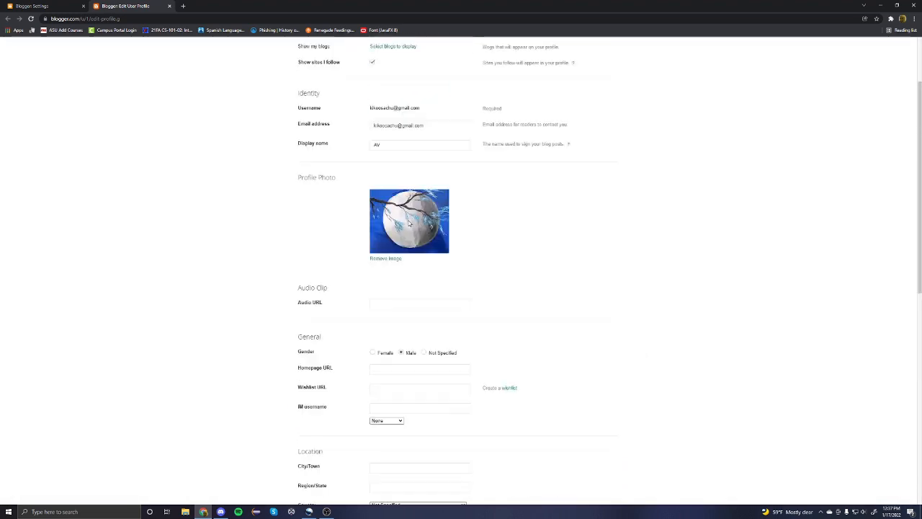
scroll(409, 224, "up", 2)
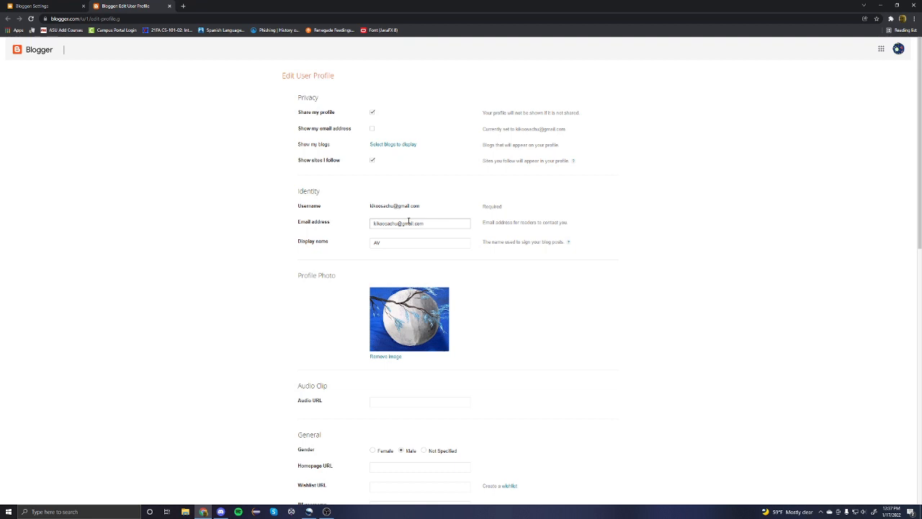
scroll(408, 221, "down", 7)
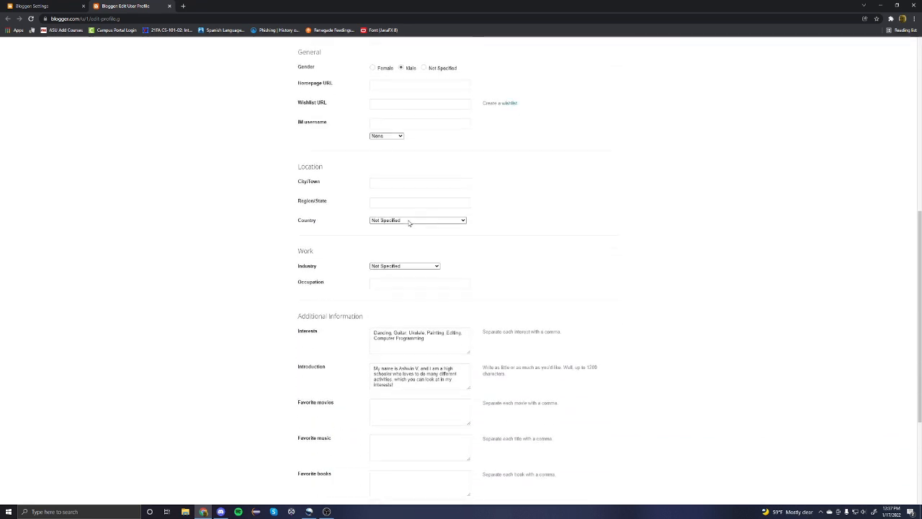
scroll(409, 223, "down", 2)
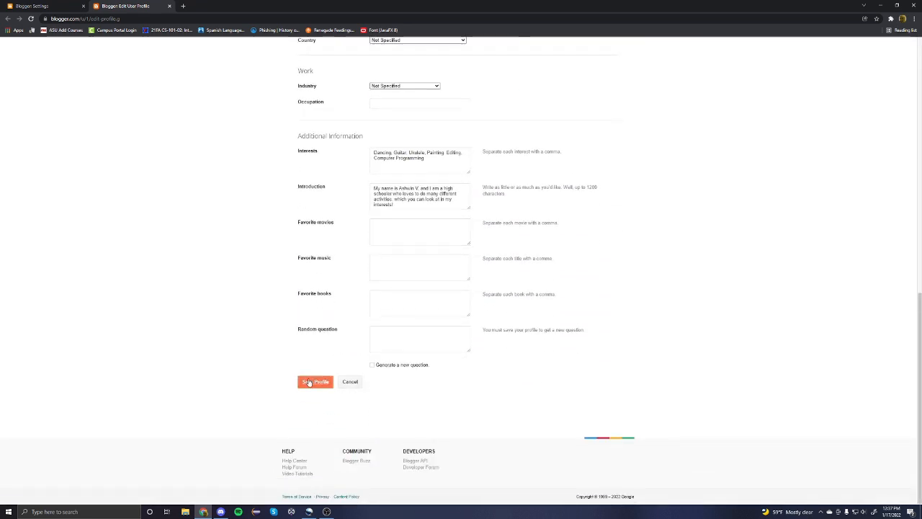
left_click(308, 381)
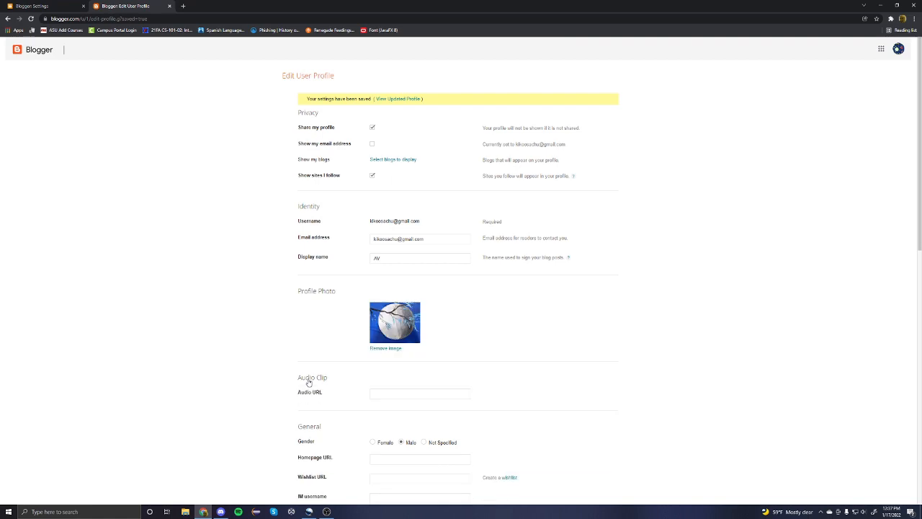
- Look over the saved profile form, then leave profile editing without further changes
scroll(308, 383, "down", 10)
scroll(355, 342, "up", 10)
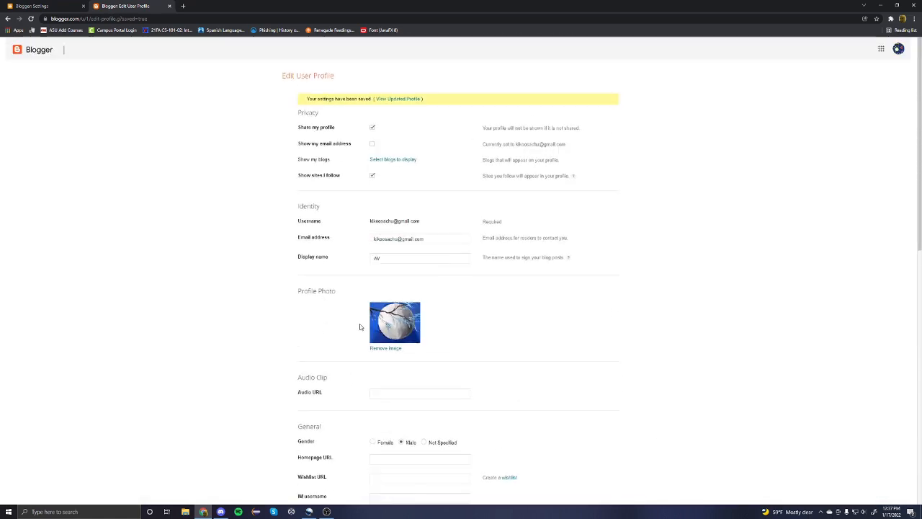
scroll(338, 96, "down", 10)
right_click(339, 111)
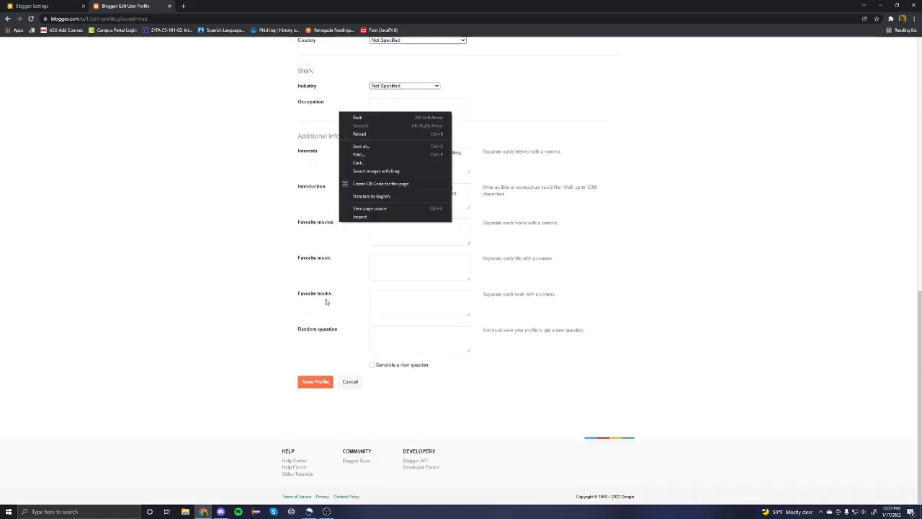
left_click(347, 384)
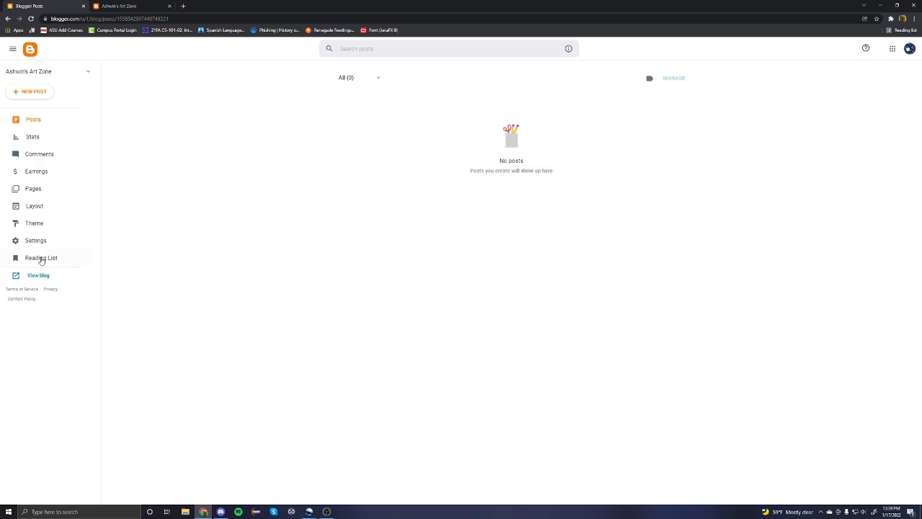
- View the live new blog, compare it with the finished art blog's posts, and return to the blog's posts page
left_click(29, 278)
left_click(137, 5)
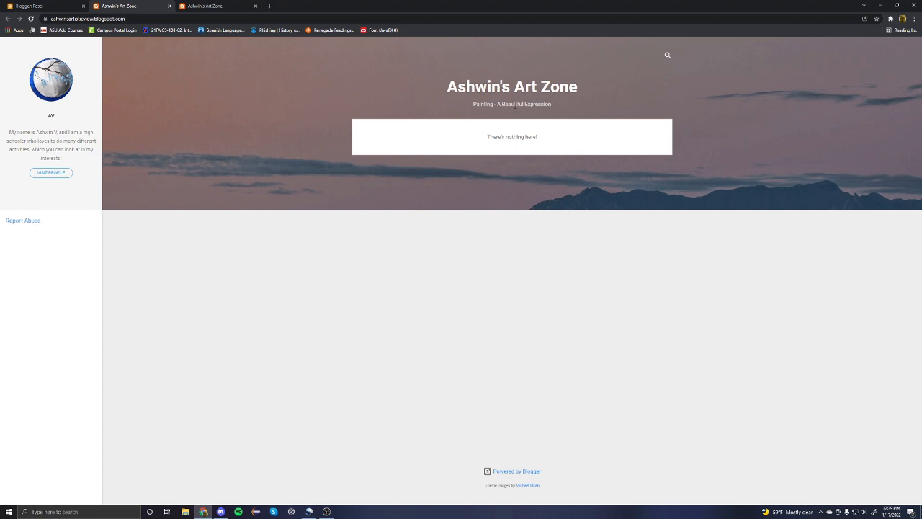
left_click(515, 106)
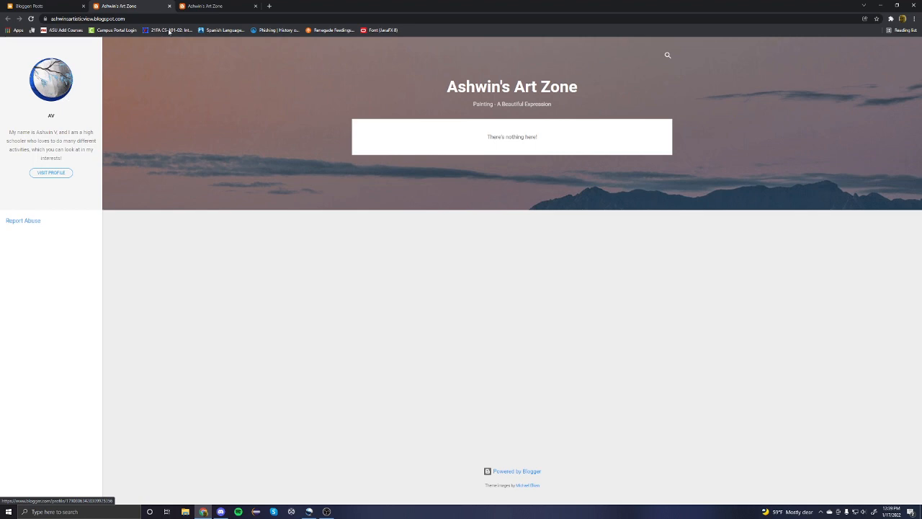
key("ctrl+Tab")
scroll(520, 121, "down", 3)
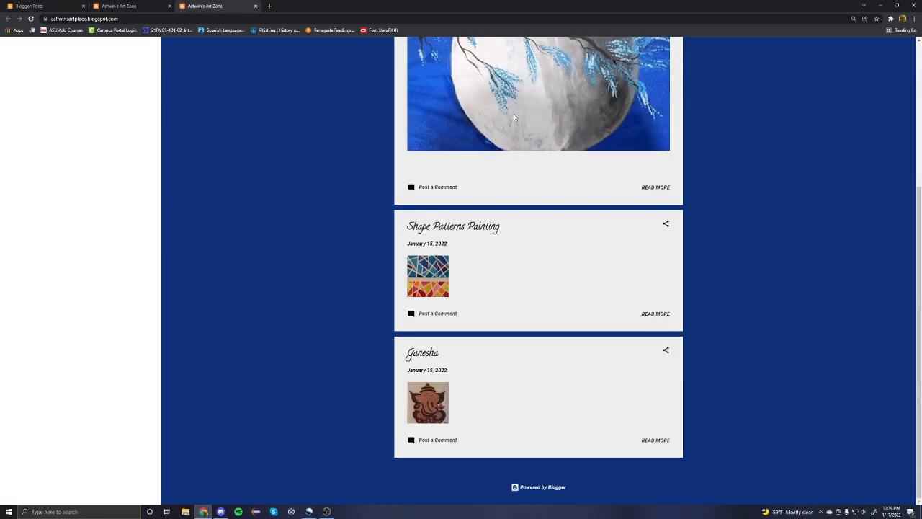
scroll(520, 121, "up", 3)
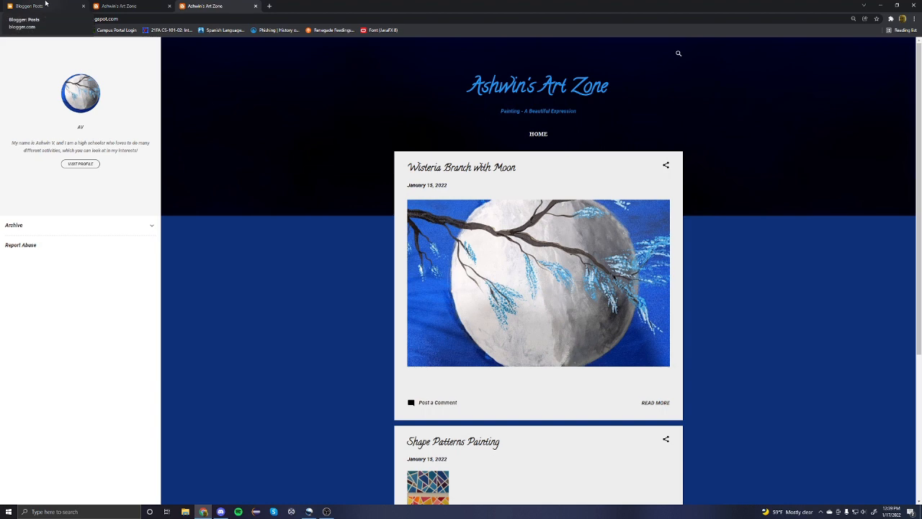
left_click(45, 4)
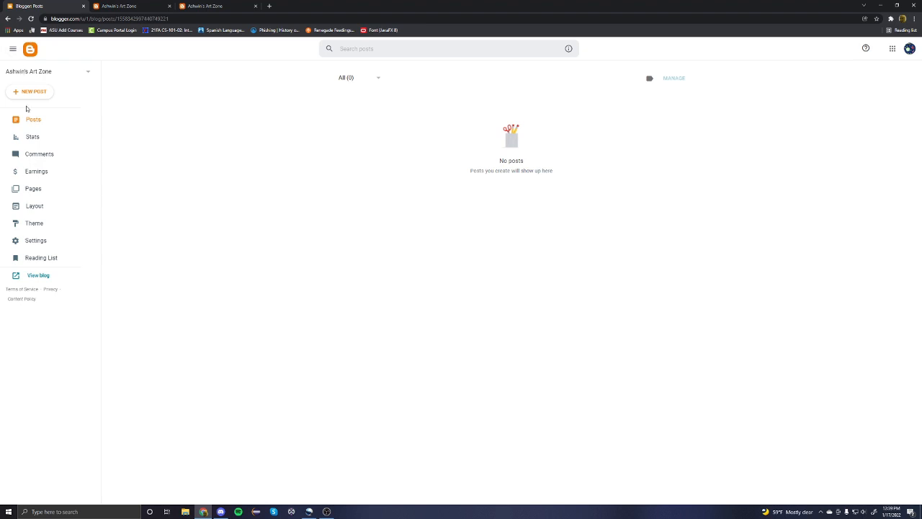
- Create a new post and insert the Moon image uploaded from the computer's Paint folder
left_click(26, 94)
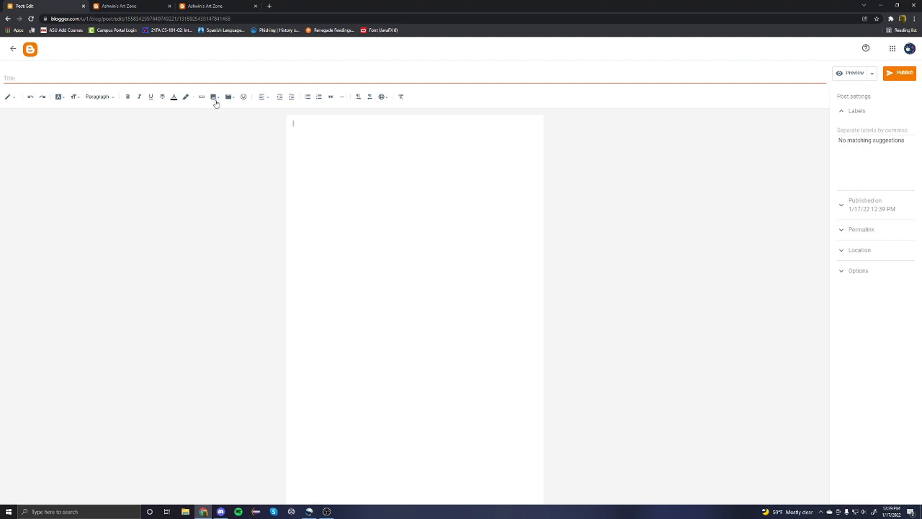
left_click(215, 98)
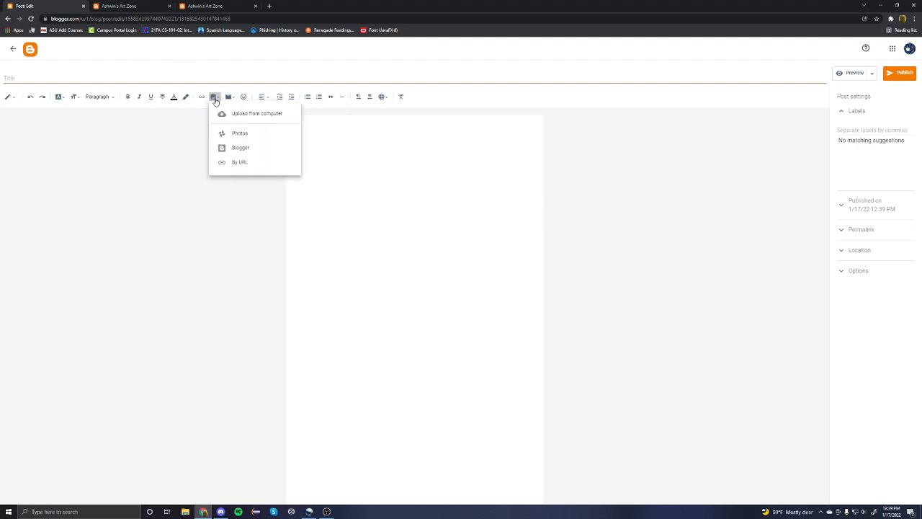
left_click(234, 113)
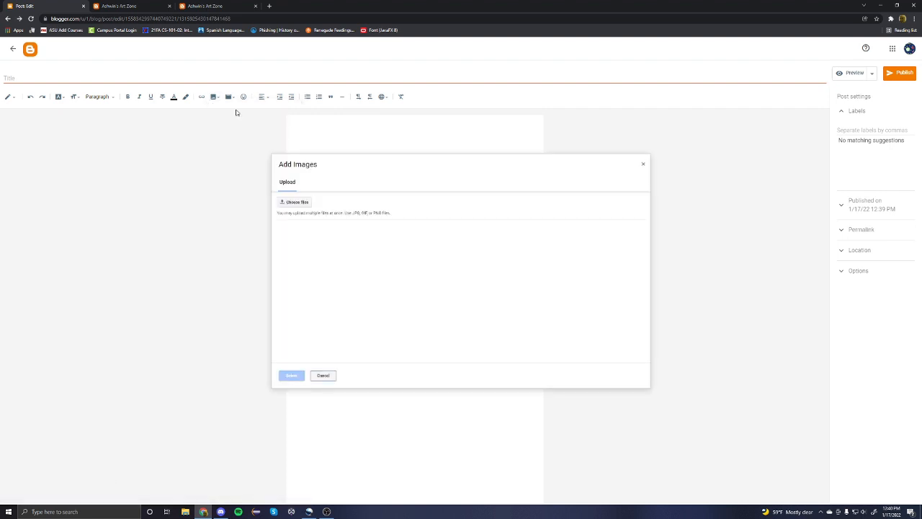
left_click(296, 204)
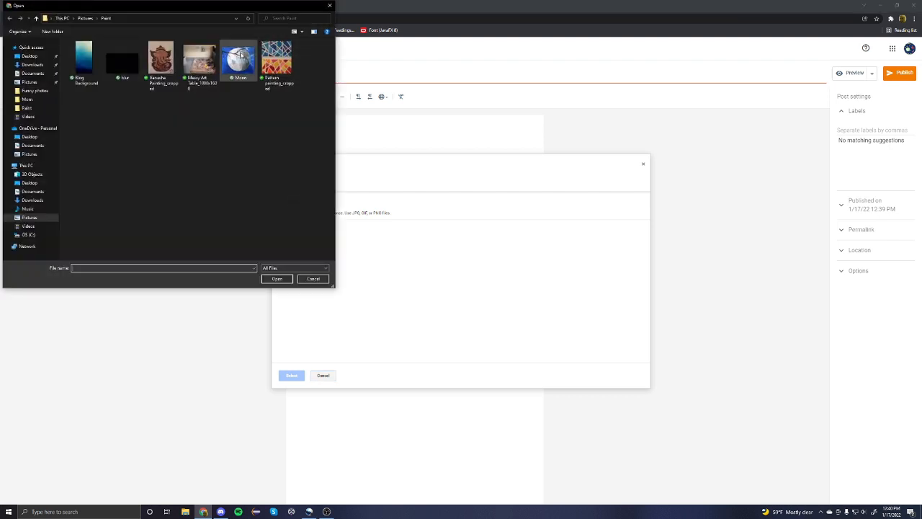
double_click(240, 58)
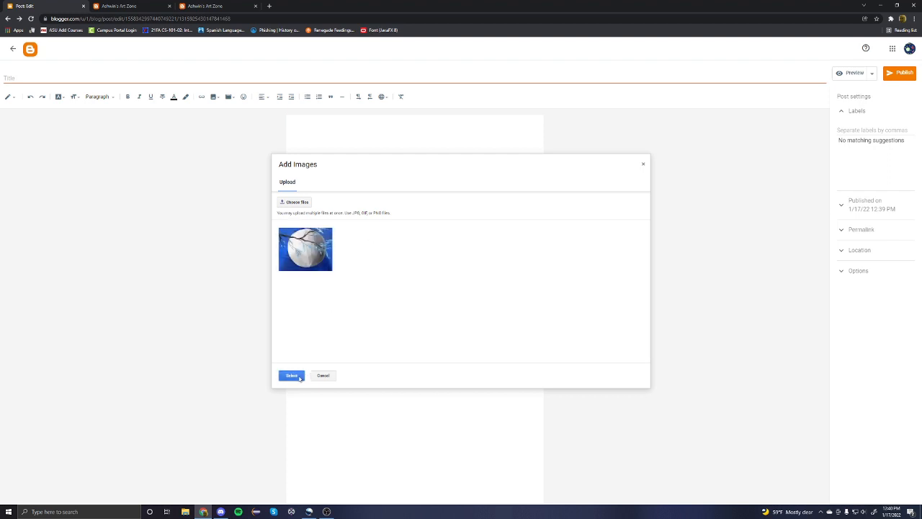
left_click(292, 375)
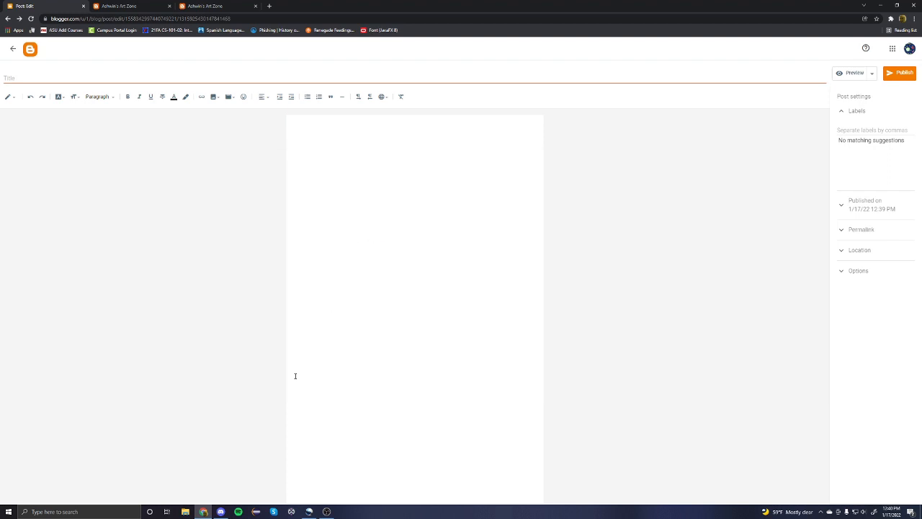
- Enlarge the moon image in the post body, preview the post, and close the preview
left_click(399, 185)
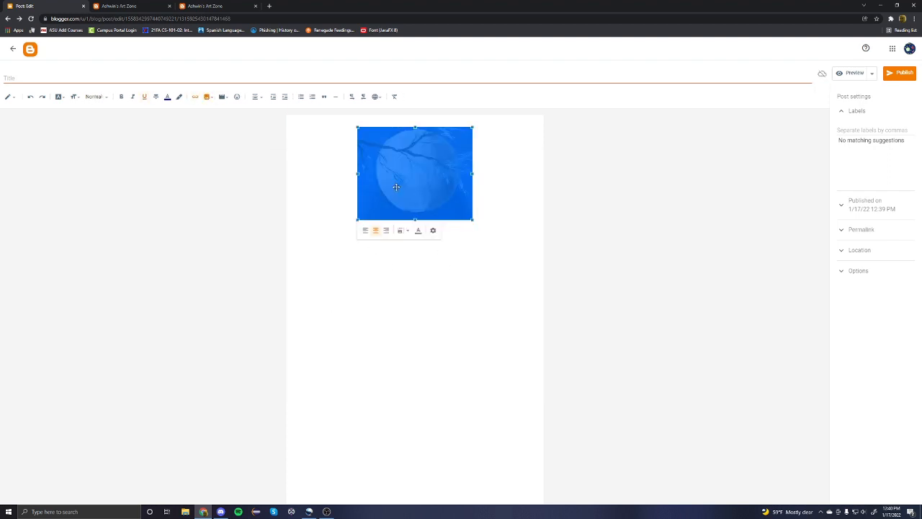
left_click_drag(358, 219, 313, 280)
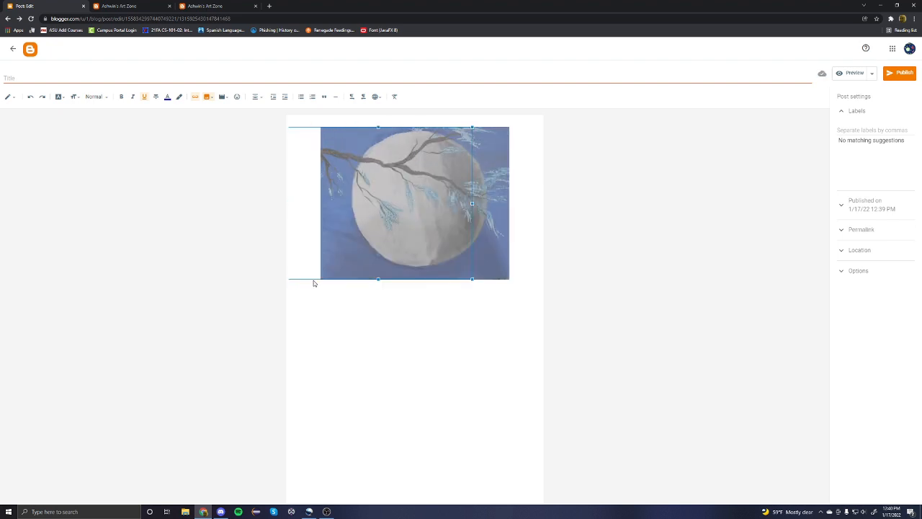
left_click(353, 313)
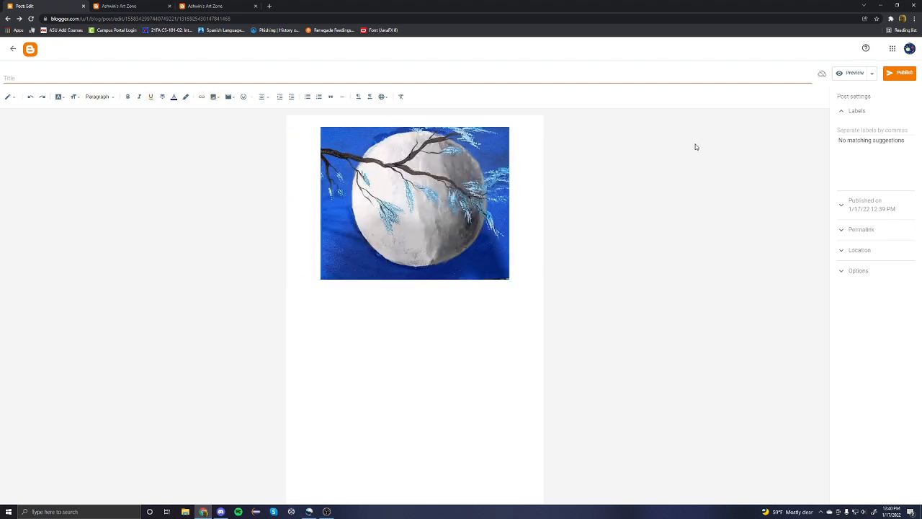
left_click(854, 73)
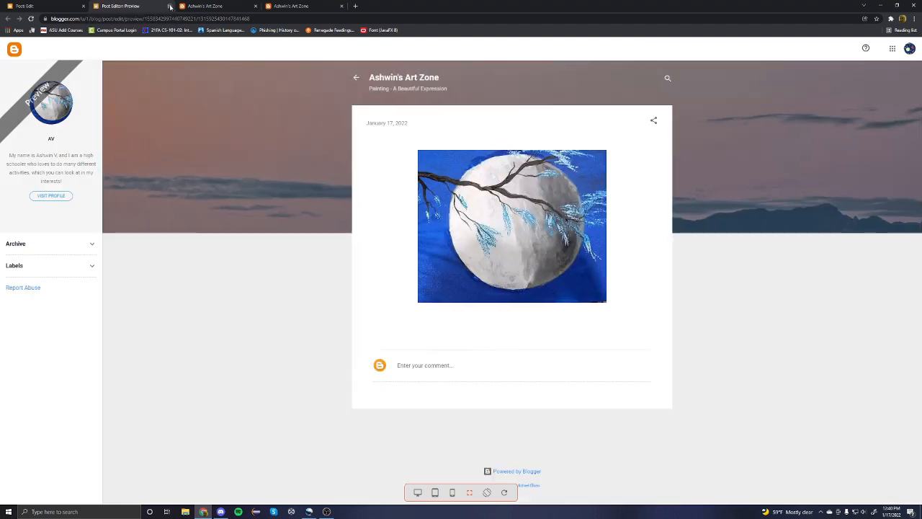
left_click(169, 6)
- Resize the moon image to nearly fill the post's page width, and check it in another post preview
left_click(500, 251)
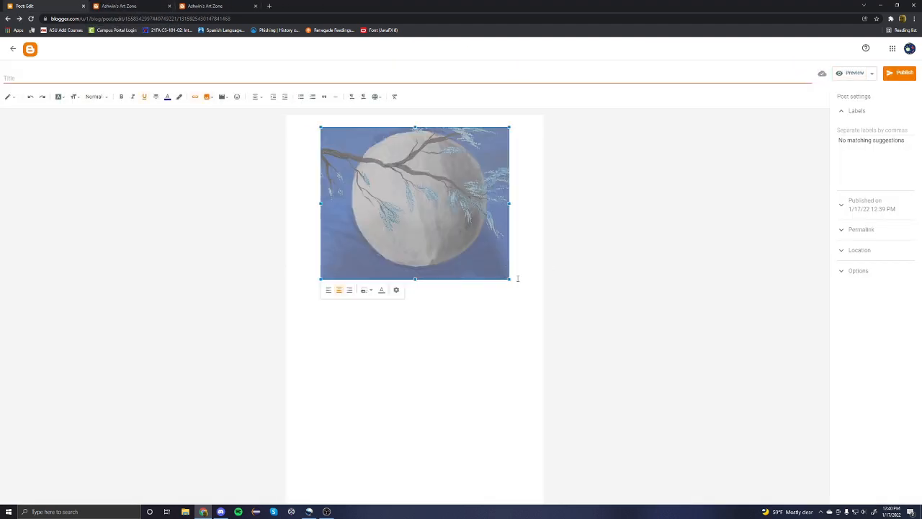
left_click_drag(507, 280, 552, 340)
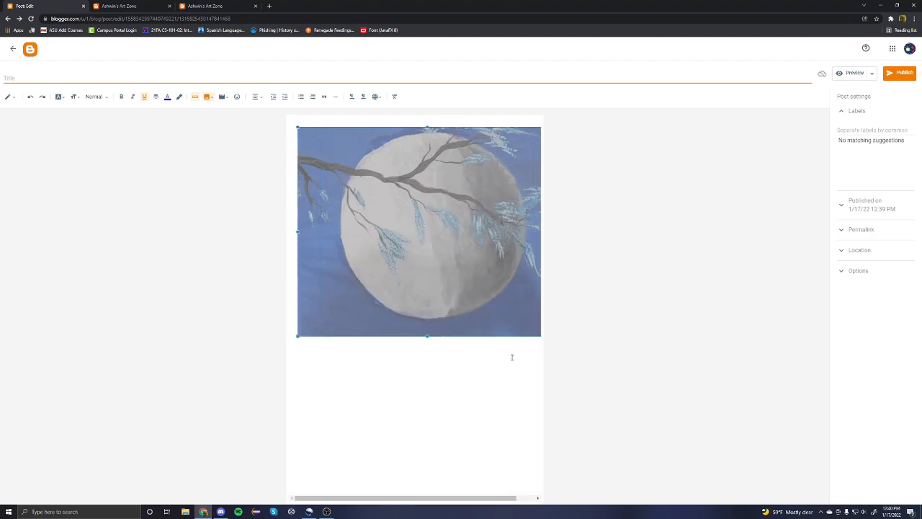
left_click(532, 324)
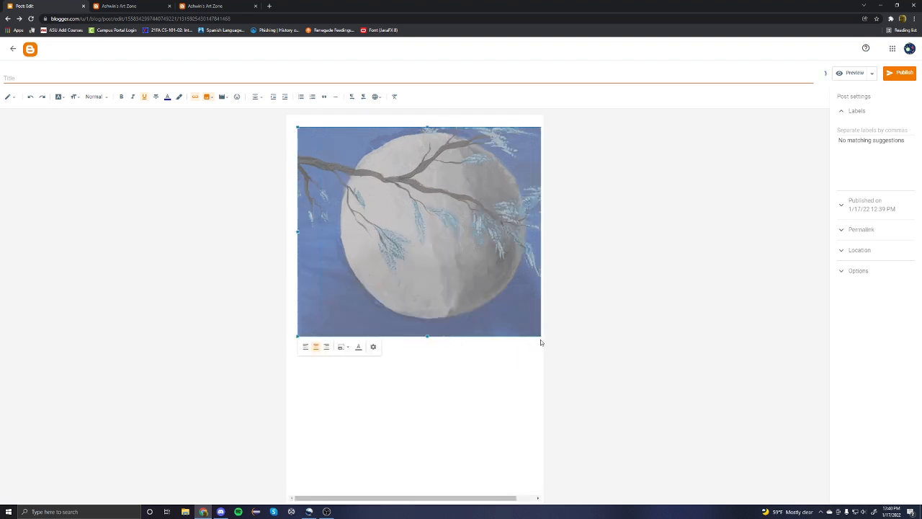
left_click_drag(297, 335, 335, 305)
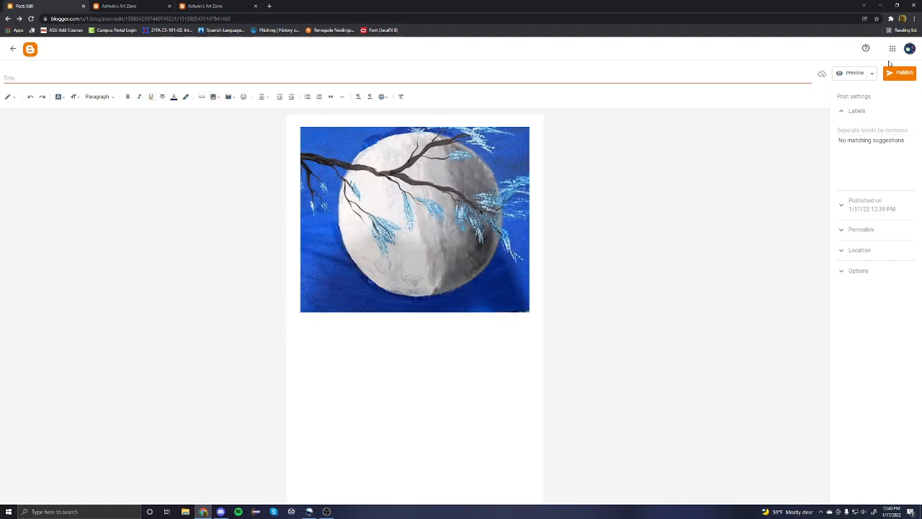
left_click(851, 73)
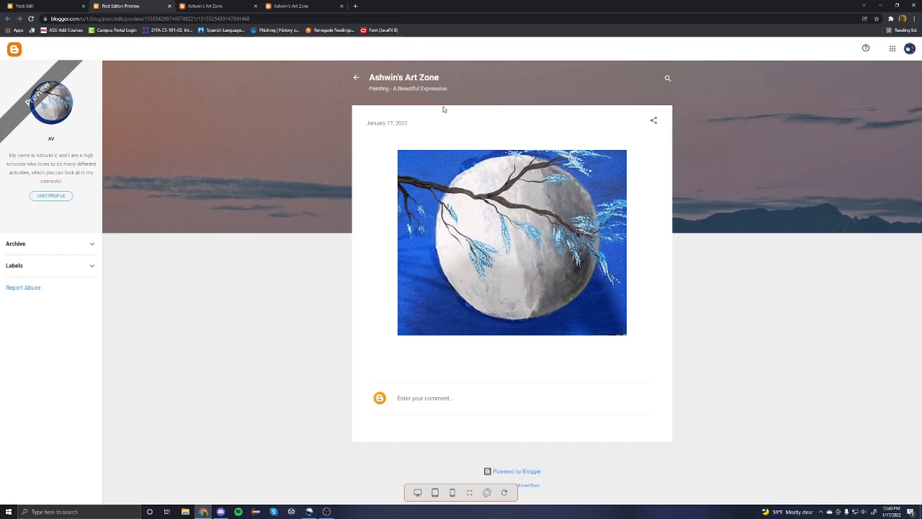
left_click(168, 6)
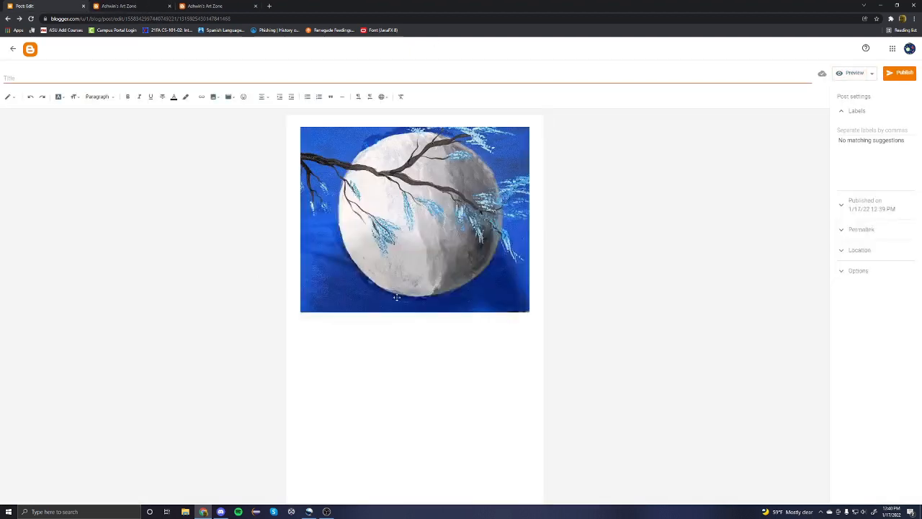
- Add the caption "This is my favorite painting." below the moon image and check it in a post preview
left_click(401, 328)
type("This is my favorite painting.")
left_click(850, 73)
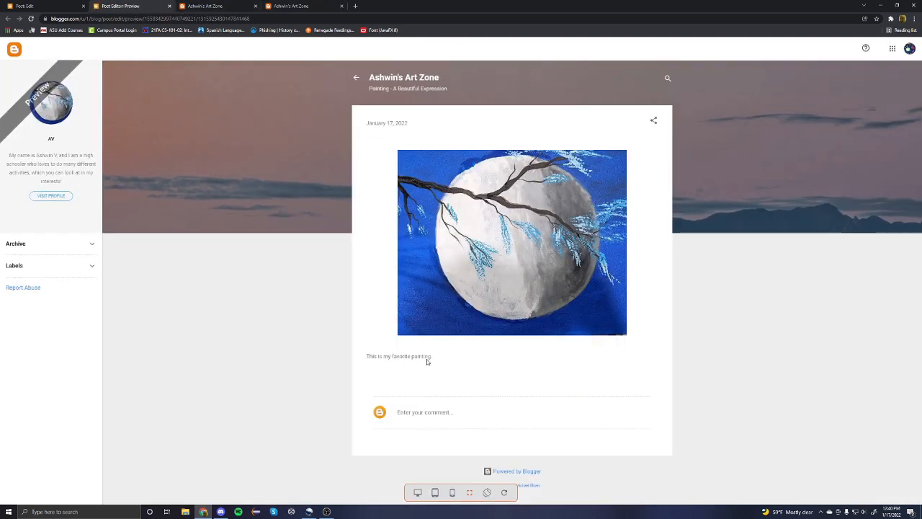
left_click(25, 6)
- Center-align the caption below the moon image, check it in a post preview, and close the preview
triple_click(319, 330)
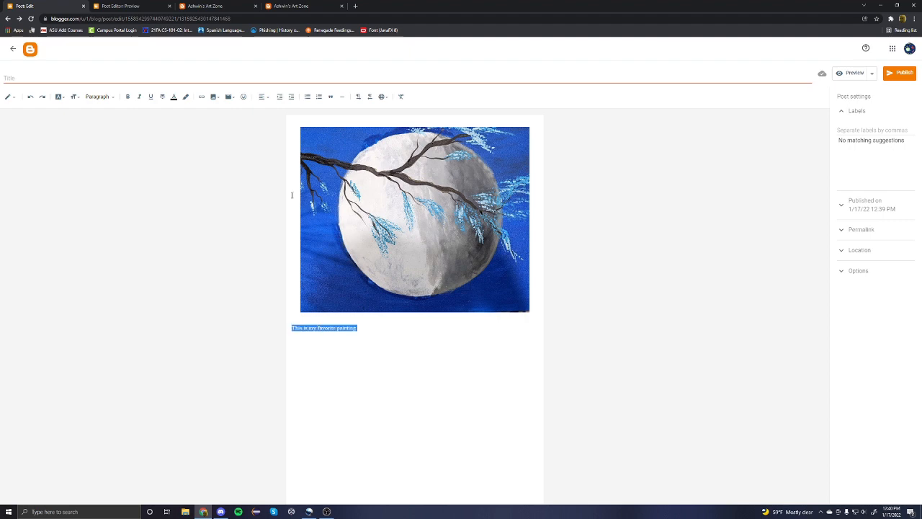
left_click(261, 97)
left_click(270, 115)
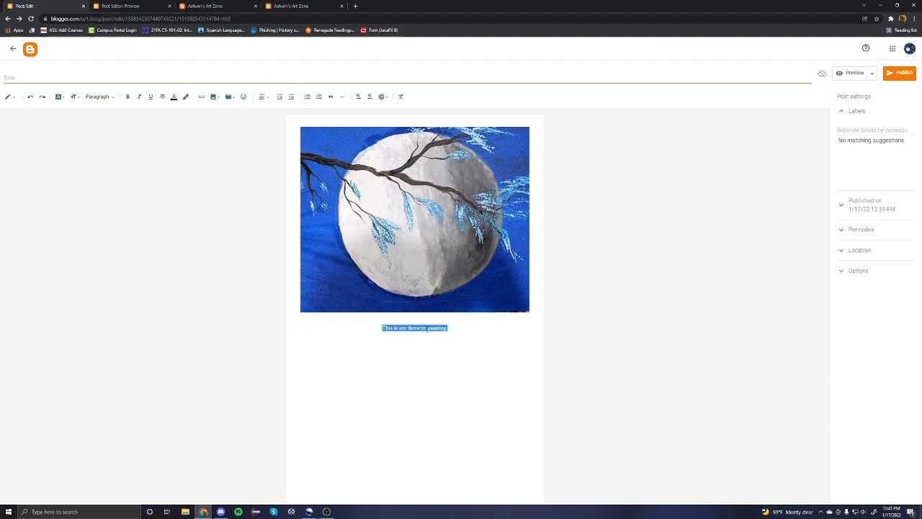
left_click(260, 97)
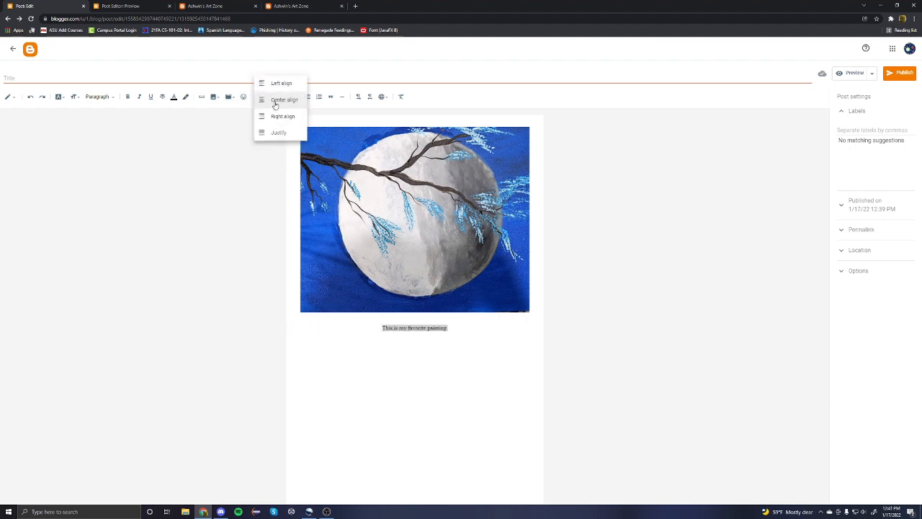
left_click(401, 336)
left_click(850, 73)
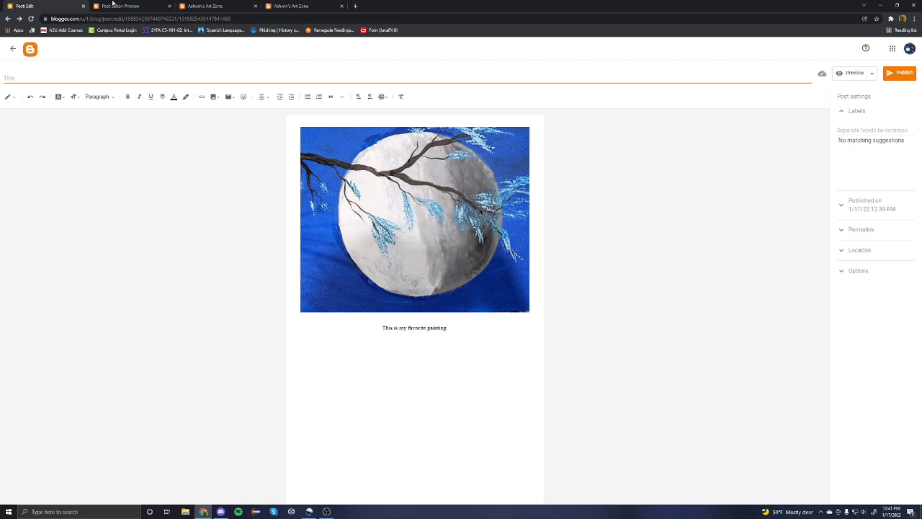
left_click(14, 6)
left_click(169, 7)
- Deselect the caption and publish the moon painting post
triple_click(395, 328)
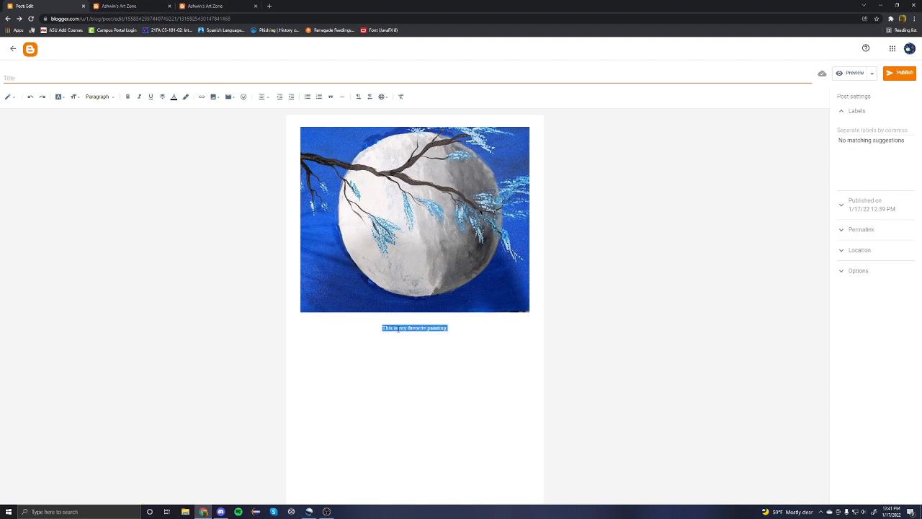
left_click(449, 329)
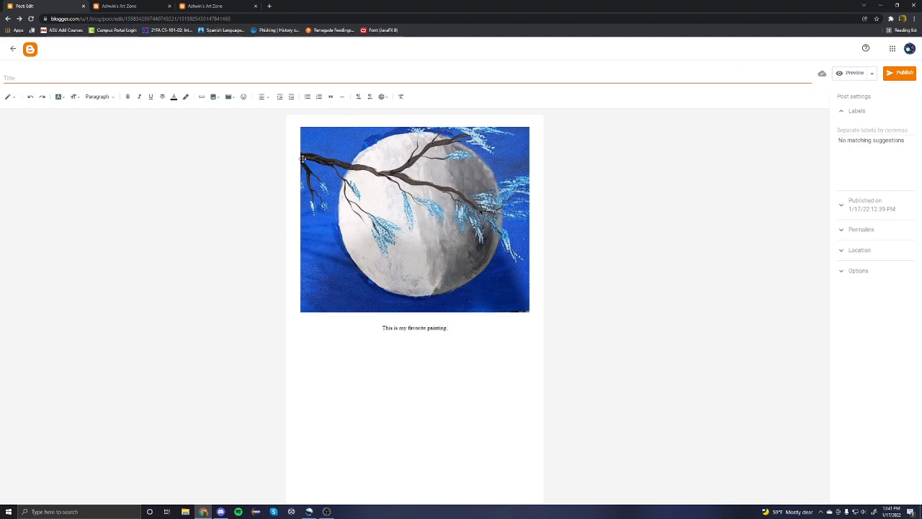
left_click(891, 77)
left_click(487, 287)
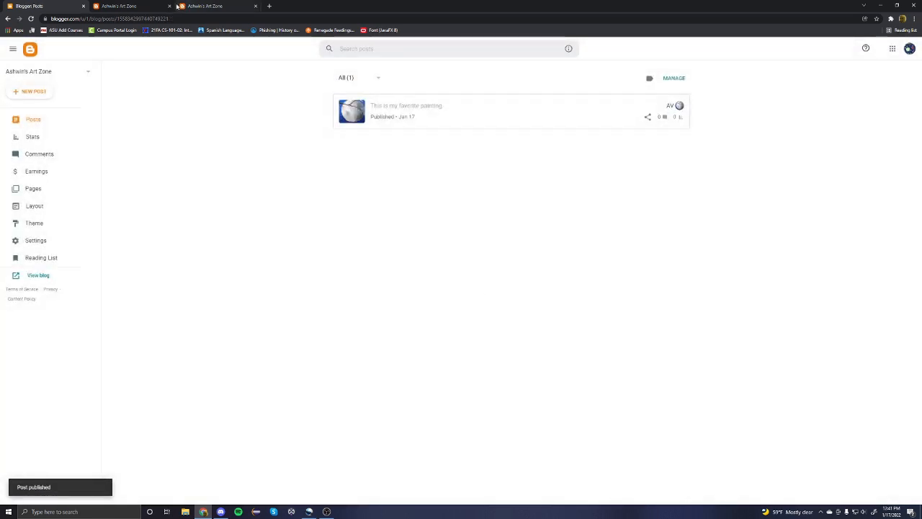
- Close the outdated blog page, view the live blog with the published post, and return to the posts list
left_click(161, 7)
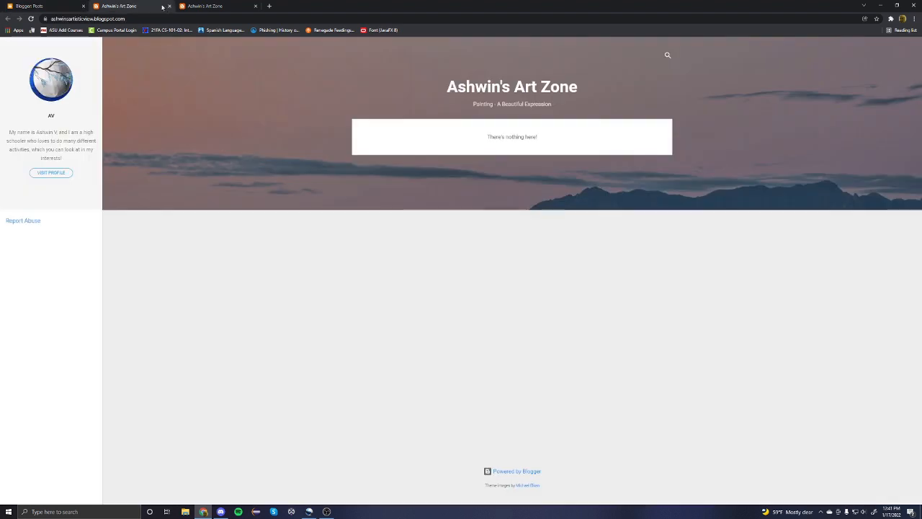
left_click(170, 6)
left_click(54, 4)
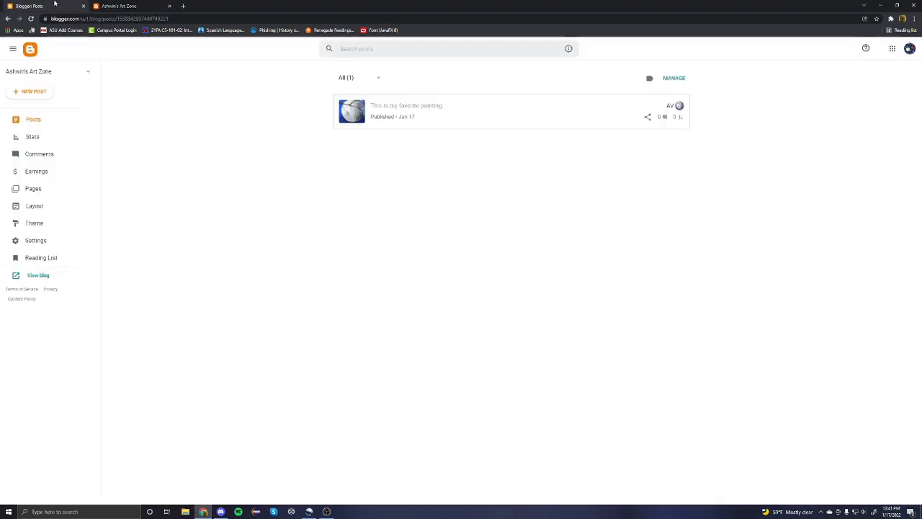
left_click(22, 276)
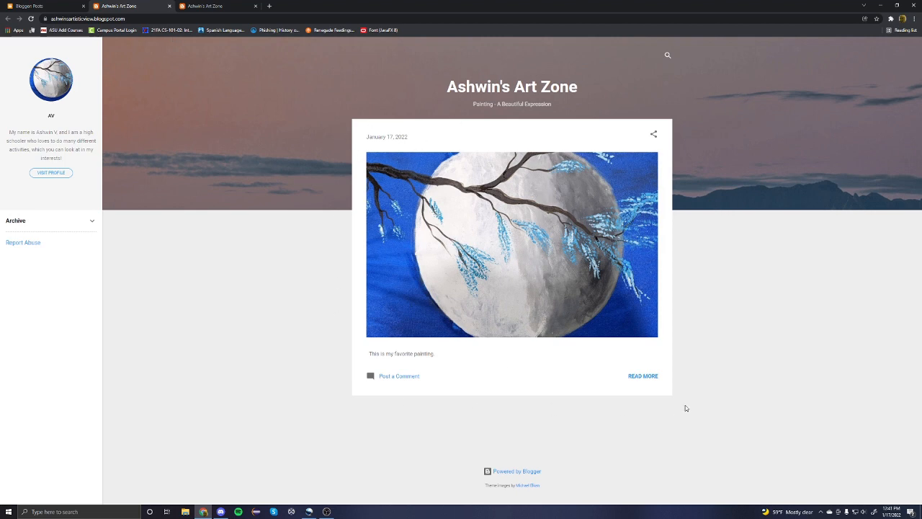
left_click(43, 5)
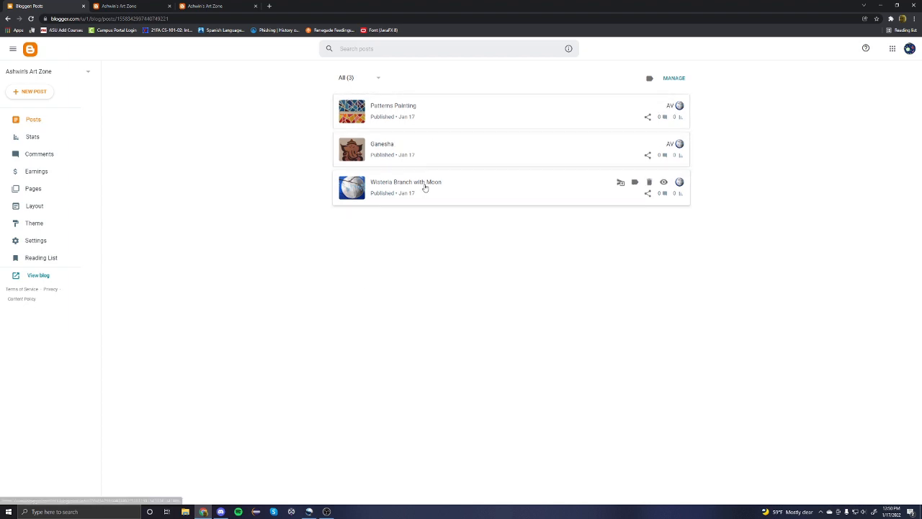
- Look through the Patterns Painting, Ganesha and Wisteria Branch with Moon posts on the live blog, and return to the posts list
left_click(37, 283)
scroll(436, 236, "down", 3)
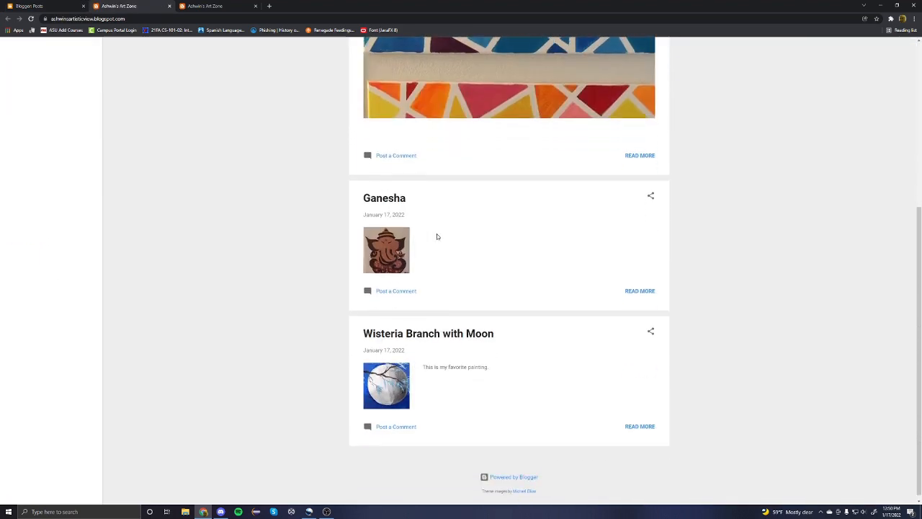
scroll(436, 236, "up", 5)
scroll(436, 237, "down", 5)
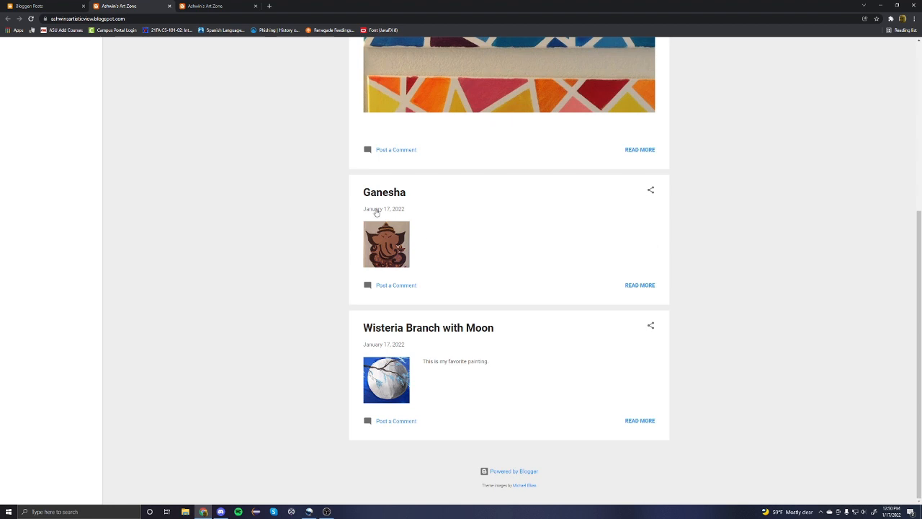
scroll(377, 208, "up", 5)
left_click(43, 6)
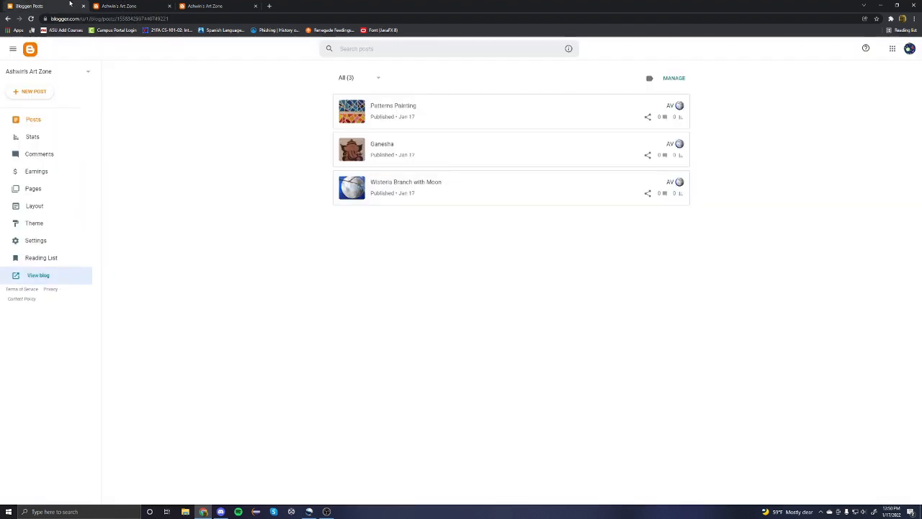
- Create a new blog page titled "About Me"
left_click(59, 191)
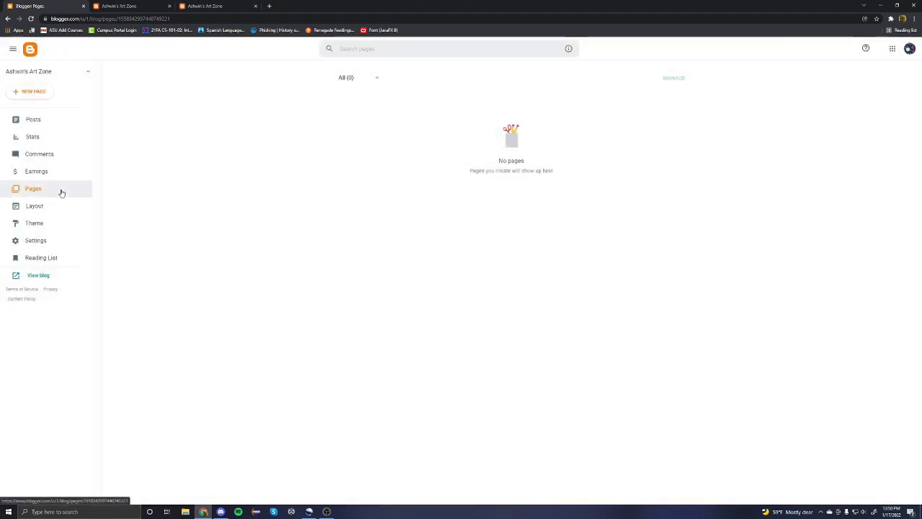
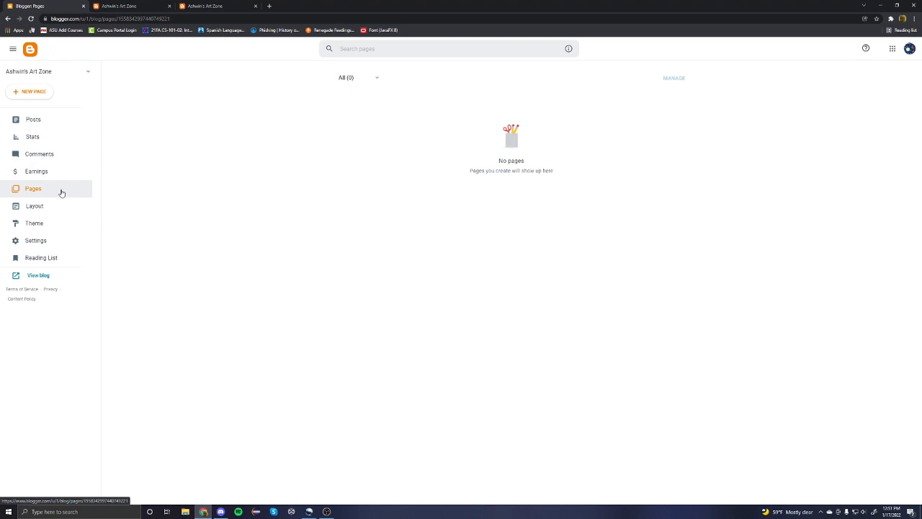
left_click(40, 95)
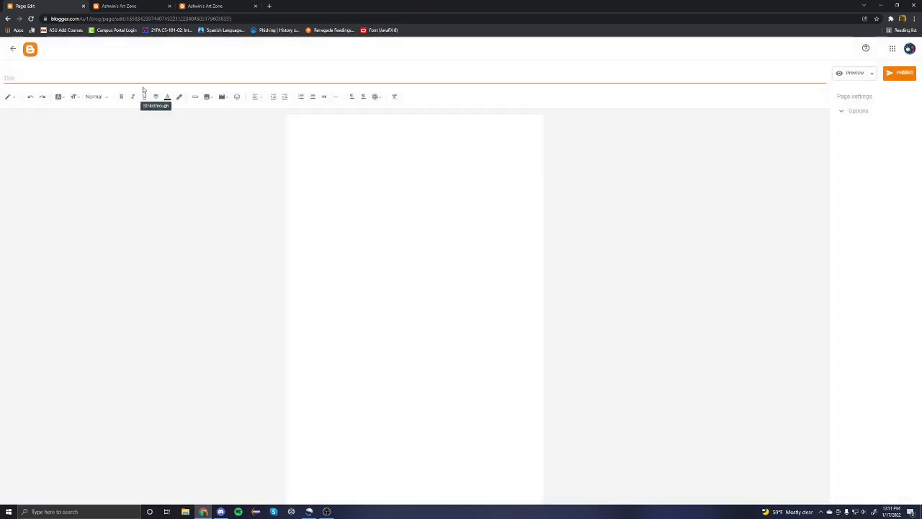
left_click(145, 79)
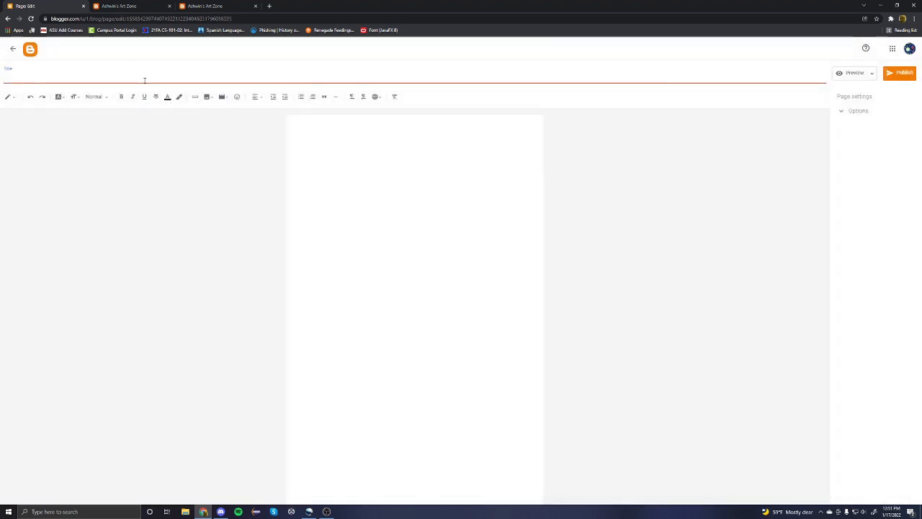
type("About Me")
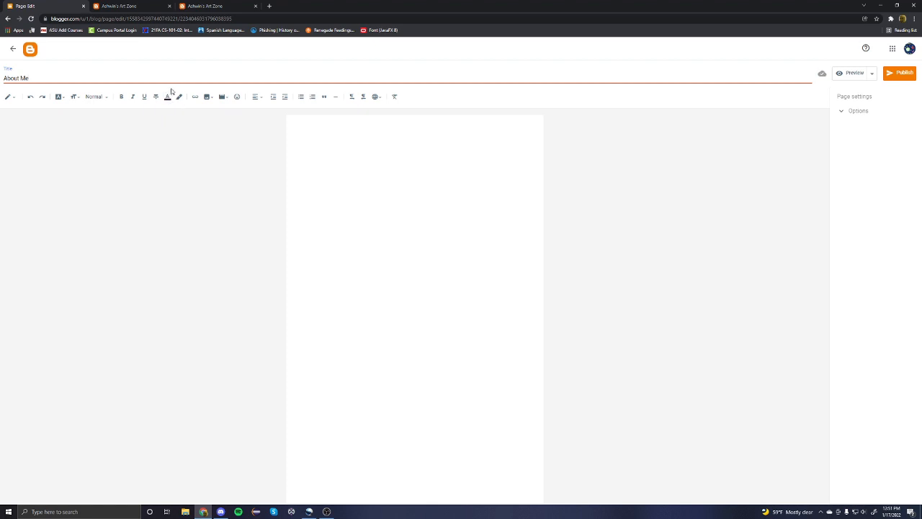
- Write the page body: author's full name, a high schooler that loves to paint, inspired to make a blog to post paintings, ending with "Enjoy!"
left_click(325, 144)
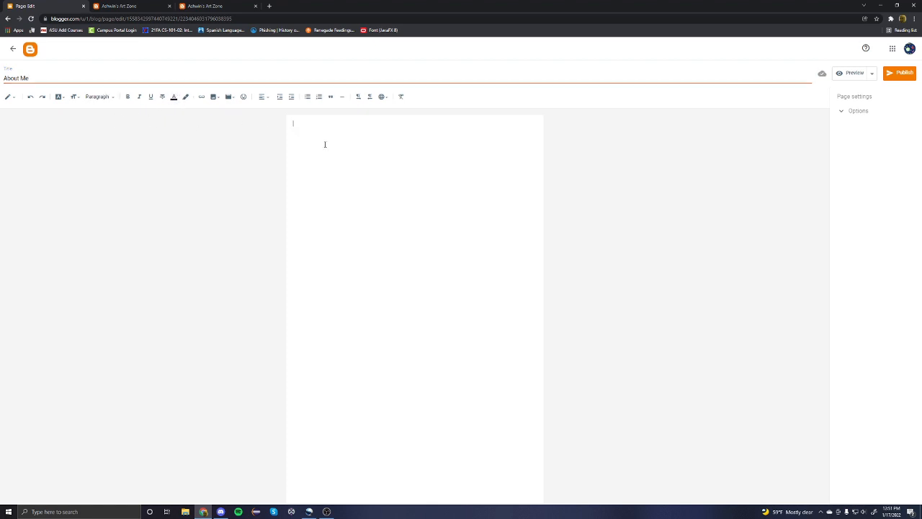
type("Hello, my name is Ashwin Vinod, and I am a high schooler that loves to pai")
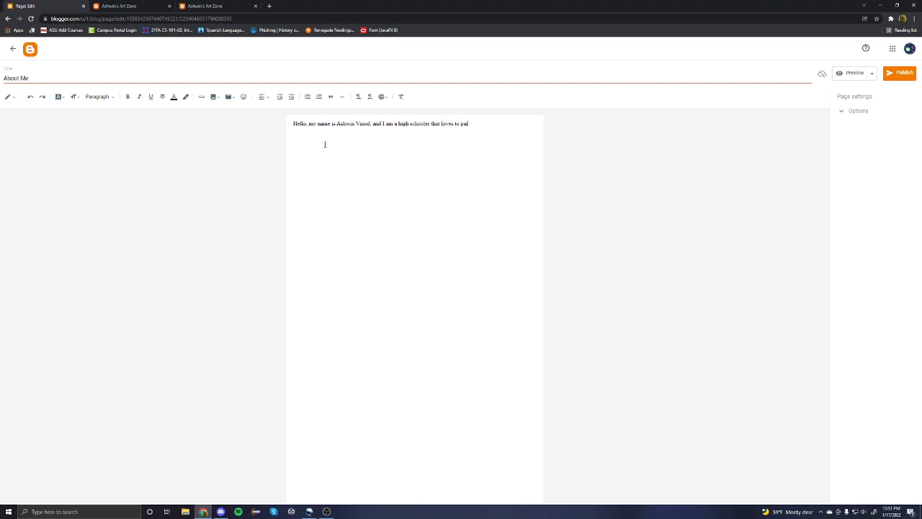
type("nt. I was inspired to make a blog")
key("BackSpace")
key("BackSpace")
key("BackSpace")
type("blog to post my")
type("hope you enjoy")
key("Return")
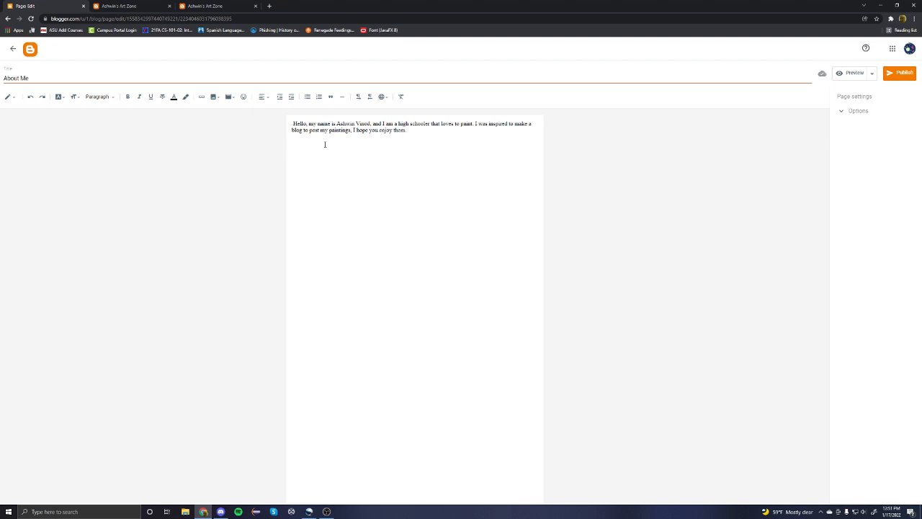
type("Enjoy!")
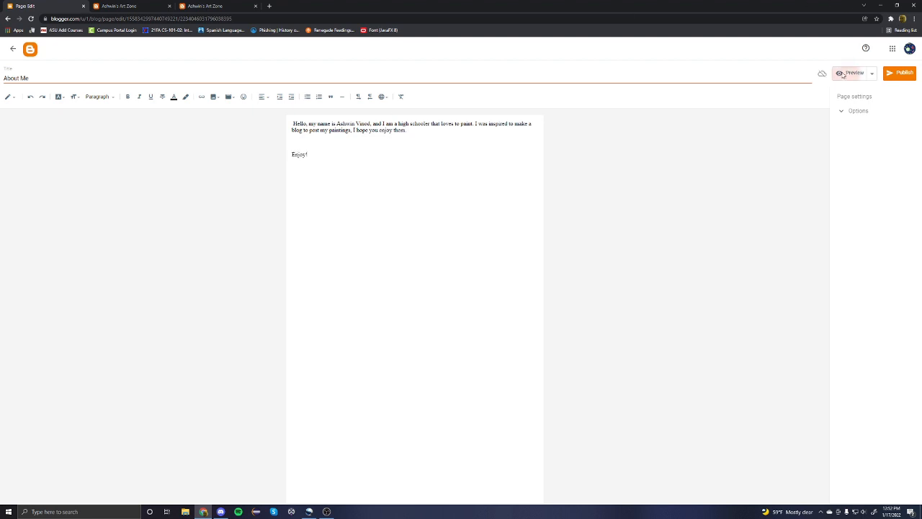
- Preview the About Me page, close the preview, and set all the body text to Large size
left_click(843, 72)
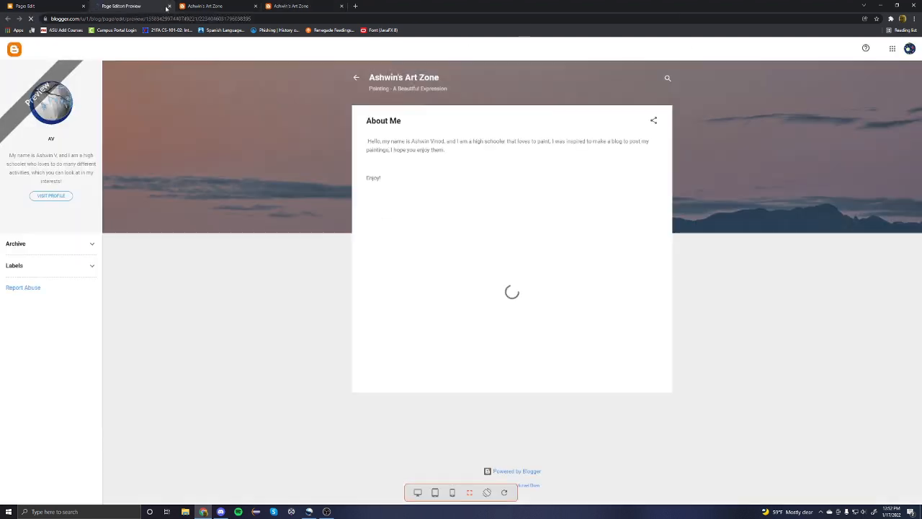
left_click(168, 7)
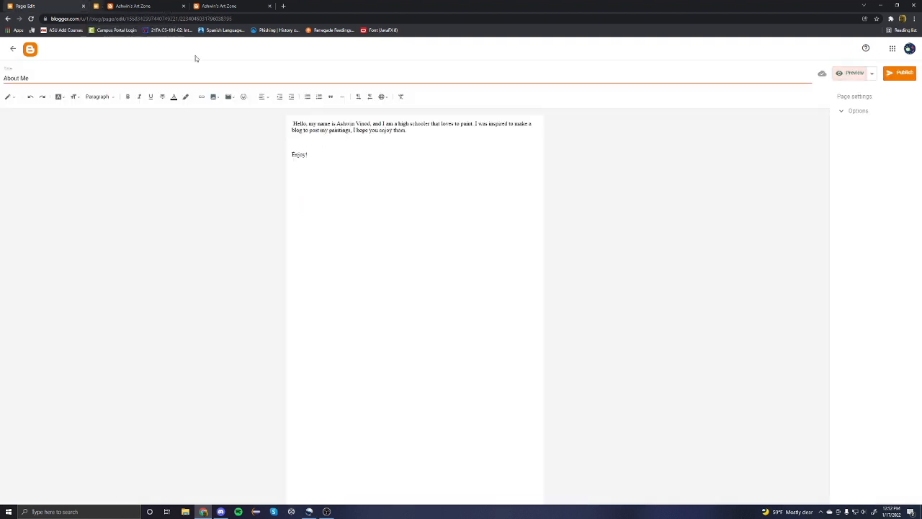
left_click_drag(407, 131, 242, 123)
left_click(317, 154)
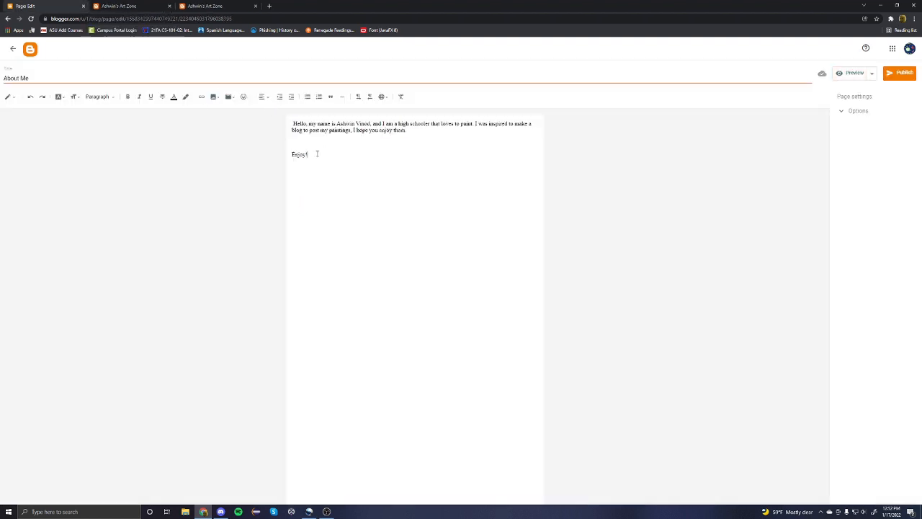
key("ctrl+a")
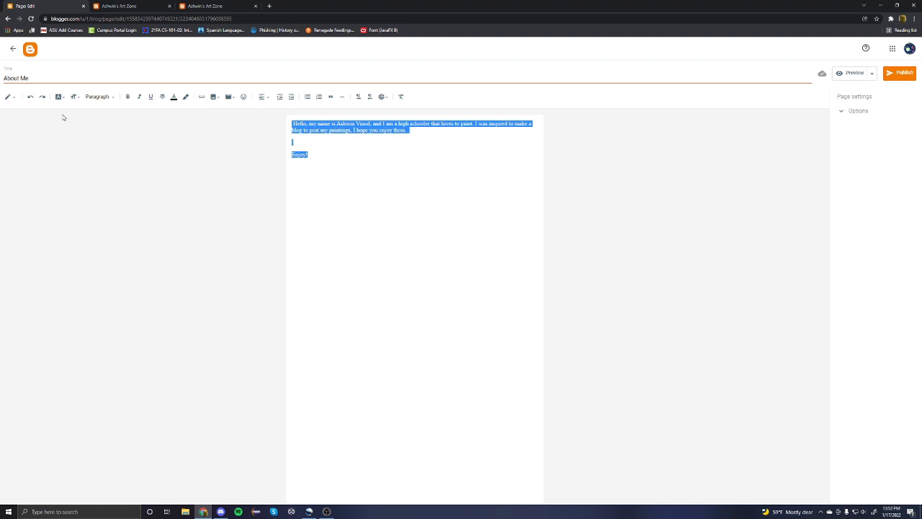
left_click(73, 99)
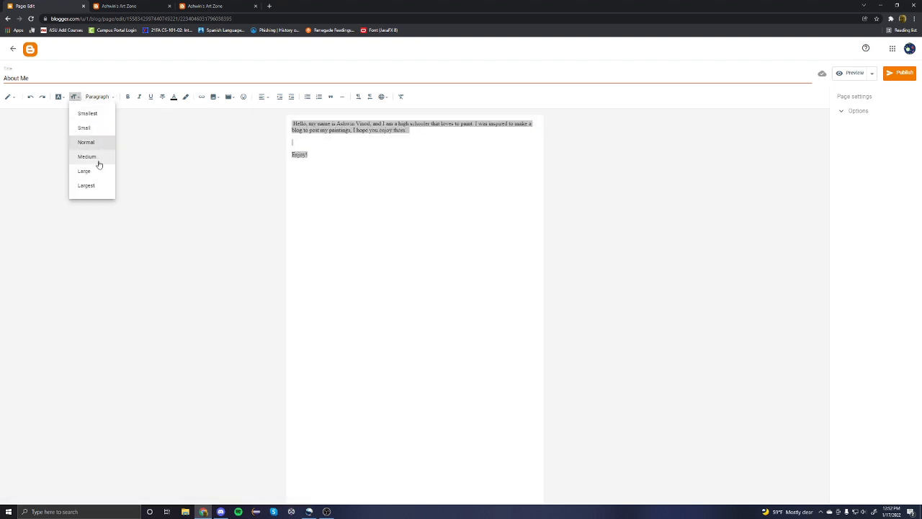
left_click(100, 174)
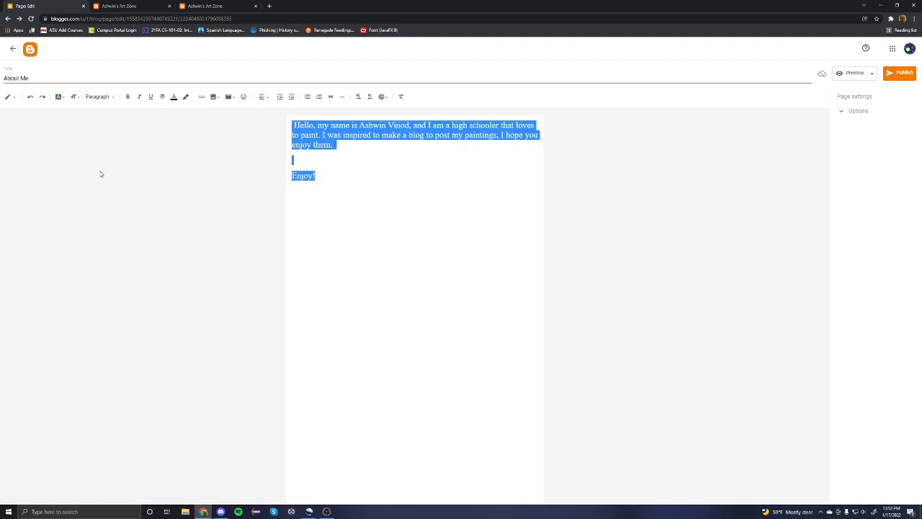
- Try Helvetica on the body text, set it in Georgia instead, and check the page in a preview
left_click(59, 97)
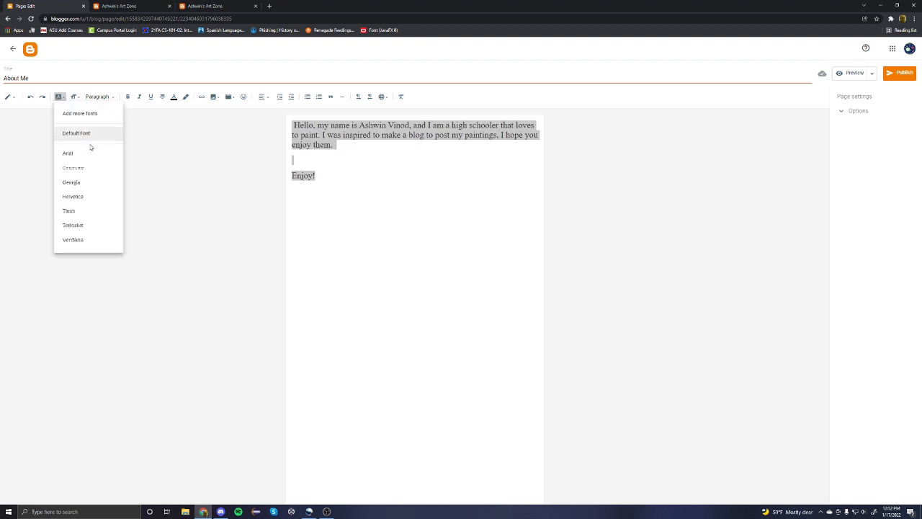
left_click(98, 198)
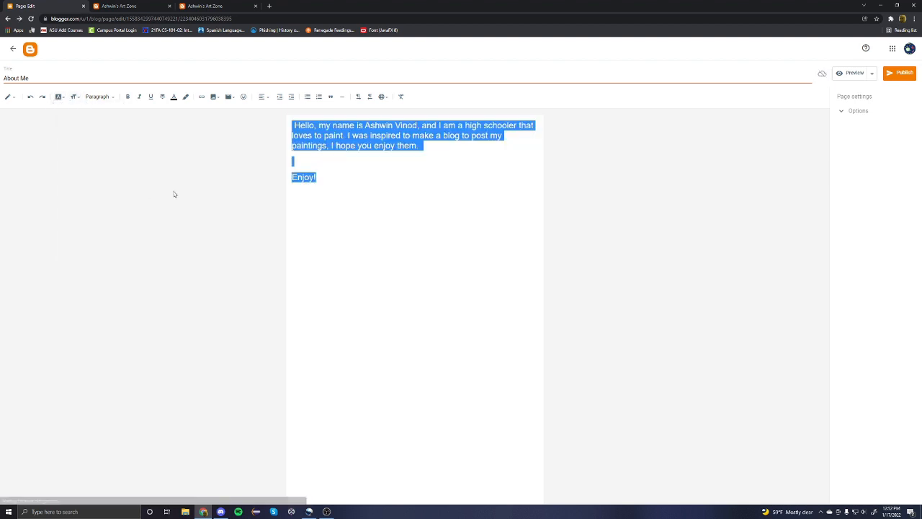
left_click(60, 97)
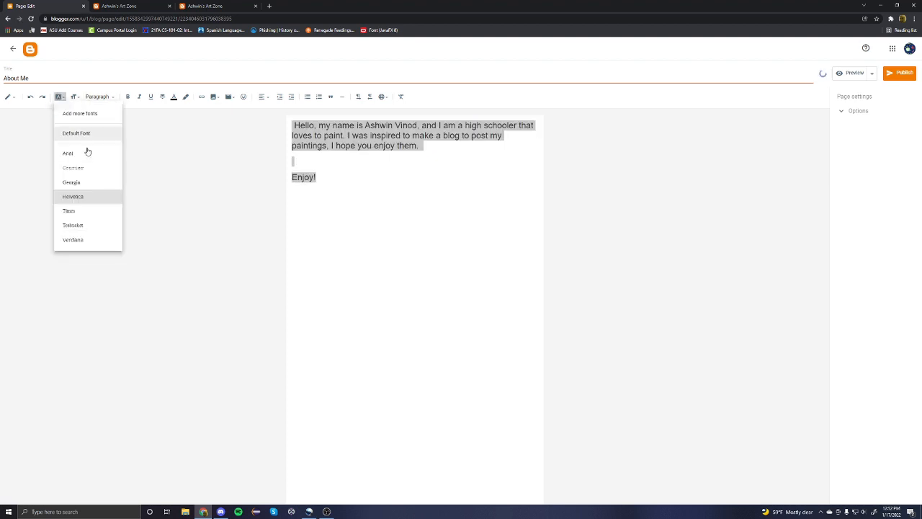
left_click(102, 187)
left_click(392, 179)
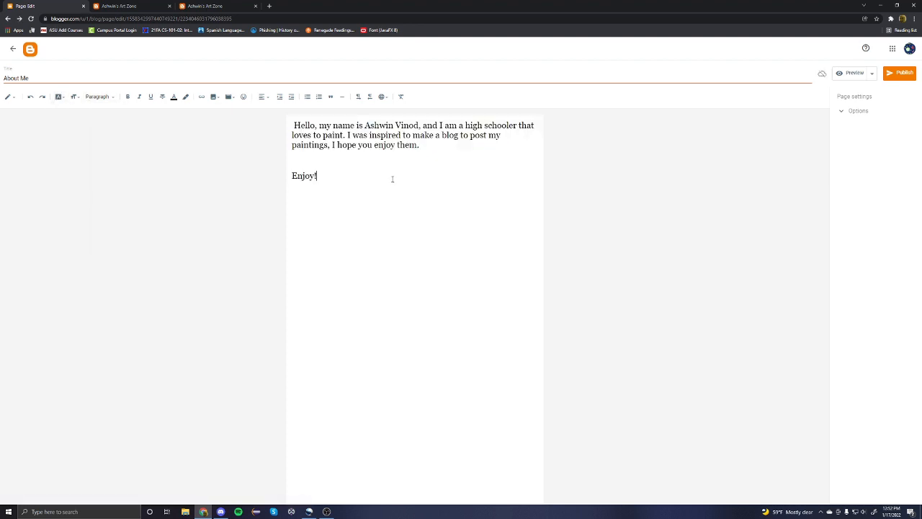
left_click(841, 77)
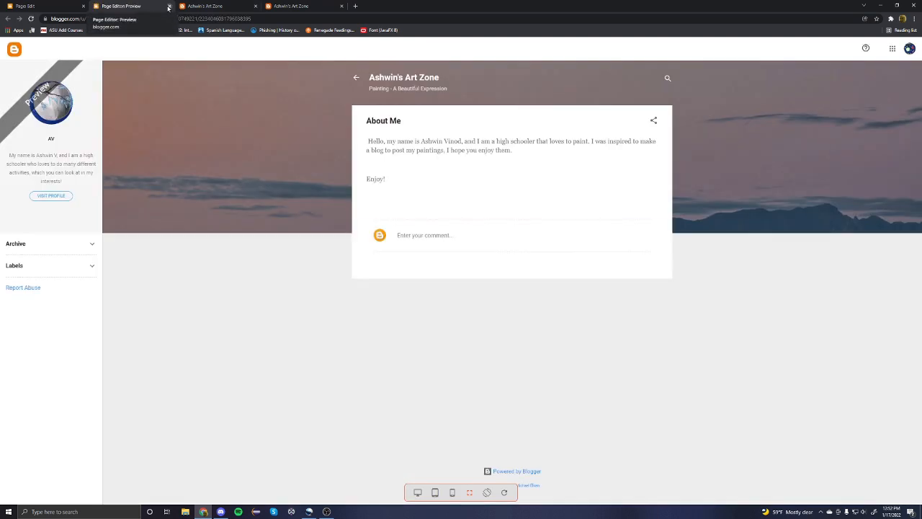
- Close the page preview and publish the About Me page to the blog
left_click(169, 7)
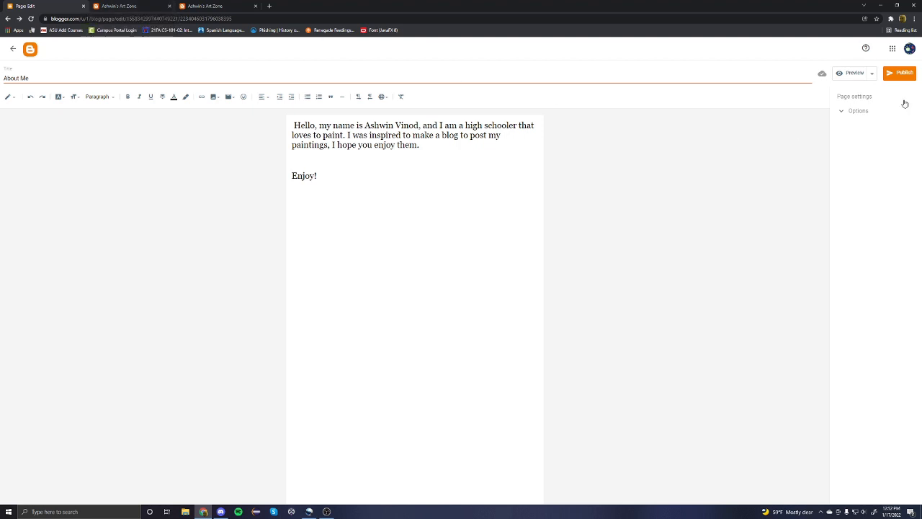
left_click(898, 73)
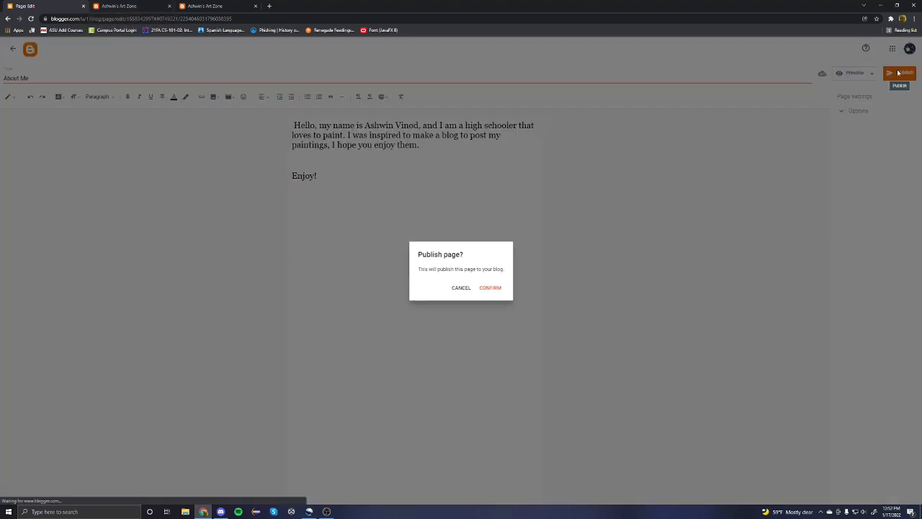
left_click(490, 286)
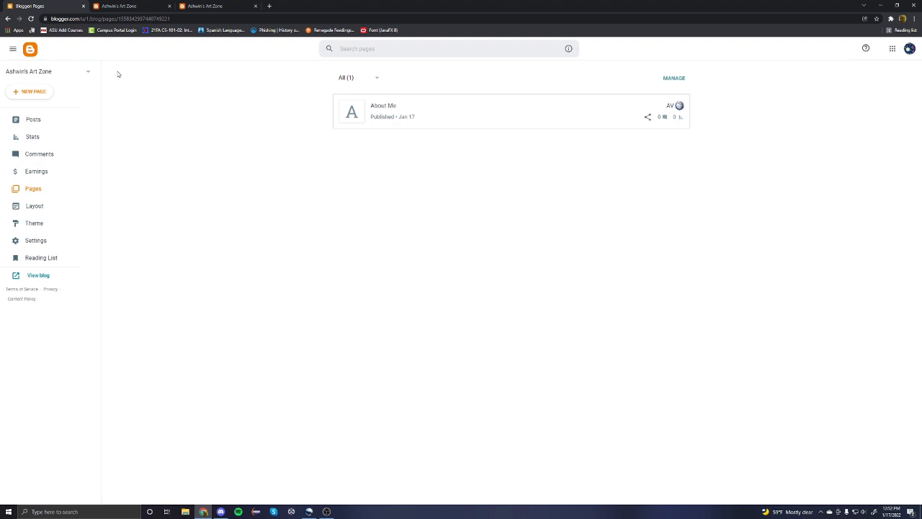
- Look through the blog's theme customizer and the gallery of available themes, from Contempo through Dynamic Views
left_click(34, 224)
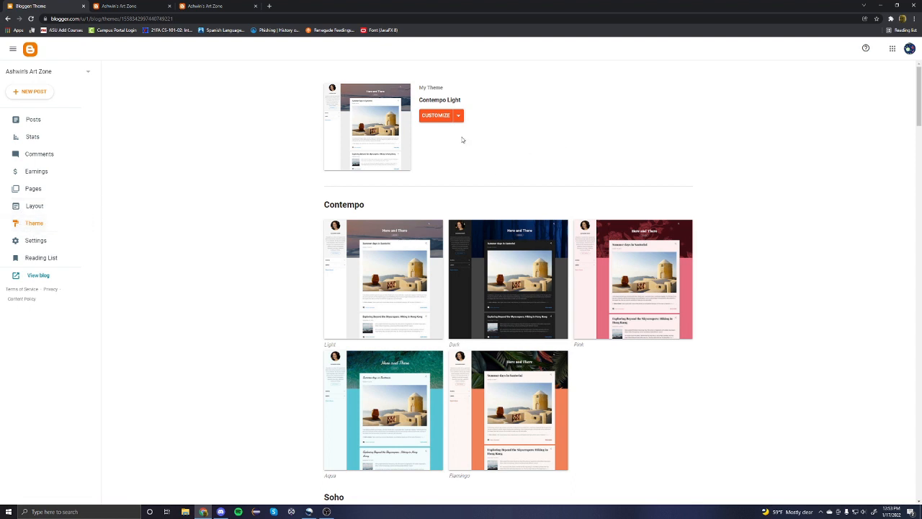
left_click(435, 119)
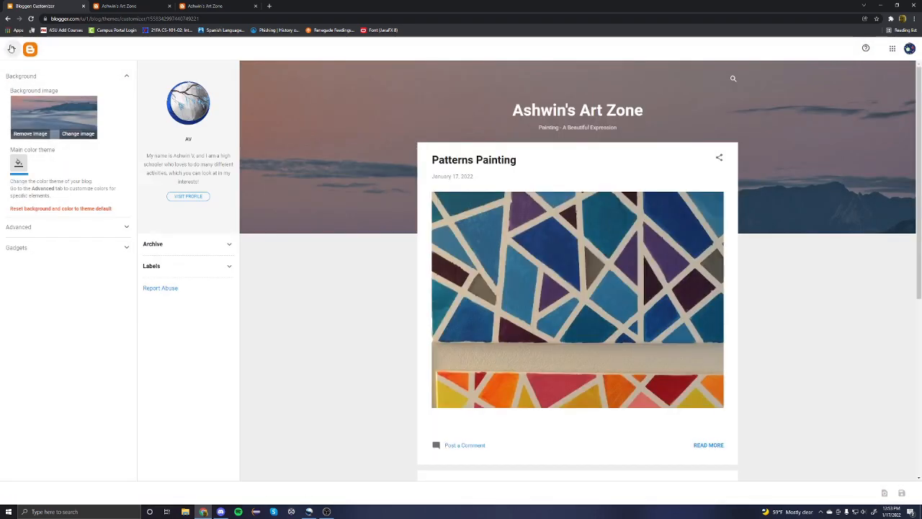
left_click(12, 49)
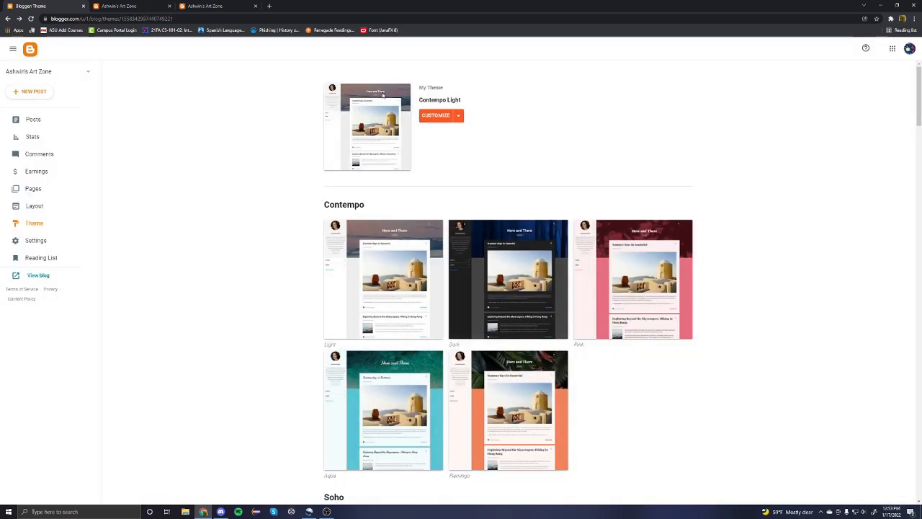
scroll(492, 236, "down", 5)
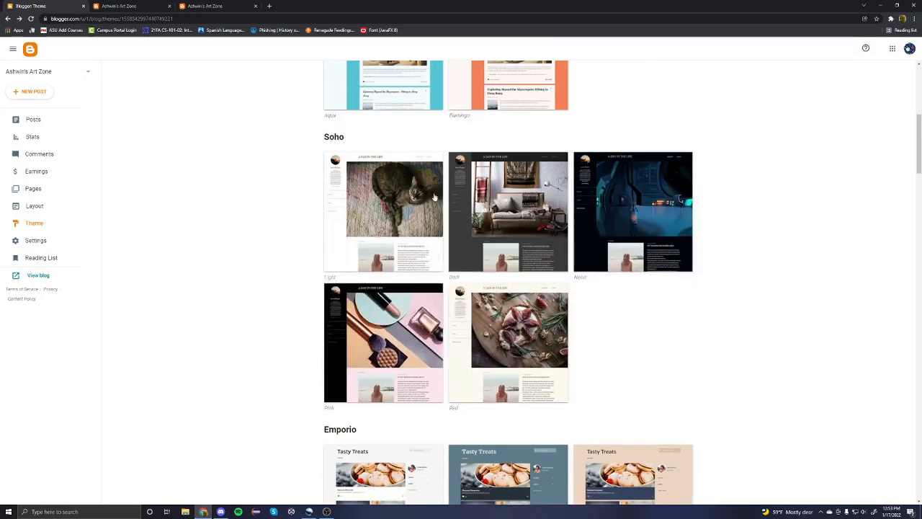
scroll(348, 142, "up", 4)
double_click(348, 142)
scroll(348, 144, "down", 3)
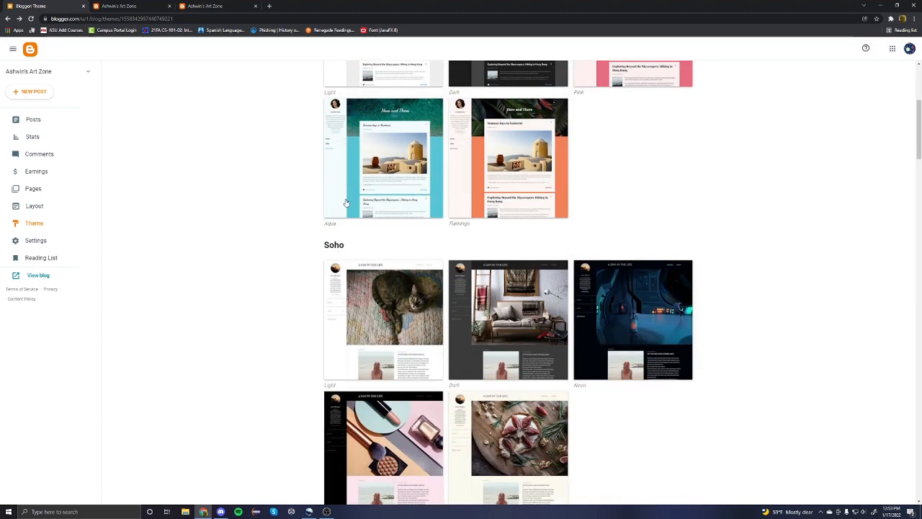
double_click(335, 247)
scroll(335, 251, "down", 3)
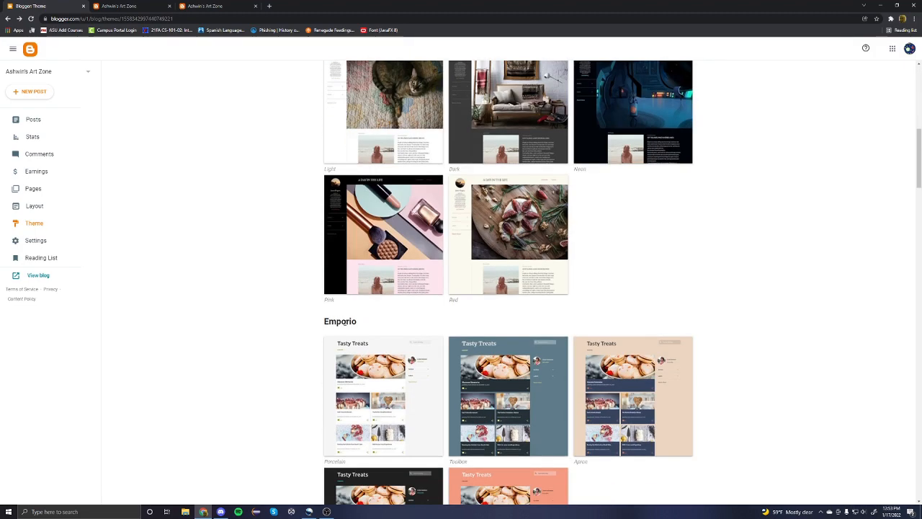
scroll(361, 310, "down", 6)
scroll(396, 267, "down", 4)
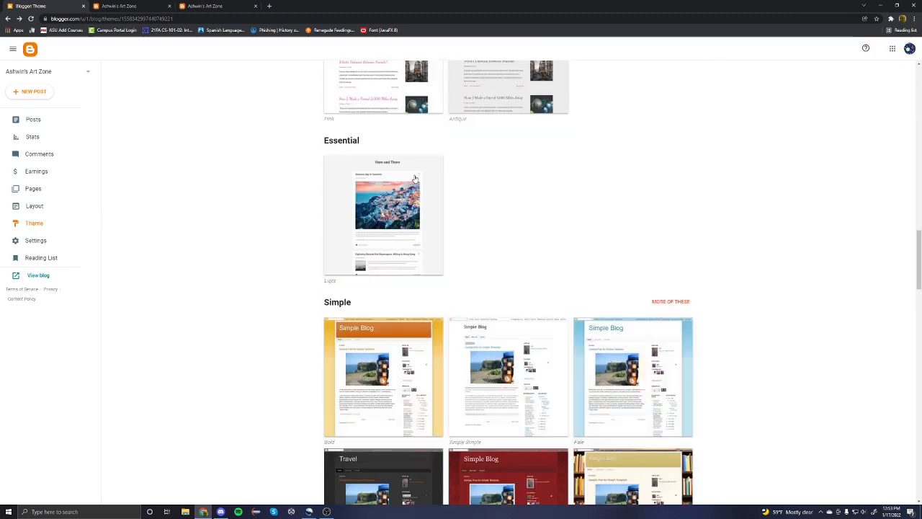
scroll(400, 231, "up", 4)
scroll(404, 193, "down", 2)
scroll(407, 292, "down", 5)
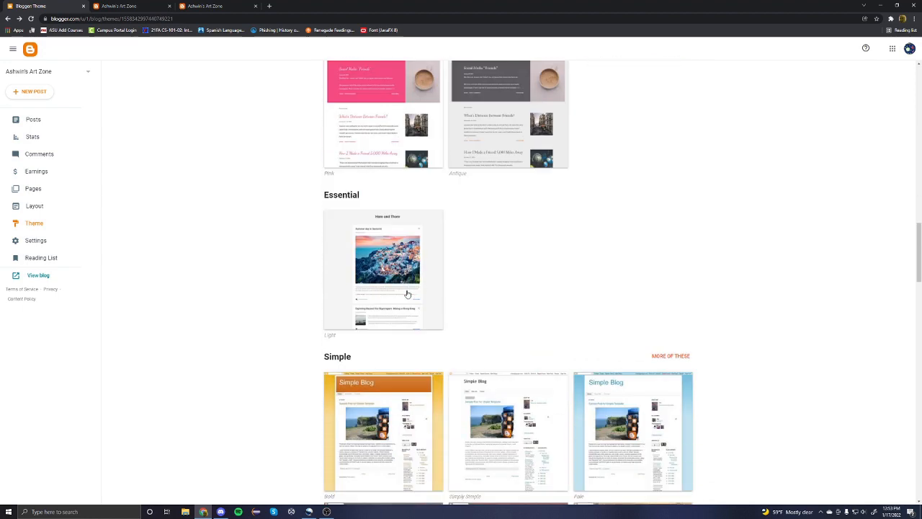
scroll(407, 295, "down", 2)
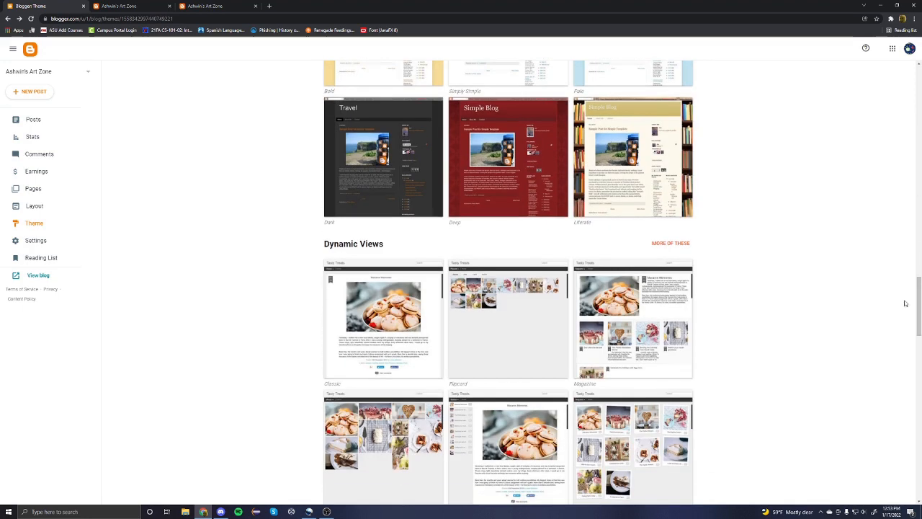
left_click_drag(916, 303, 918, 88)
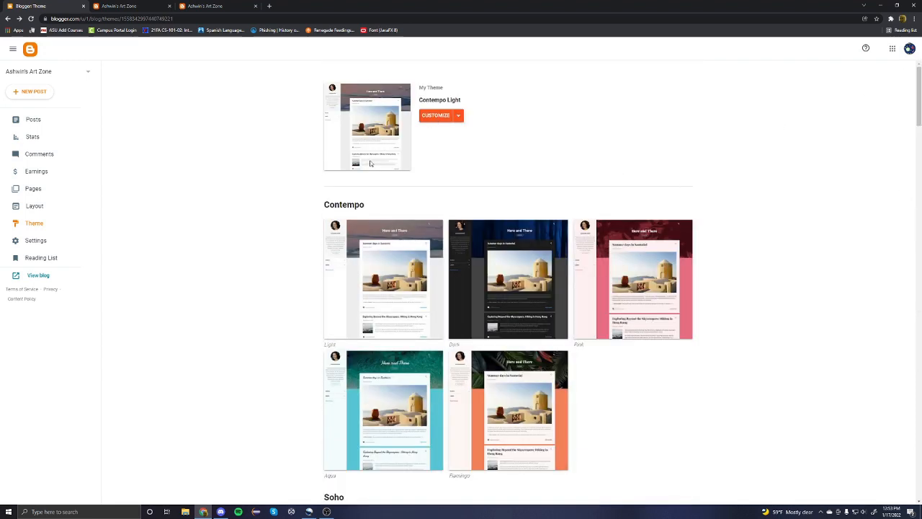
- Open the customizer for the Contempo Light theme and remove its background image
double_click(436, 101)
left_click(435, 103)
left_click(435, 117)
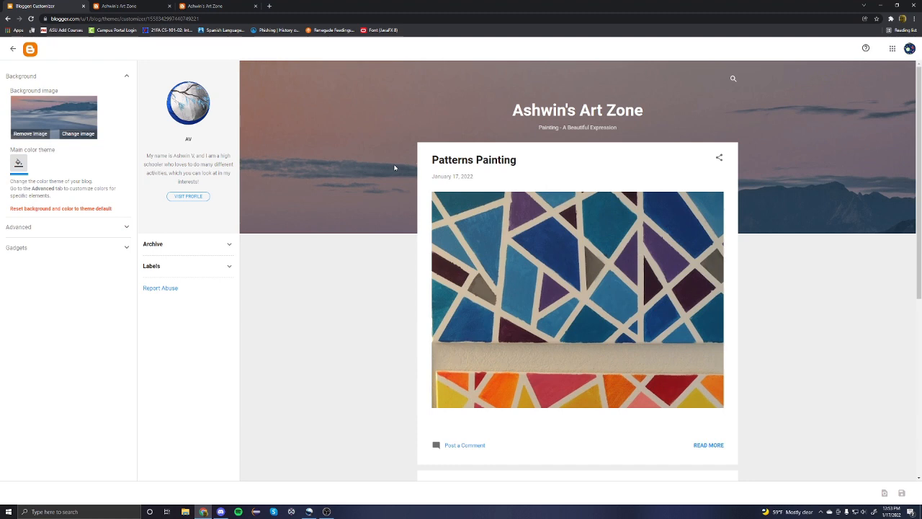
left_click(35, 135)
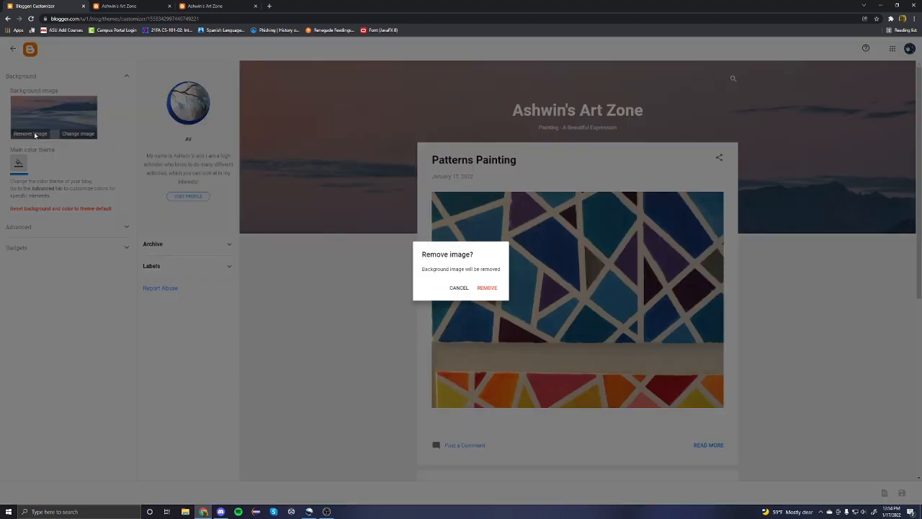
left_click(481, 286)
- Examine the Abstract background images and compare the looks of the two open blog sites
left_click(63, 125)
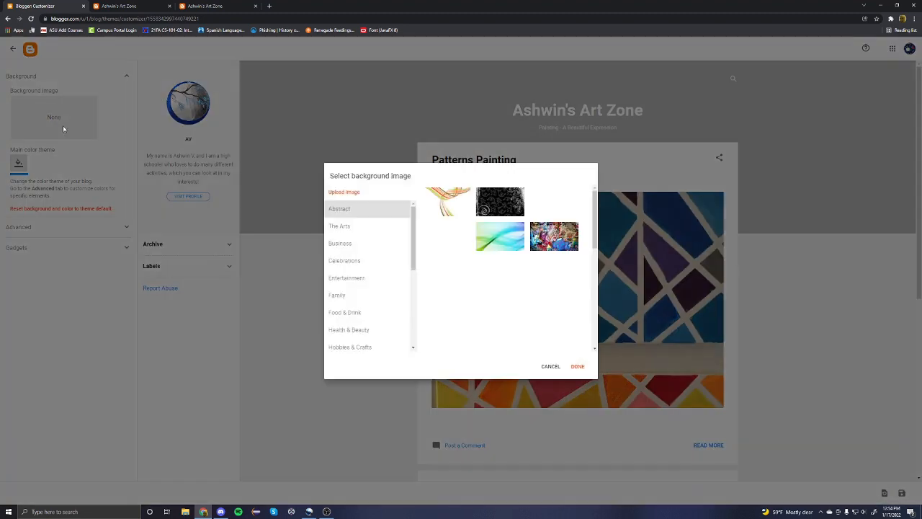
scroll(454, 242, "down", 5)
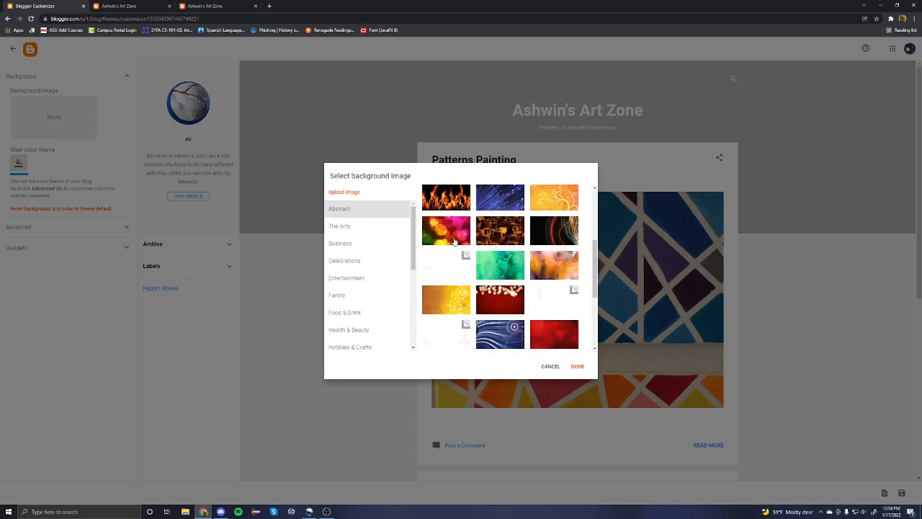
left_click(119, 6)
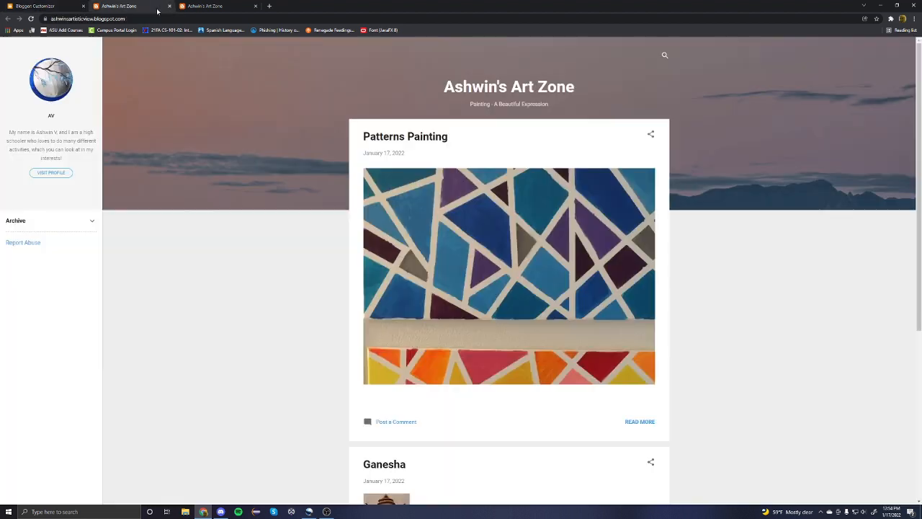
left_click(207, 6)
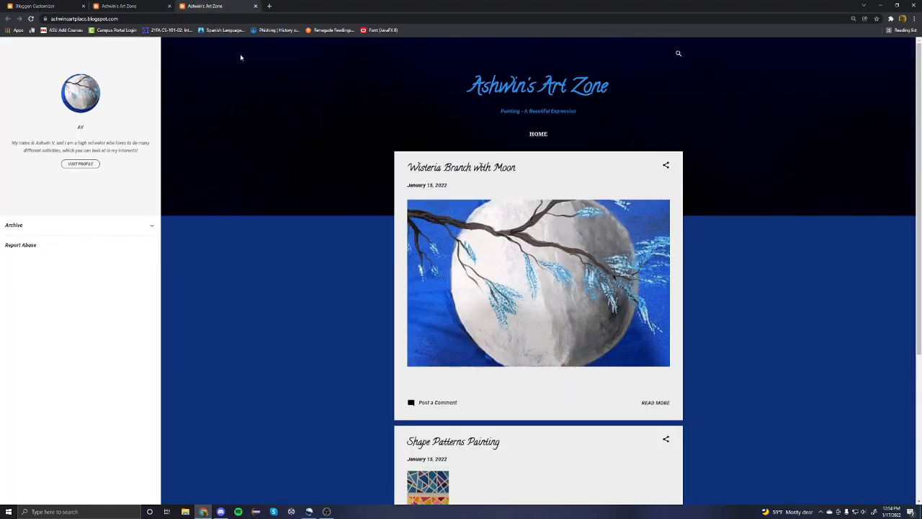
left_click(34, 5)
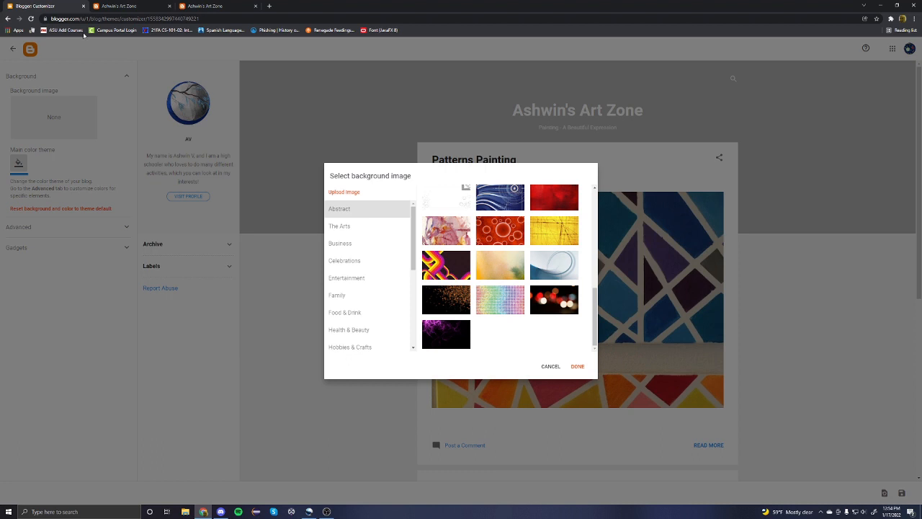
- Set the dark blue mottled image from the Textures category as the blog's background image
left_click(367, 279)
scroll(365, 296, "down", 5)
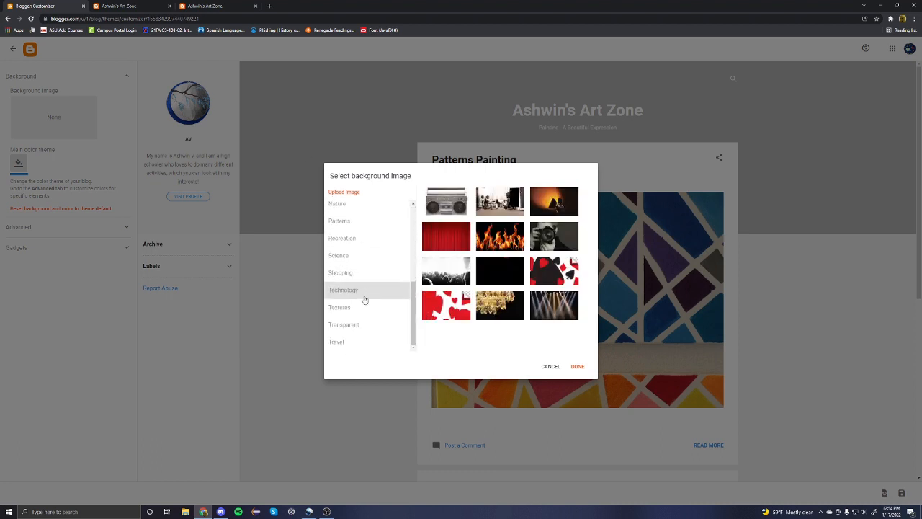
left_click(360, 308)
scroll(468, 307, "down", 1)
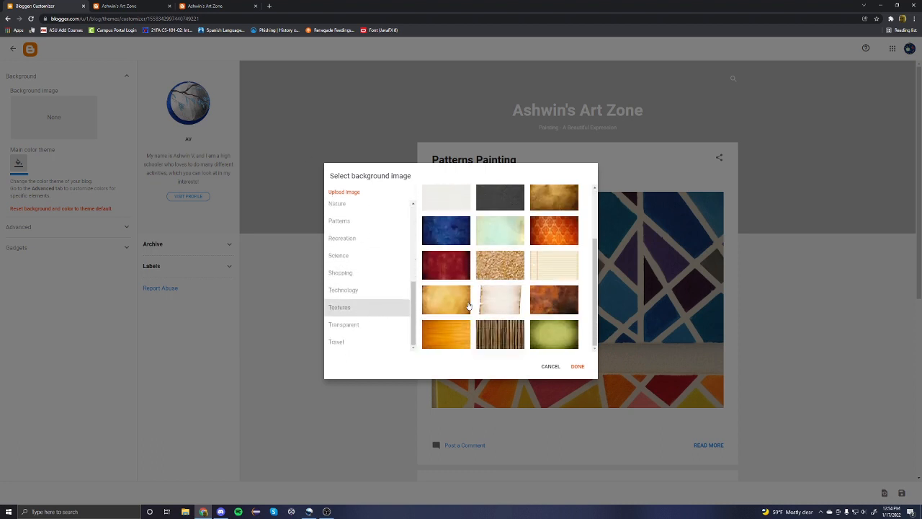
left_click(439, 227)
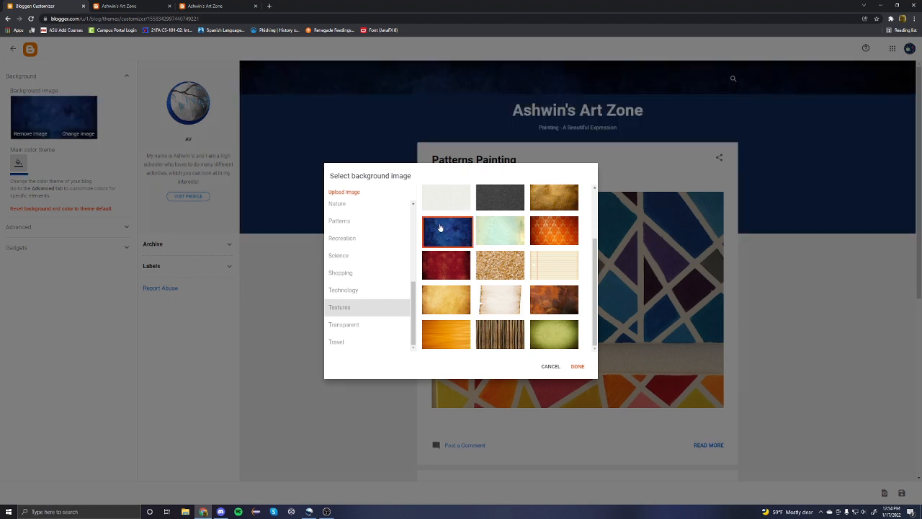
left_click(448, 263)
left_click(449, 241)
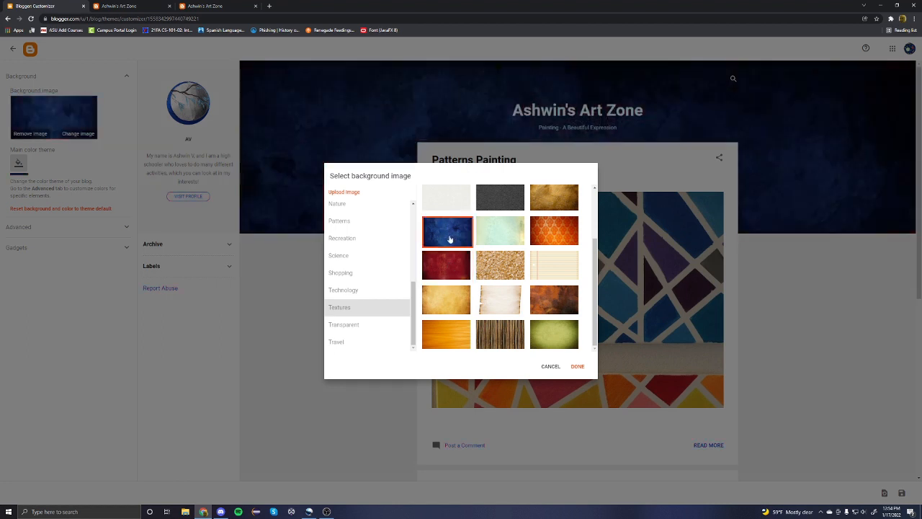
left_click(582, 369)
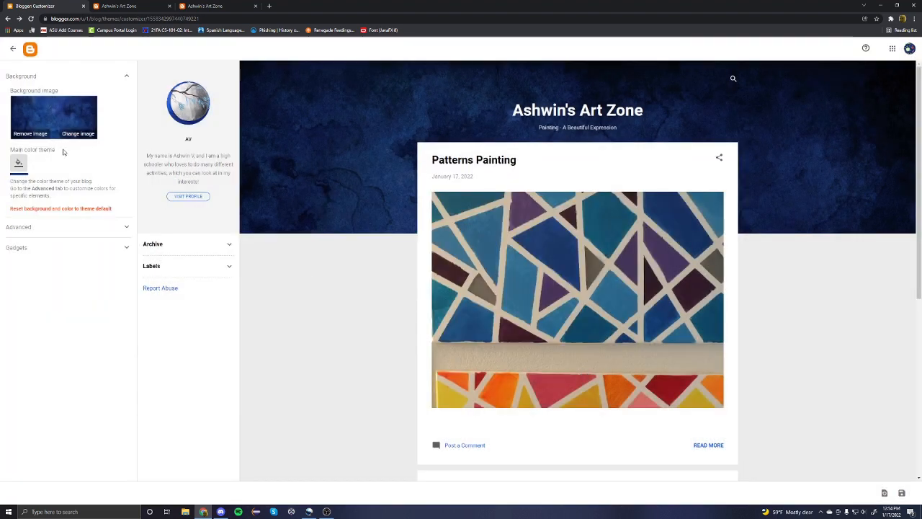
- Examine the blog preview, the advanced Page Text settings and the main color theme choices
scroll(308, 134, "down", 1)
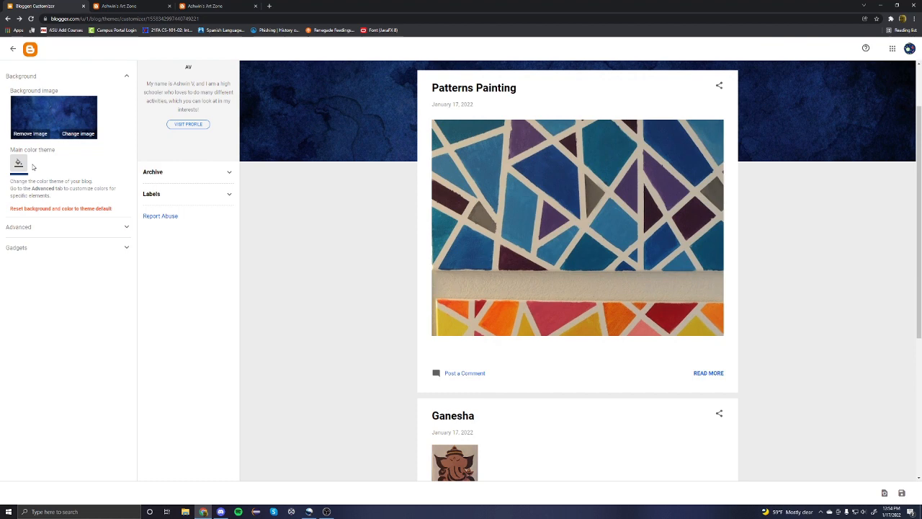
left_click(108, 227)
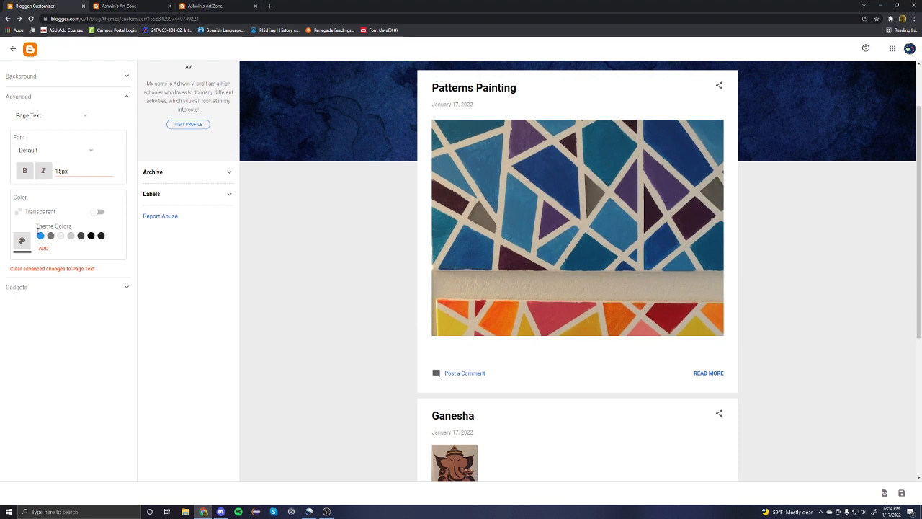
triple_click(52, 224)
left_click(54, 224)
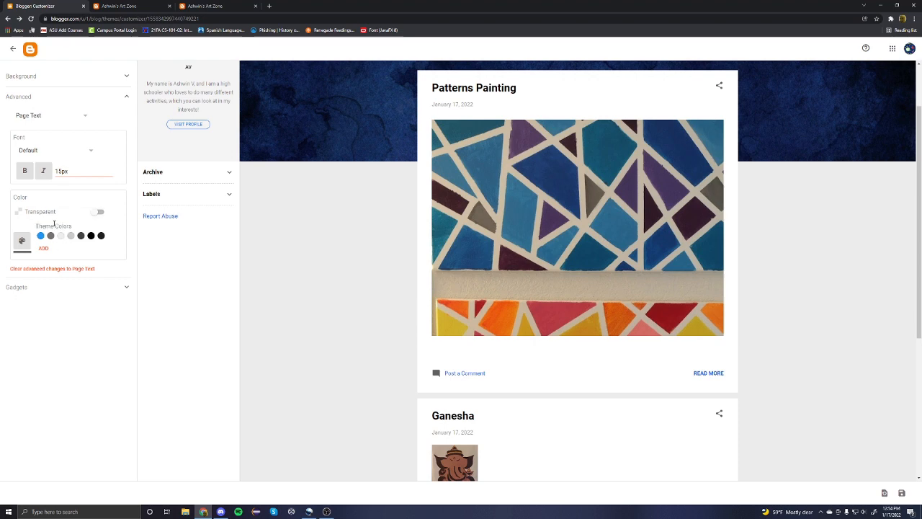
left_click(108, 100)
left_click(80, 78)
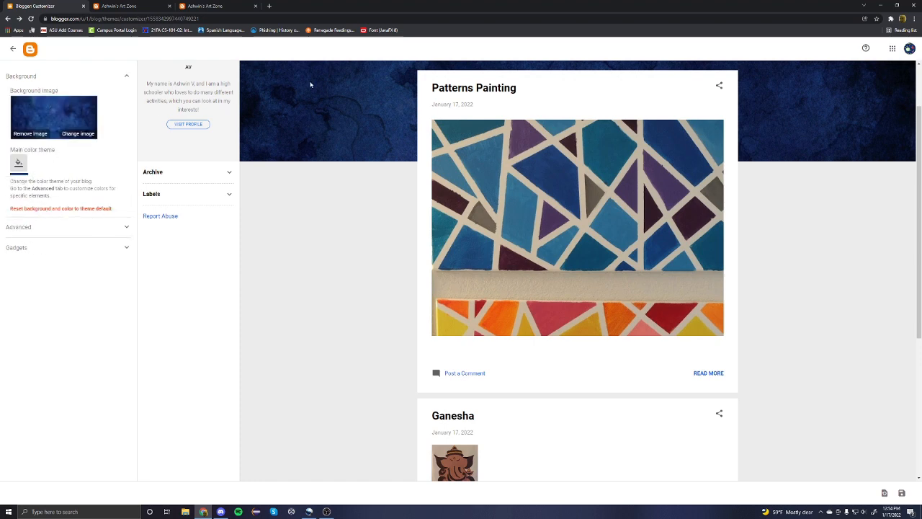
scroll(439, 198, "up", 2)
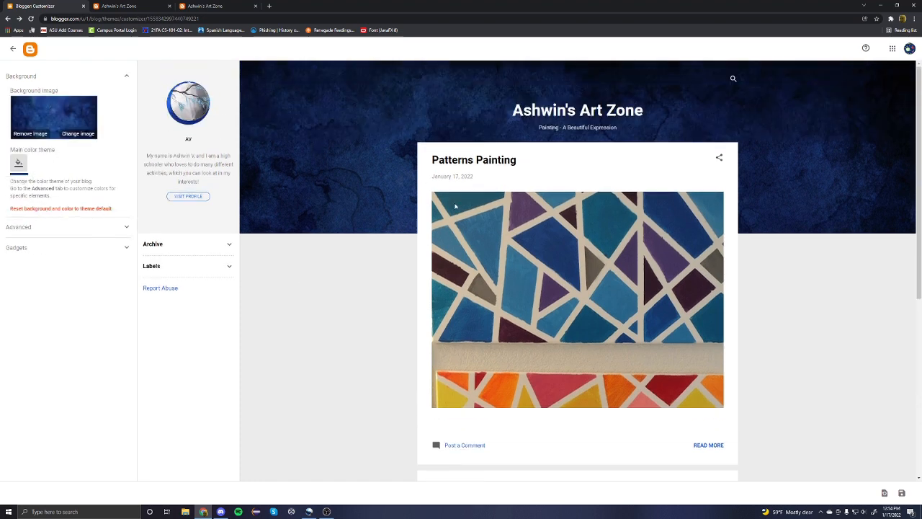
left_click(18, 163)
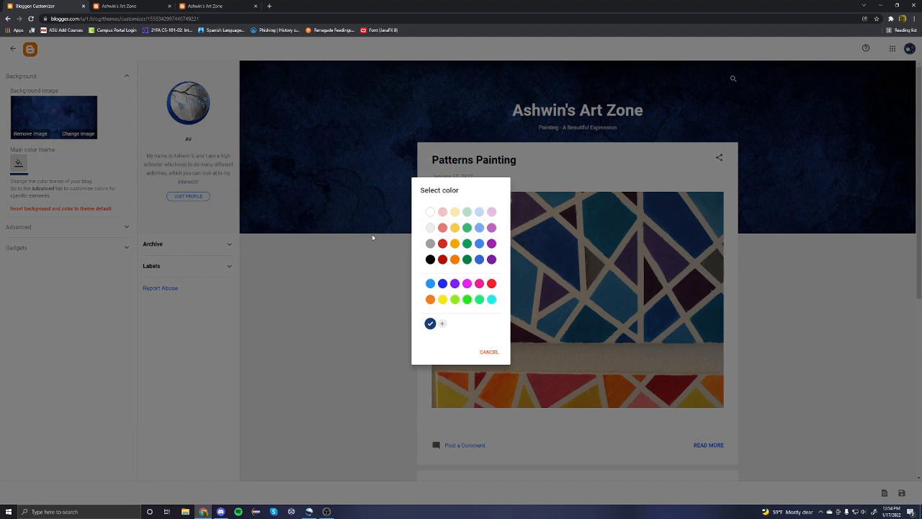
left_click(373, 238)
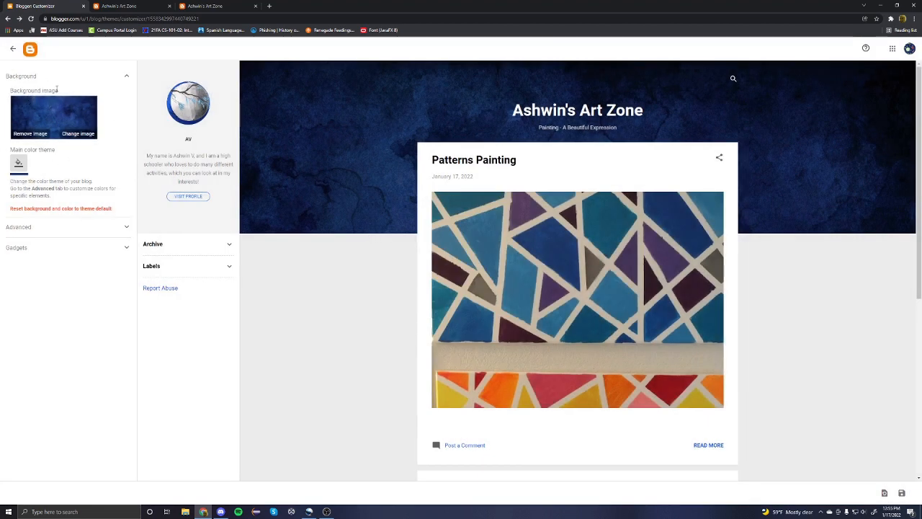
- Review the advanced element list, keep Page Text selected and set its font size to 16px
left_click(36, 76)
left_click(48, 96)
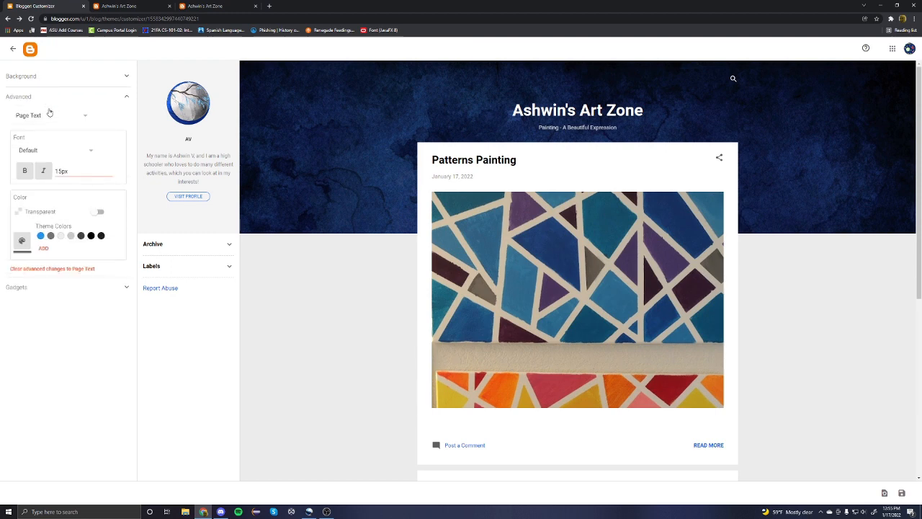
left_click(49, 113)
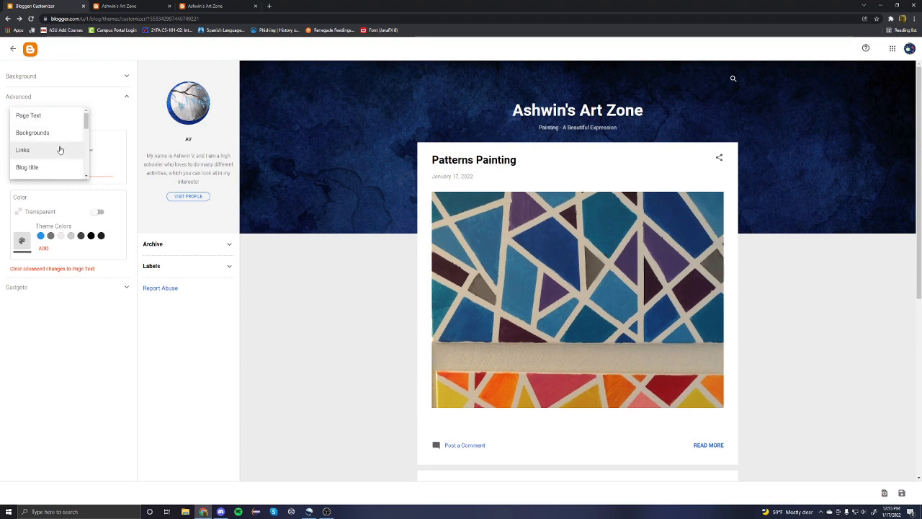
scroll(54, 154, "down", 1)
scroll(54, 151, "down", 5)
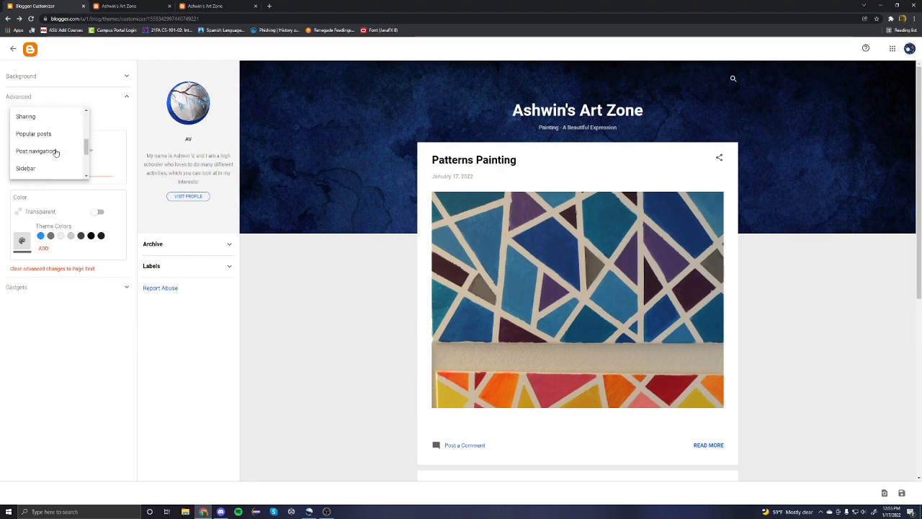
scroll(54, 147, "up", 6)
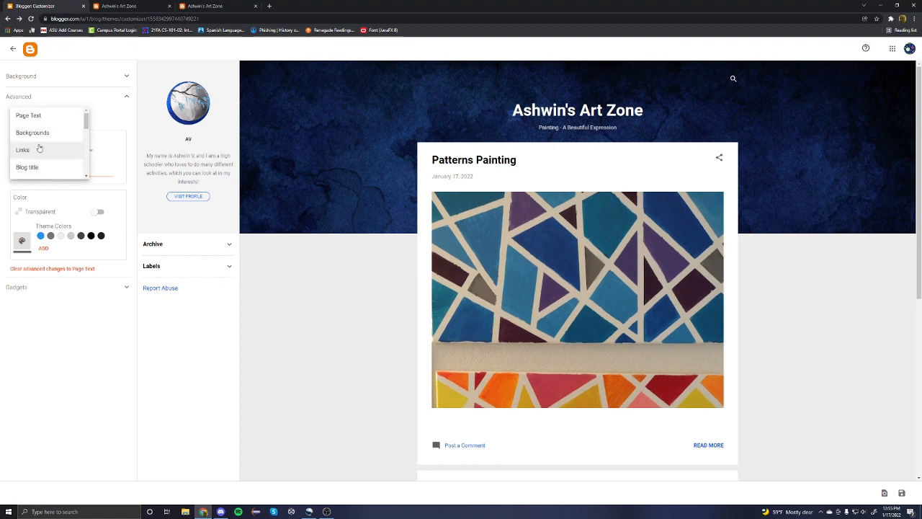
left_click(51, 121)
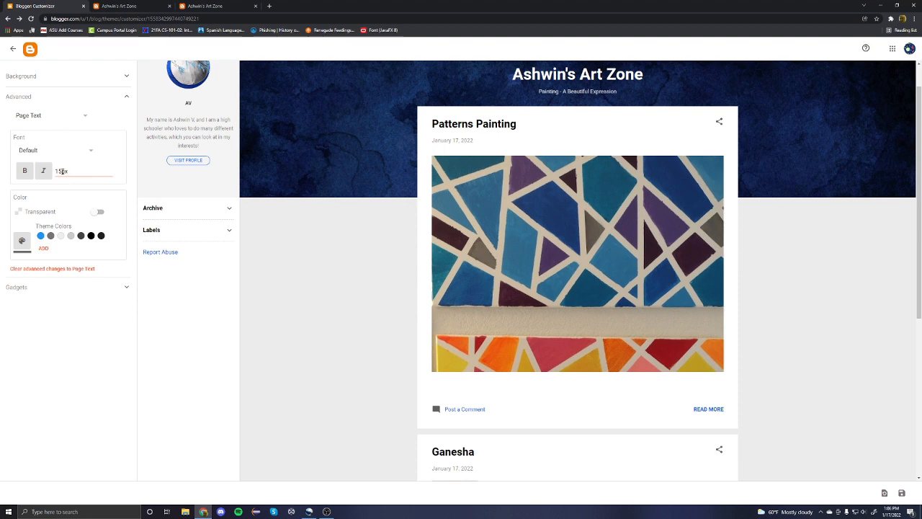
left_click_drag(63, 171, 36, 172)
type("6")
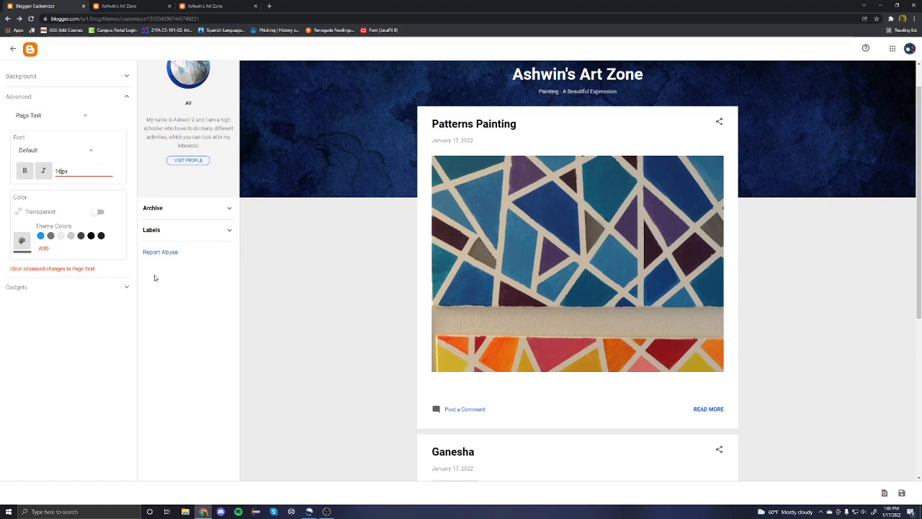
scroll(497, 151, "up", 1)
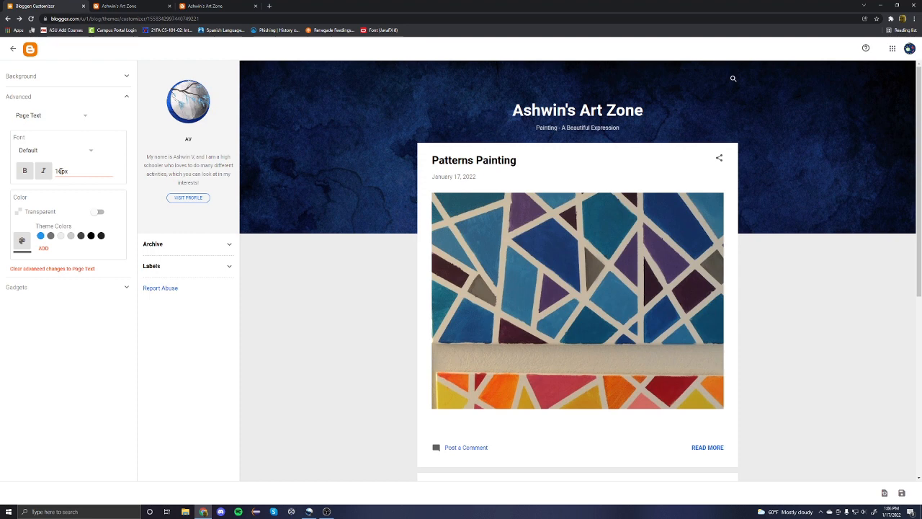
- Make the Page Text font both bold and italic
left_click(25, 171)
left_click(42, 171)
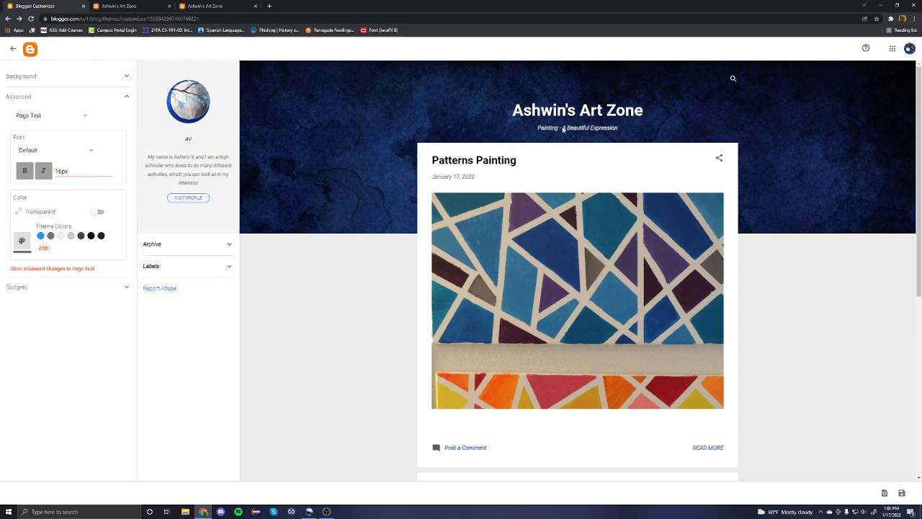
left_click(44, 172)
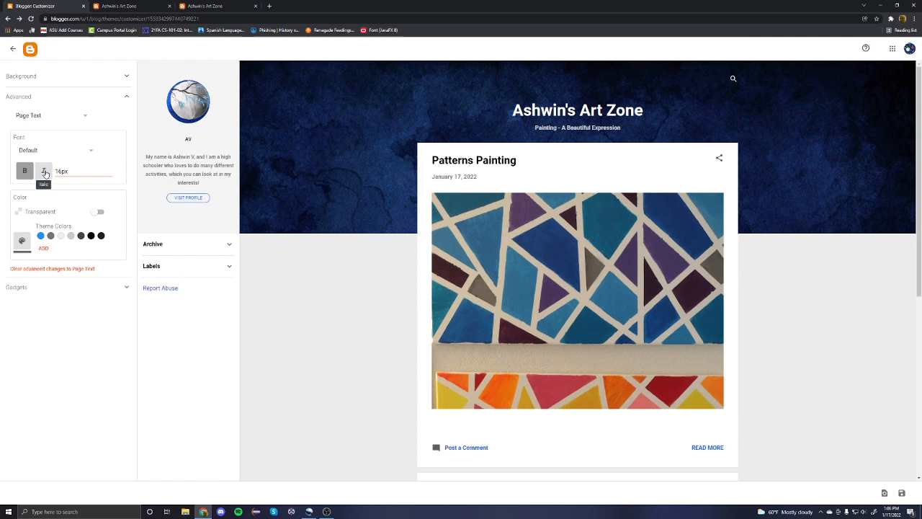
left_click(45, 173)
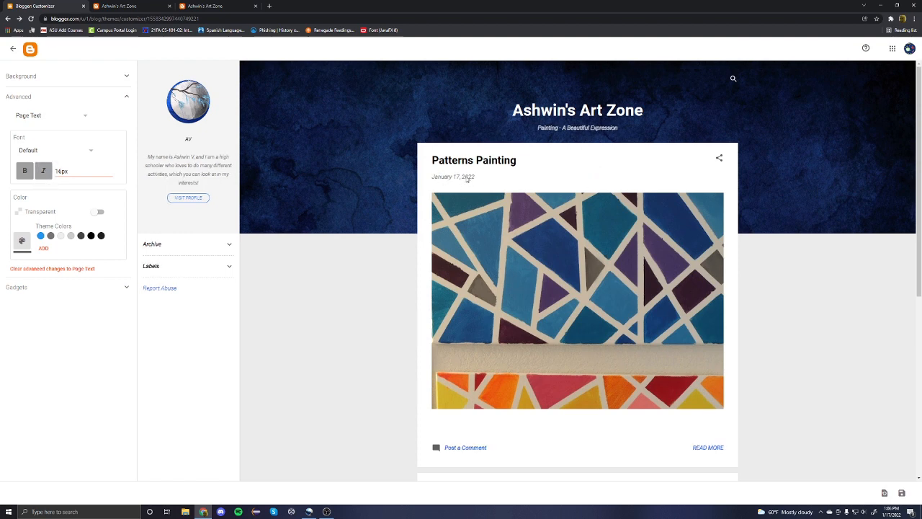
- Switch the advanced settings to Backgrounds, try the maximum and minimum background heights, and set the height to 532 px
left_click(46, 118)
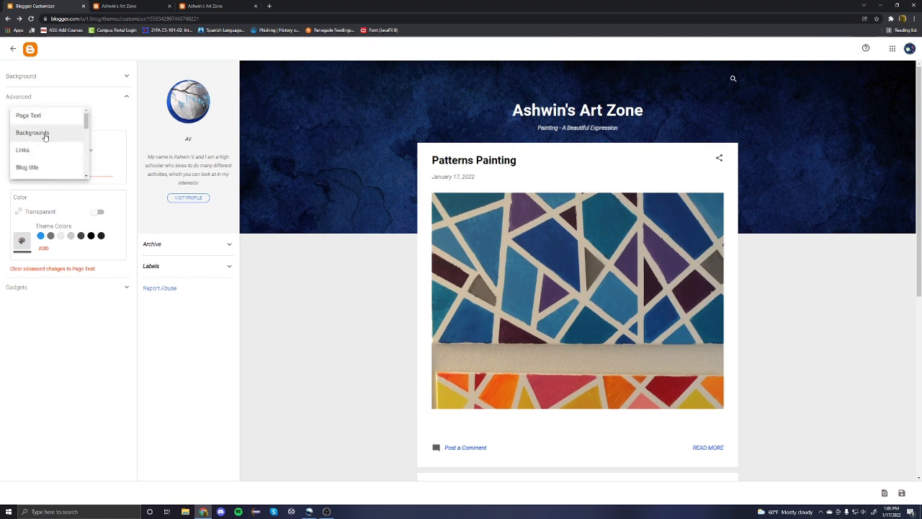
left_click(45, 134)
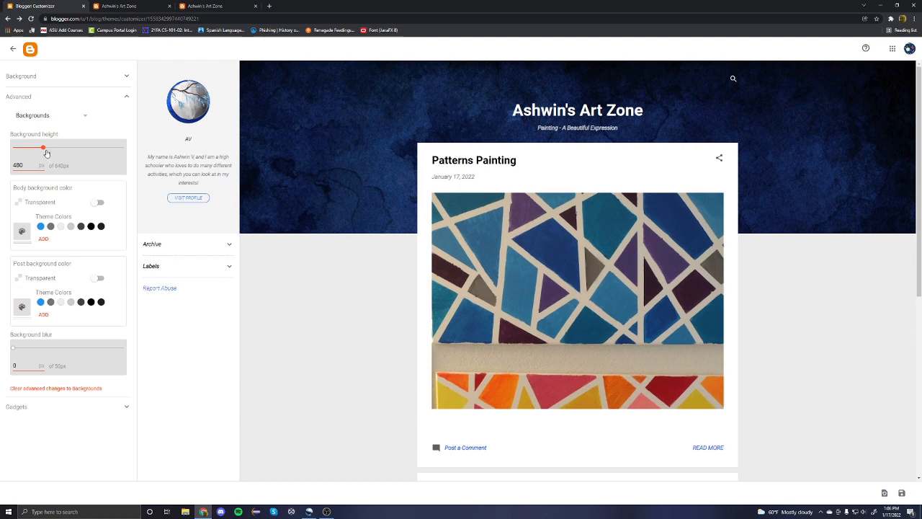
left_click_drag(44, 148, 126, 148)
scroll(177, 141, "down", 2)
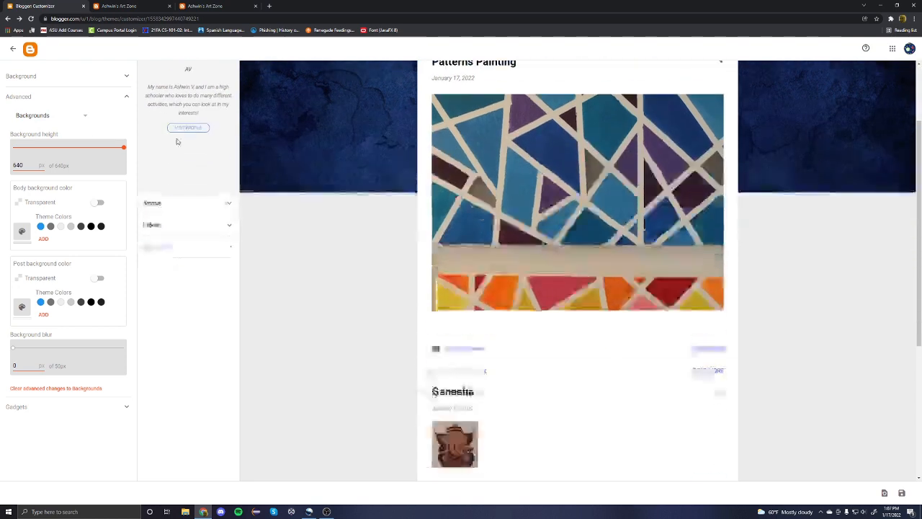
left_click_drag(62, 149, 12, 148)
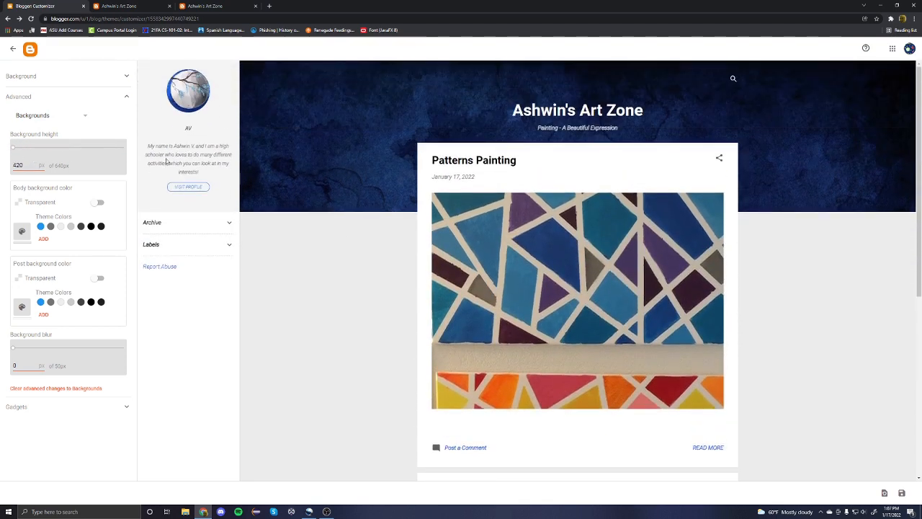
left_click_drag(73, 158, 155, 155)
left_click_drag(177, 263, 126, 190)
left_click_drag(123, 148, 70, 151)
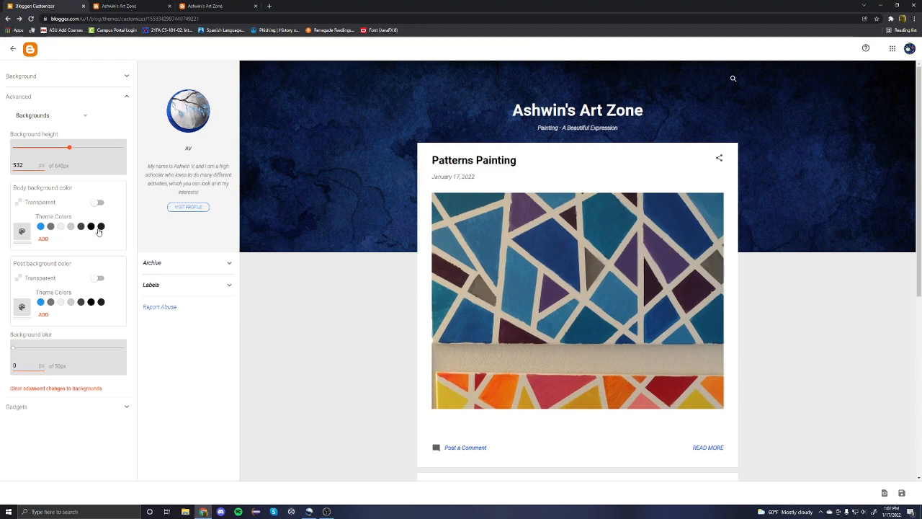
- Try the near-black, blue, dark gray and light gray theme colors as the body background color
left_click(101, 226)
scroll(338, 164, "down", 3)
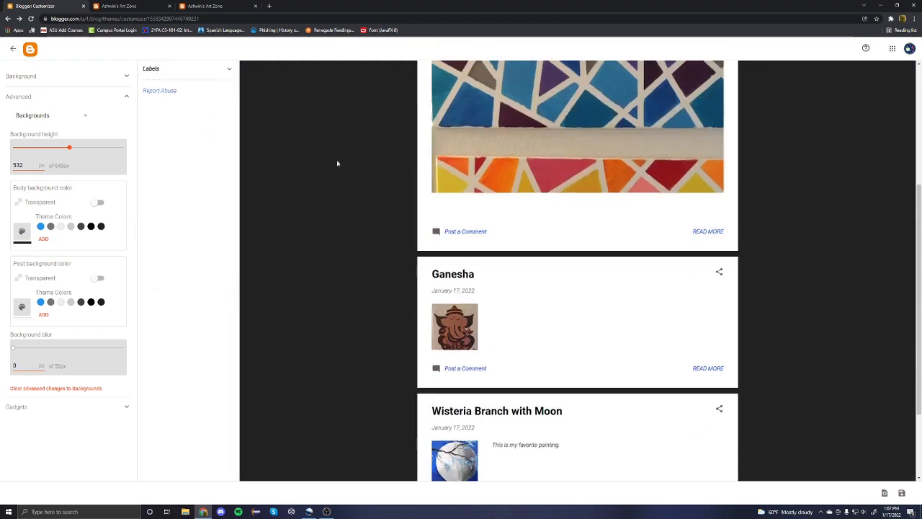
scroll(337, 164, "up", 3)
left_click(40, 226)
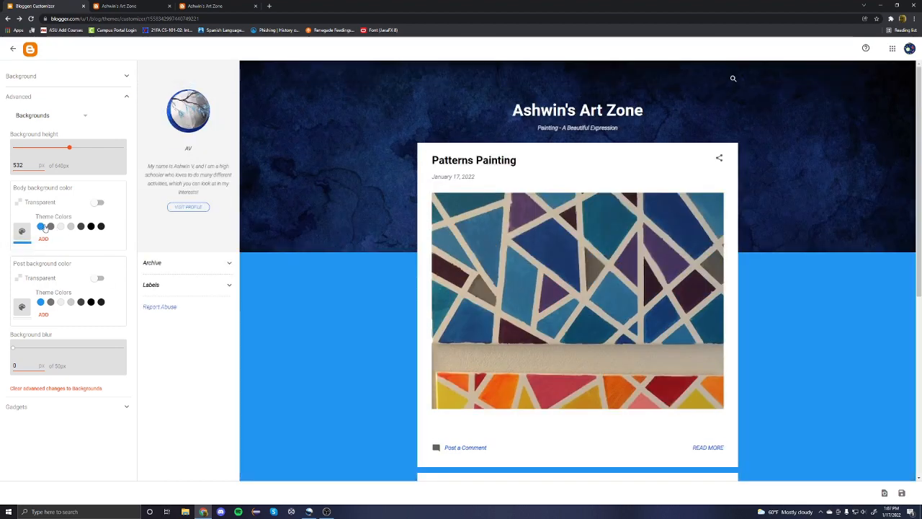
left_click(51, 227)
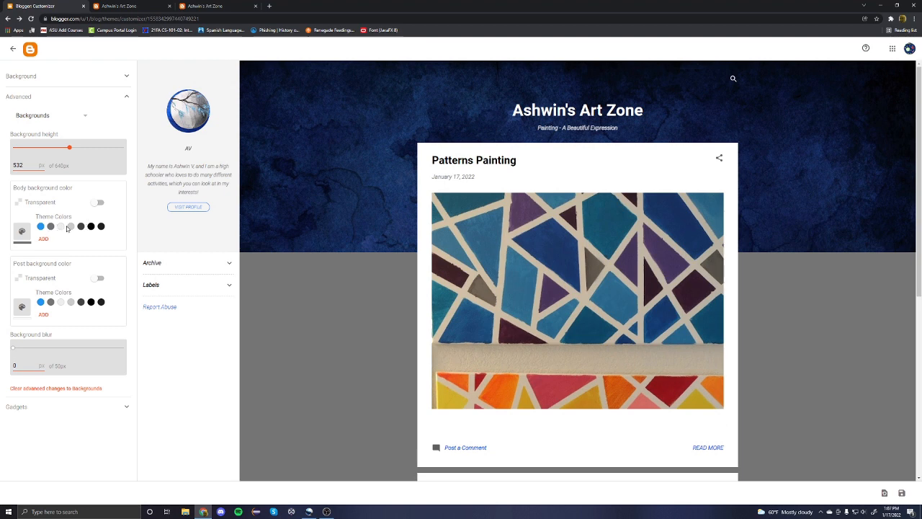
left_click(72, 228)
left_click(51, 227)
- Set the body background color to the dark navy blue from the additional colors and check it down the page
left_click(39, 240)
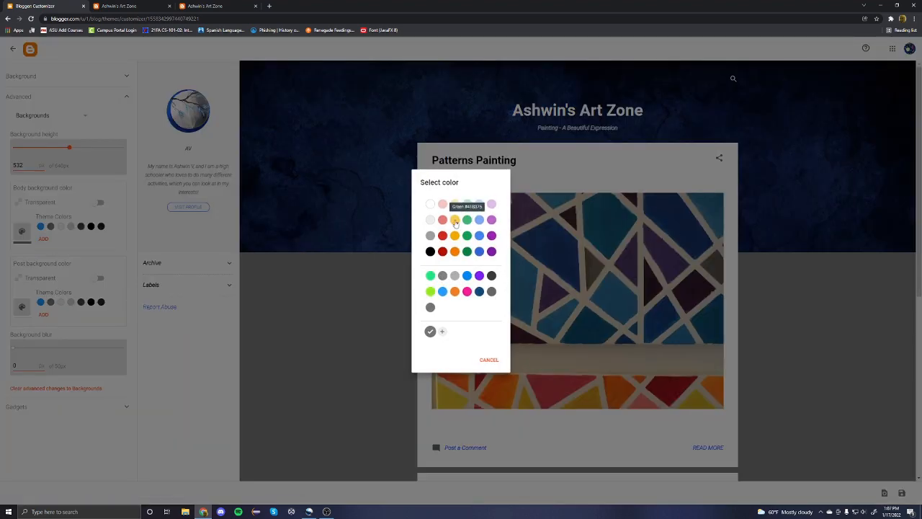
left_click(467, 275)
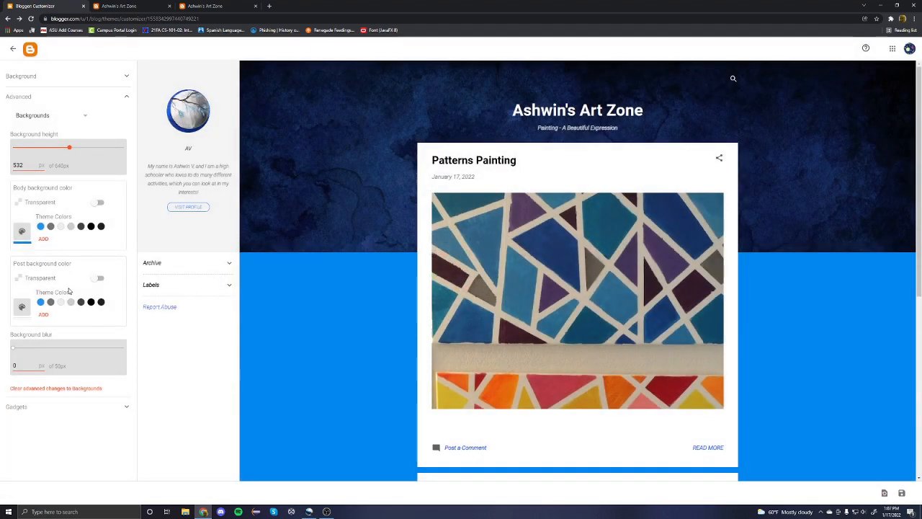
left_click(44, 240)
left_click(468, 277)
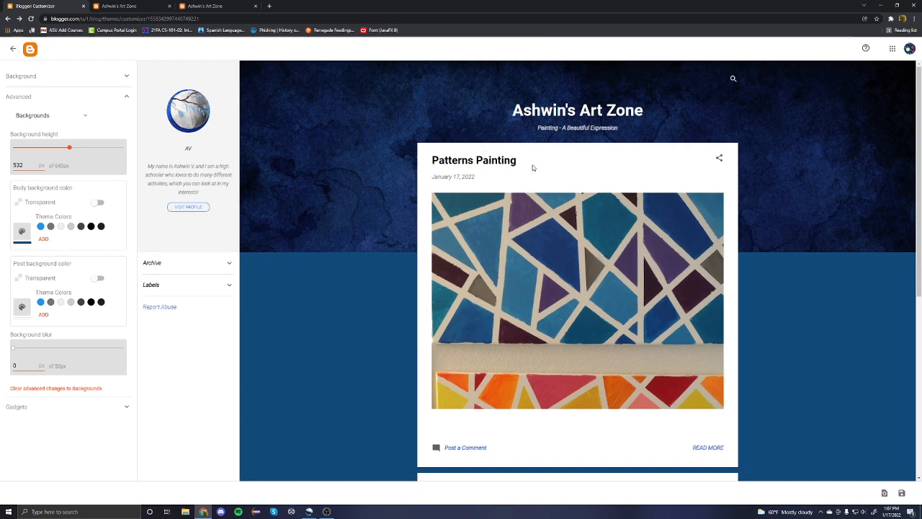
scroll(533, 165, "down", 5)
scroll(555, 226, "up", 5)
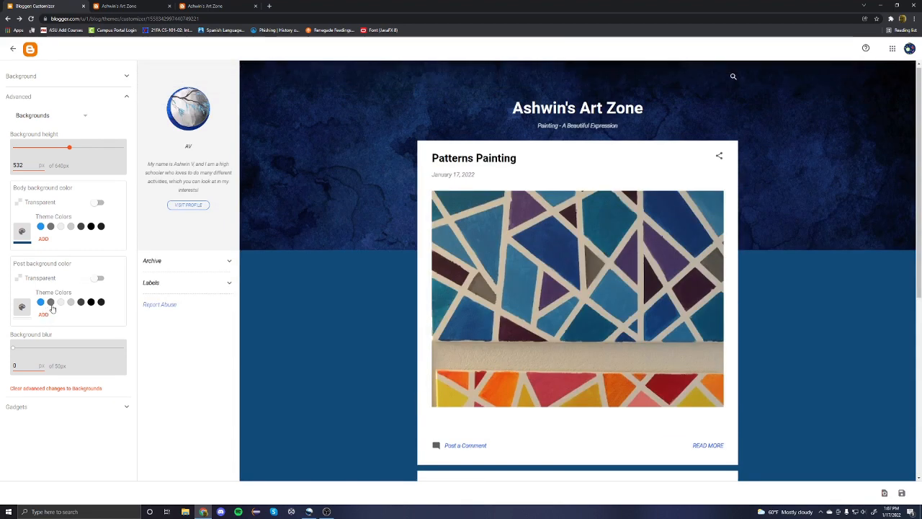
- Compare gray, black and near-black post background colors and set the very light gray theme color
left_click(52, 307)
left_click(63, 304)
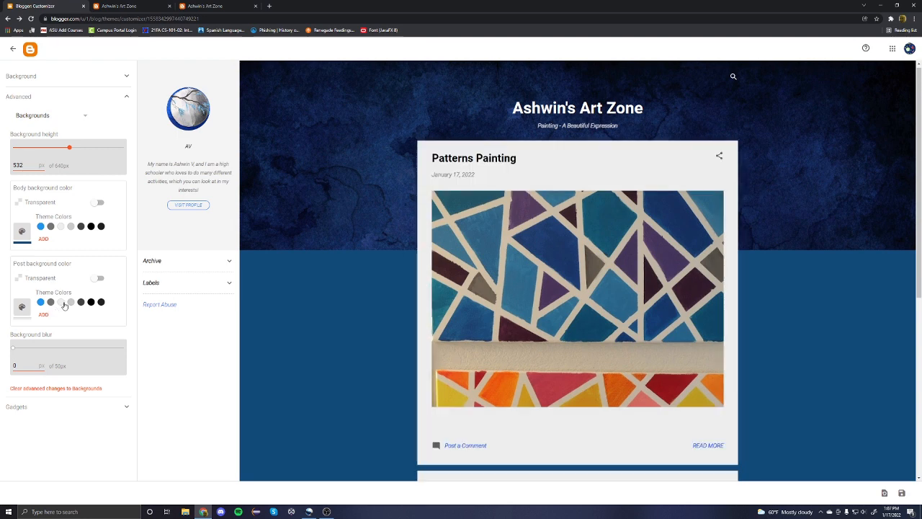
left_click(70, 304)
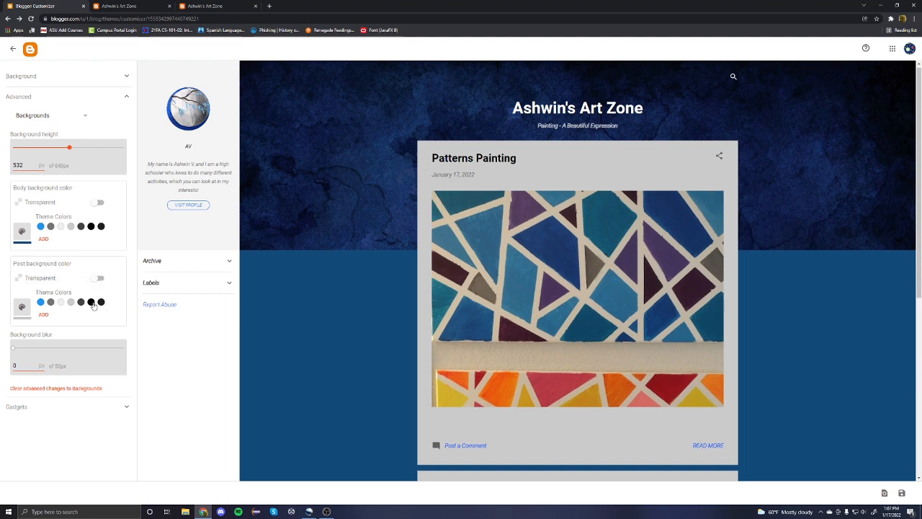
left_click(91, 304)
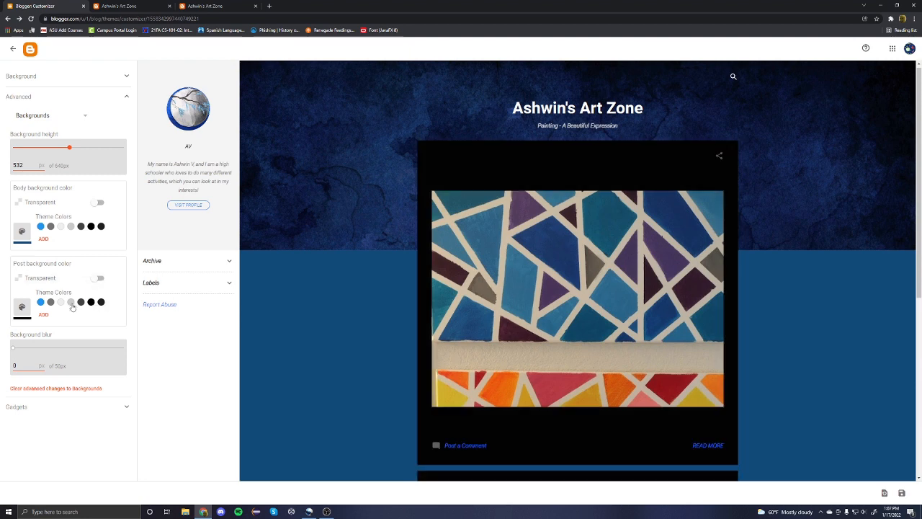
left_click(72, 303)
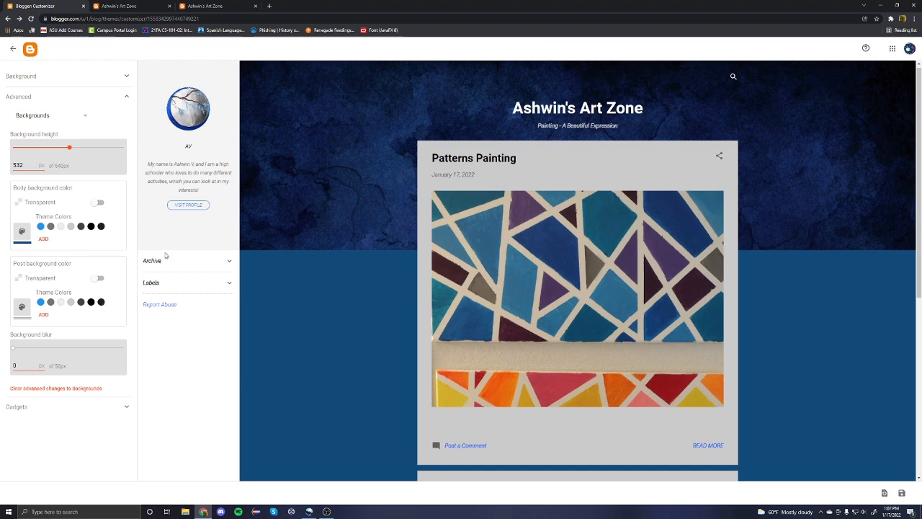
left_click(101, 303)
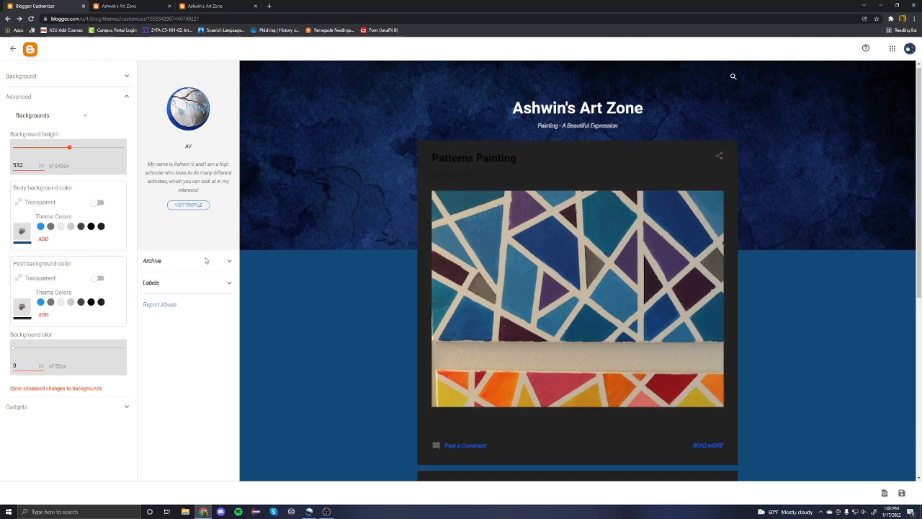
left_click(90, 302)
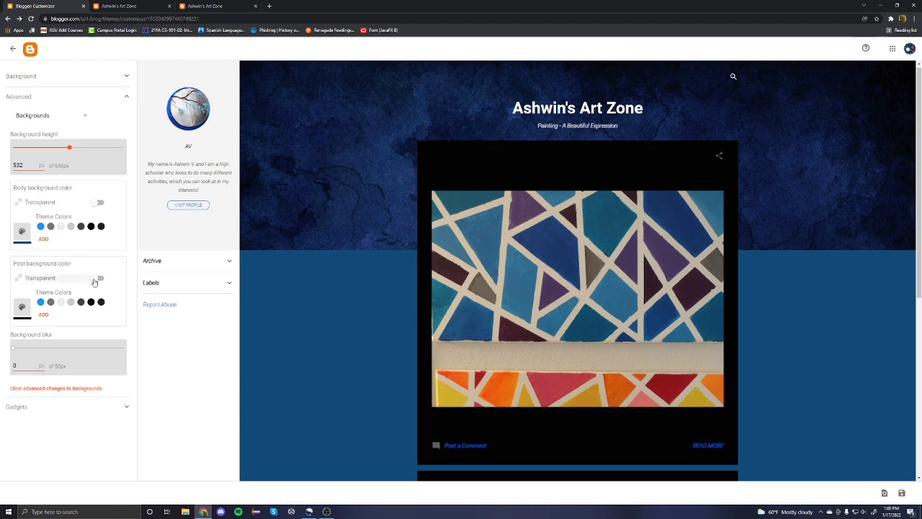
left_click(62, 302)
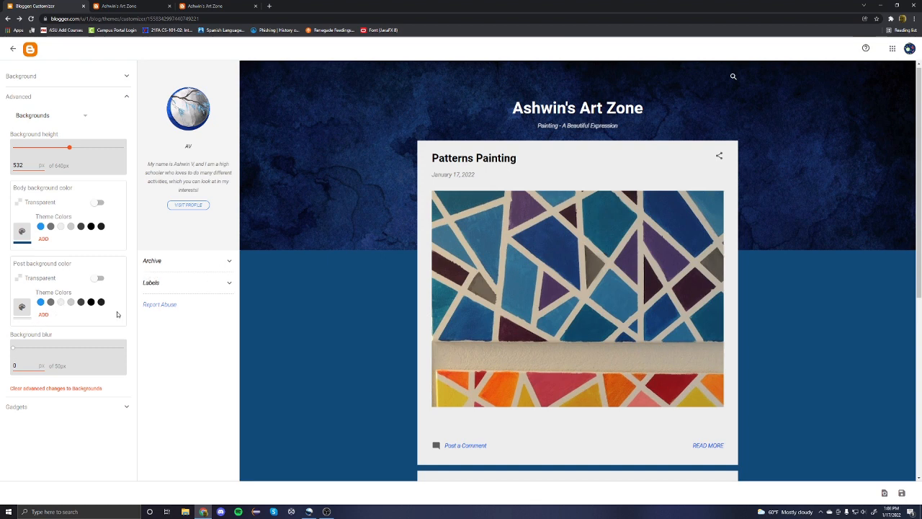
- Switch the advanced settings to Links, compare theme colors on the post links, and set the link color to near-black
left_click(42, 119)
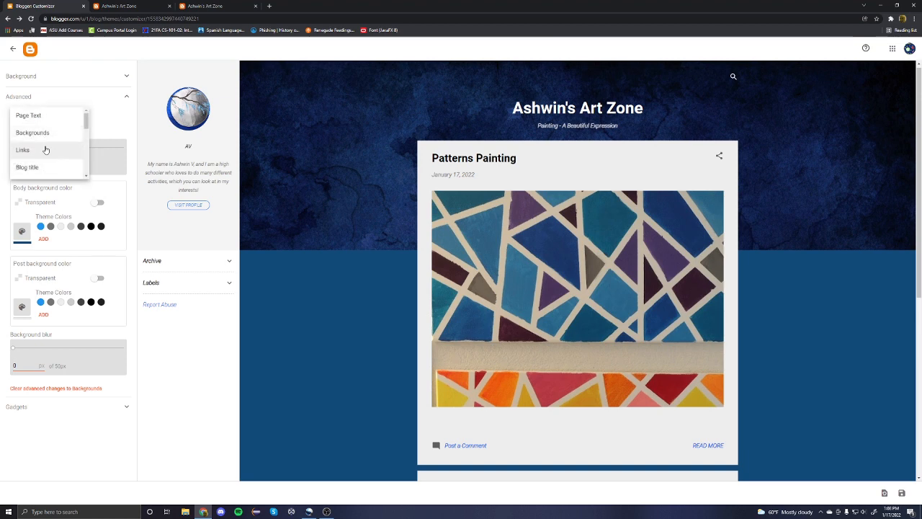
left_click(45, 149)
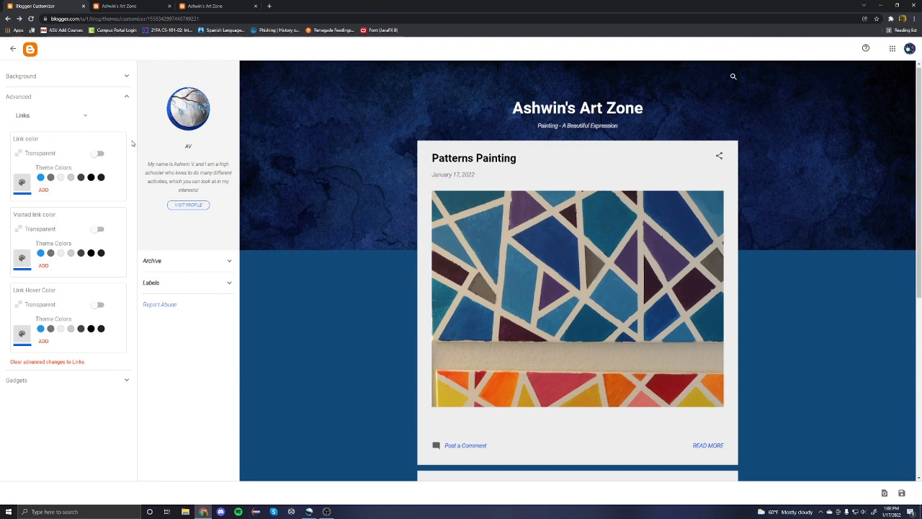
left_click(42, 178)
left_click(51, 178)
scroll(677, 214, "down", 5)
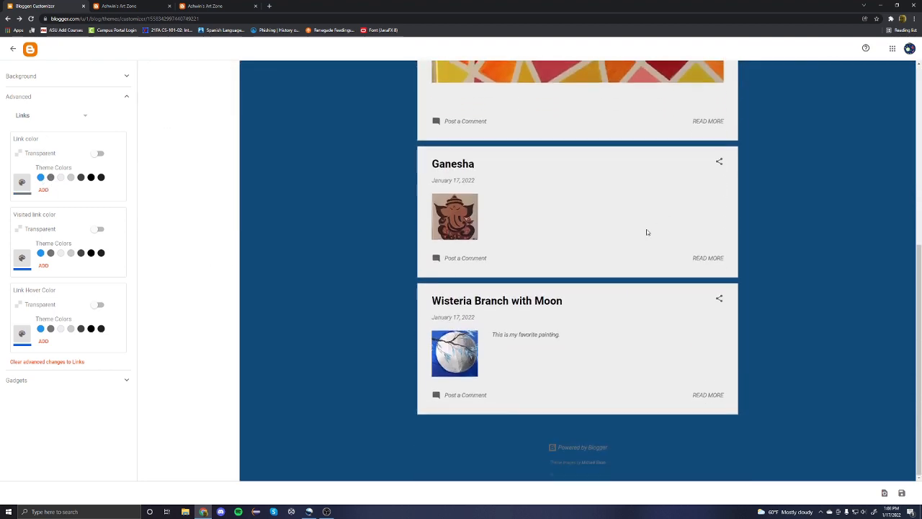
left_click(60, 178)
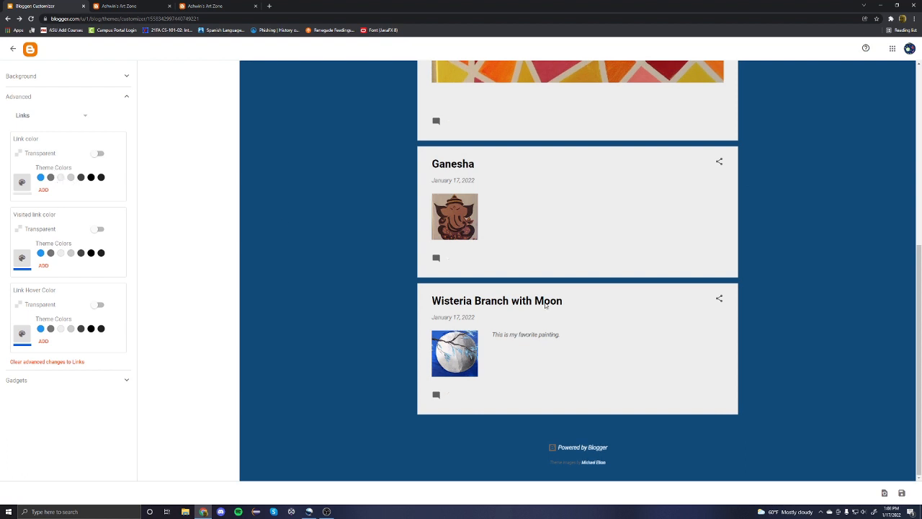
left_click(50, 177)
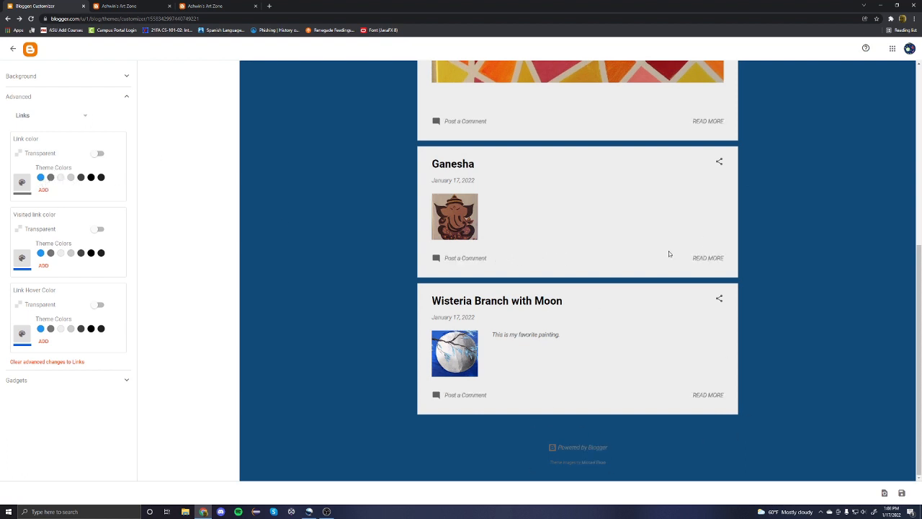
left_click(101, 177)
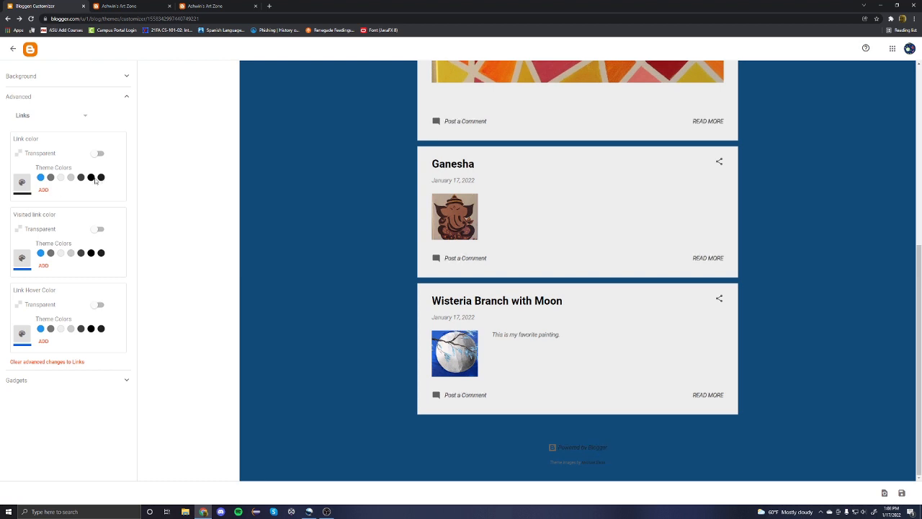
- Set the visited link color and the link hover color to the near-black theme color
left_click(100, 253)
left_click(101, 329)
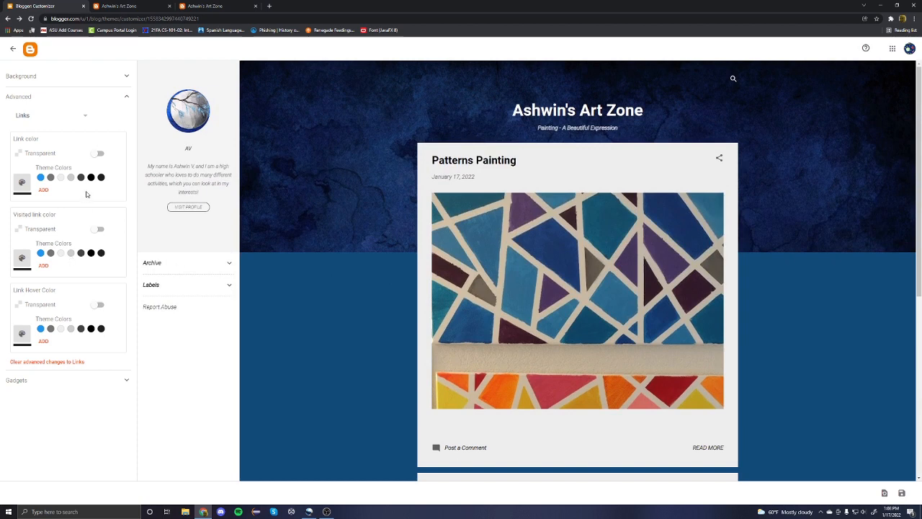
- Switch the advanced settings to Blog title and set the title font to Calligraffitti
left_click(67, 116)
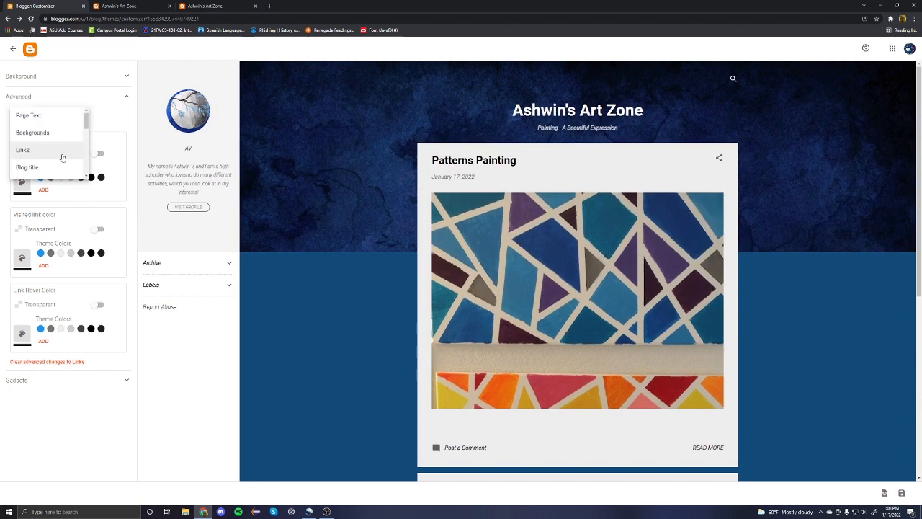
left_click(27, 167)
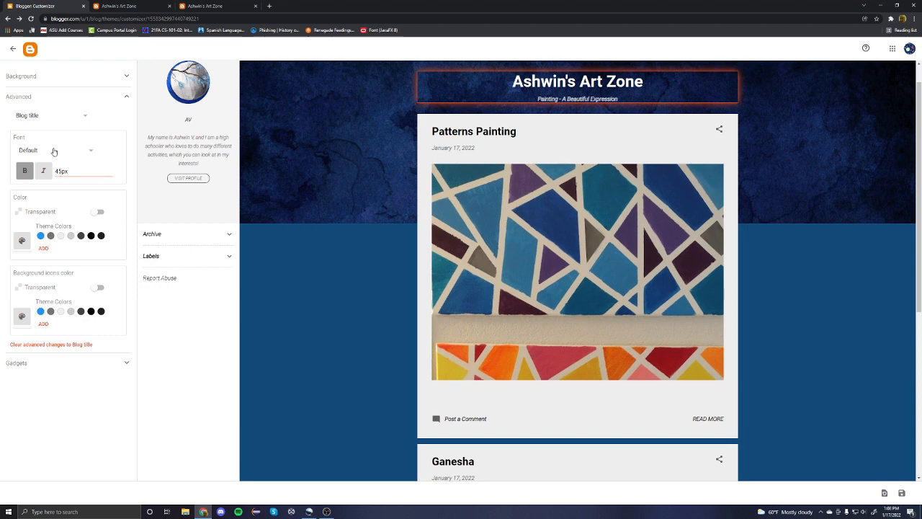
left_click(53, 151)
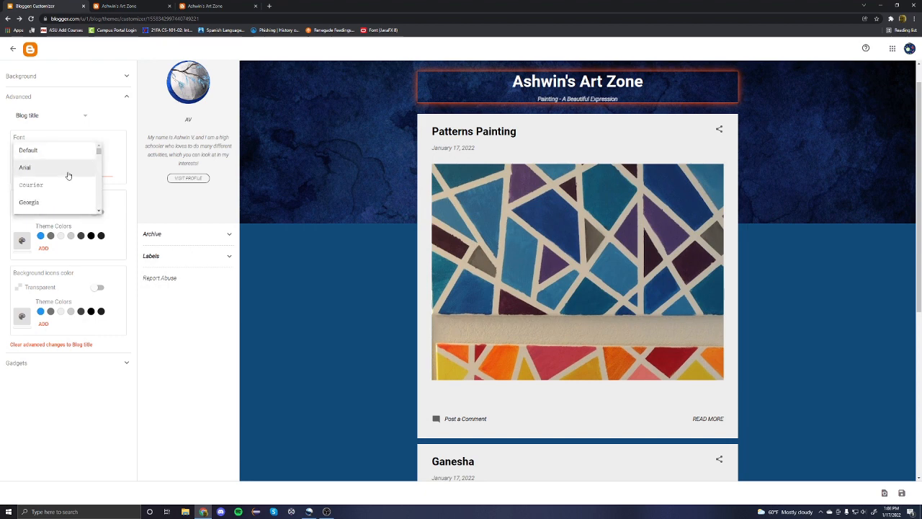
scroll(65, 189, "down", 3)
scroll(65, 192, "down", 5)
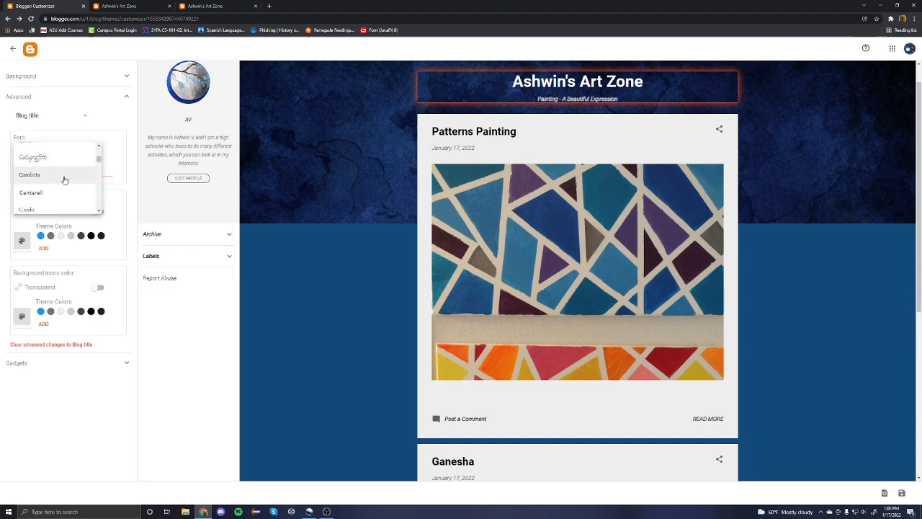
left_click(64, 157)
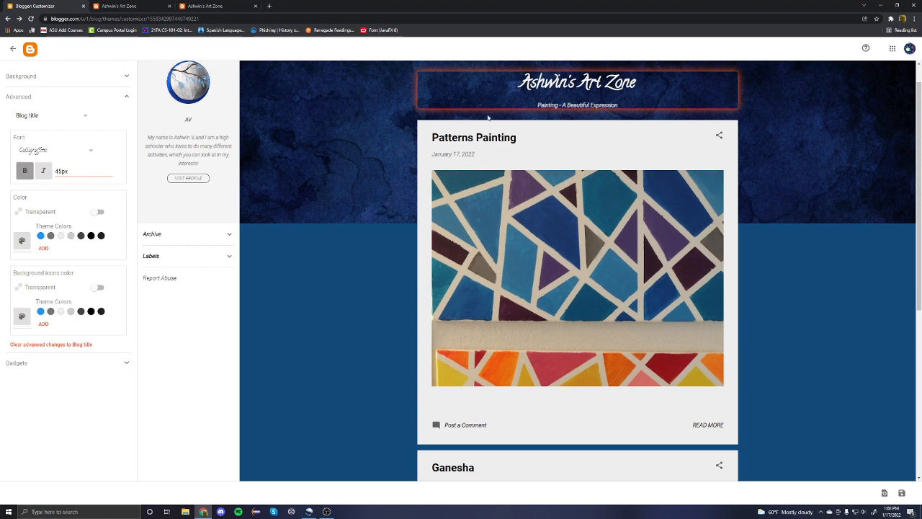
scroll(540, 93, "up", 1)
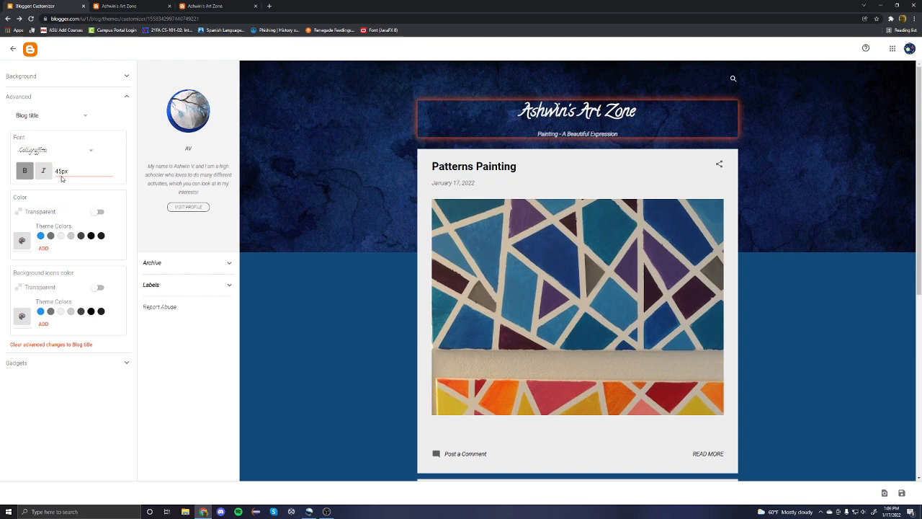
- Set the blog title's font size to 60px and its color to the blue theme color
left_click_drag(64, 170, 54, 173)
left_click(136, 209)
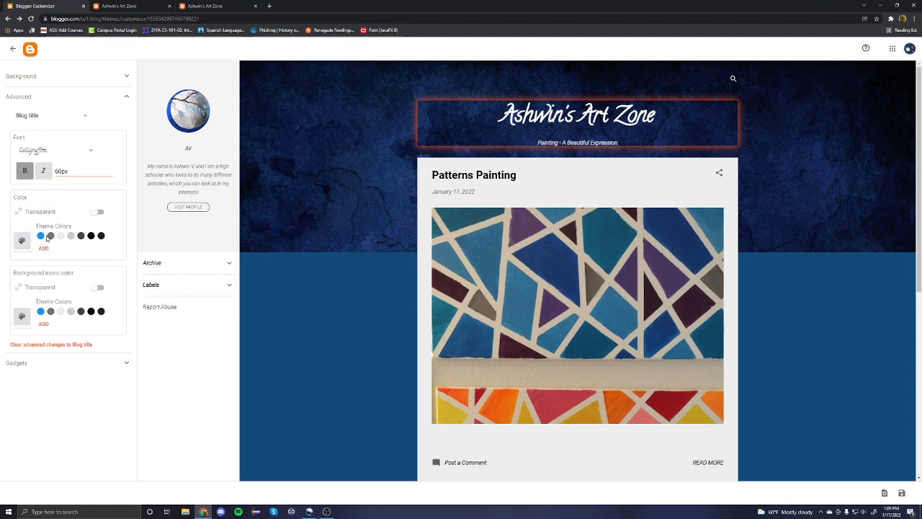
left_click(41, 236)
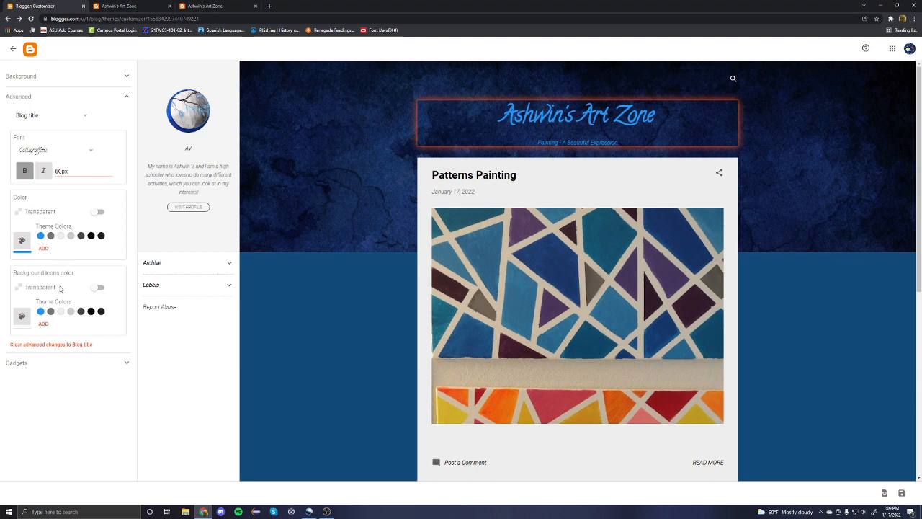
- Compare the gray and near-black theme colors for the blog title's background icons and set the icons color to white
left_click(50, 312)
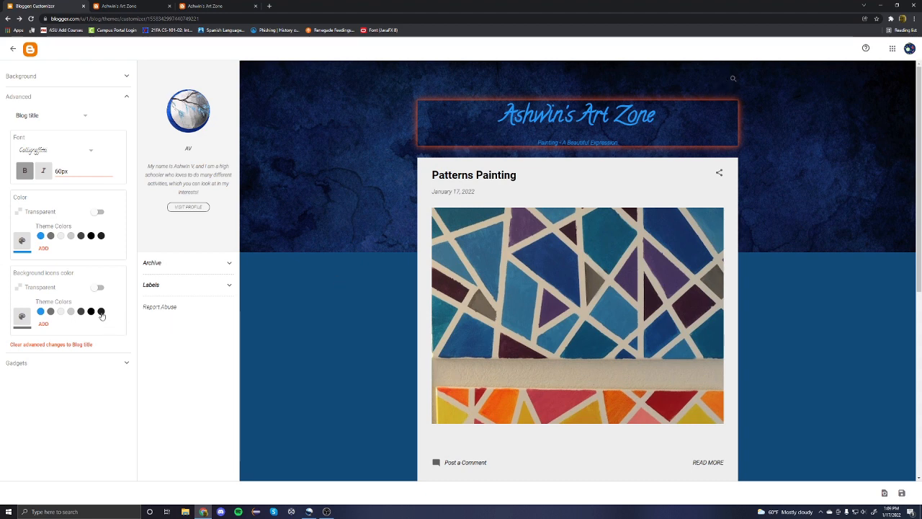
left_click(101, 312)
left_click(44, 324)
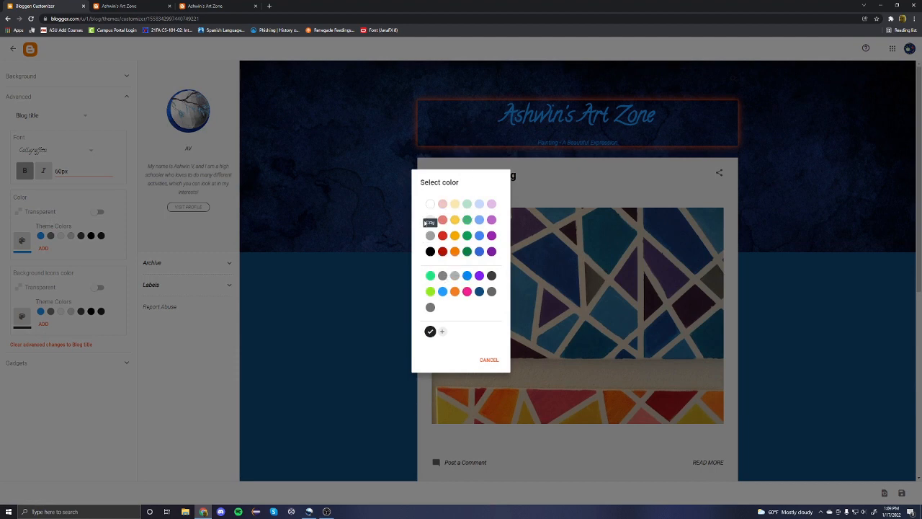
left_click(430, 204)
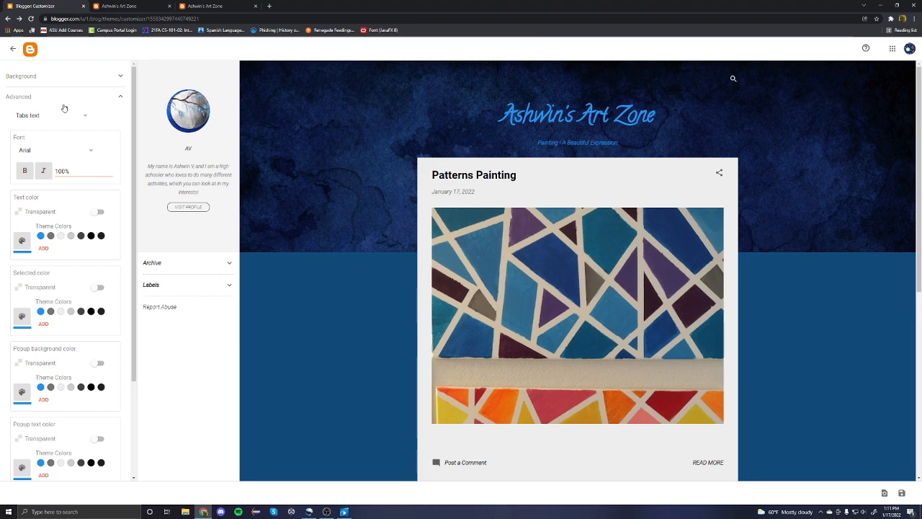
- Set the tabs text font to Georgia and its text, selected, popup background, popup text and popup selected colors to very light gray
left_click(47, 152)
left_click(60, 203)
left_click(61, 237)
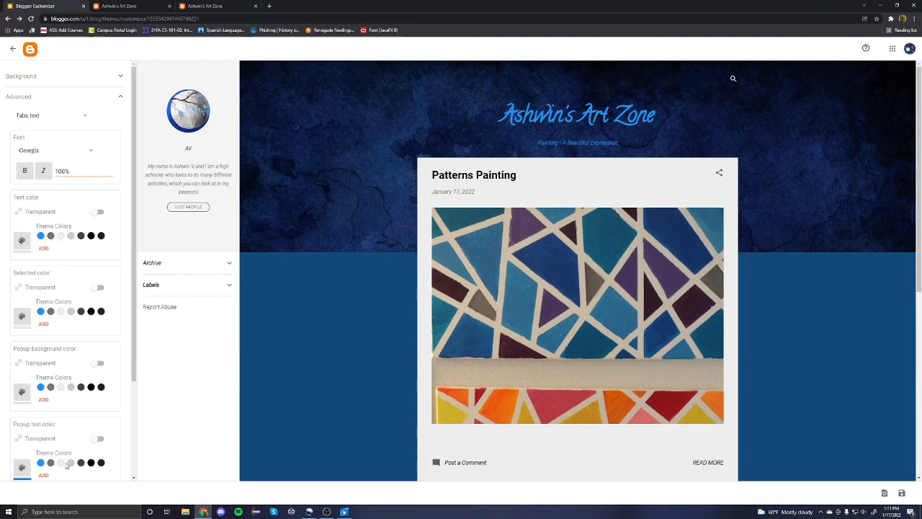
scroll(62, 461, "down", 3)
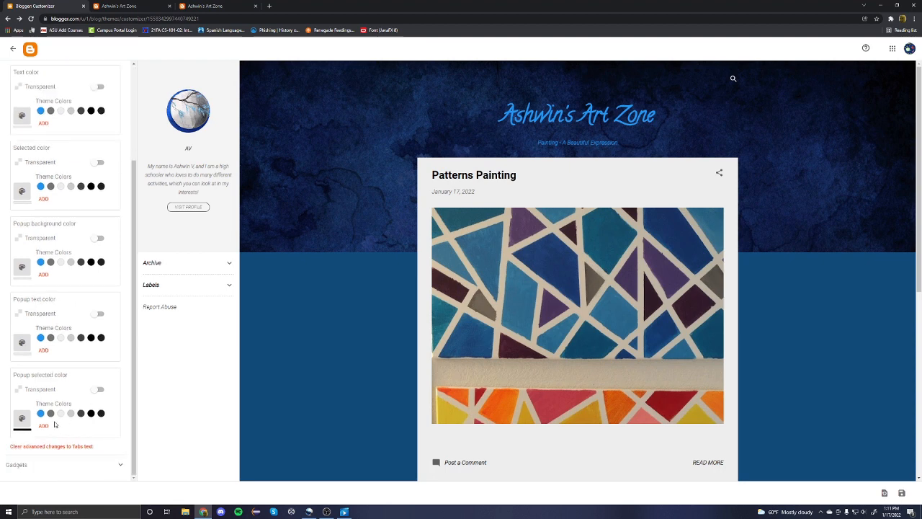
scroll(55, 420, "up", 5)
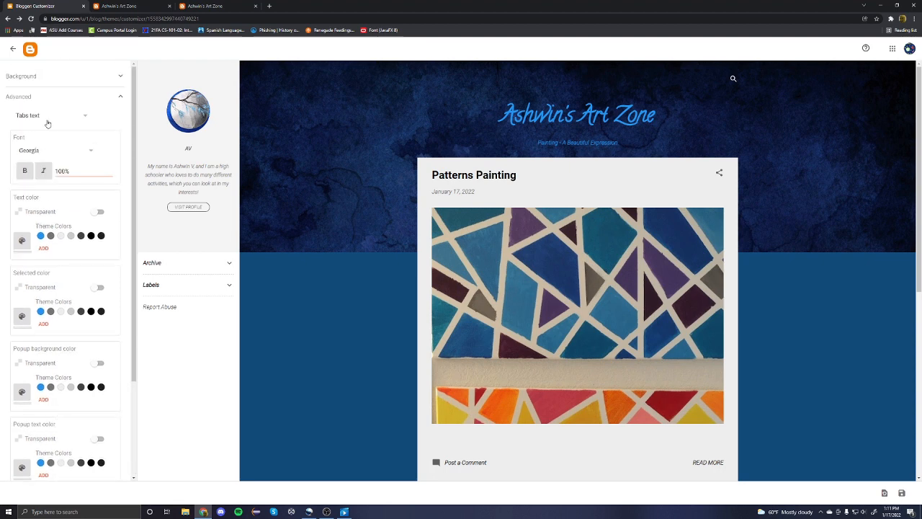
scroll(47, 124, "down", 3)
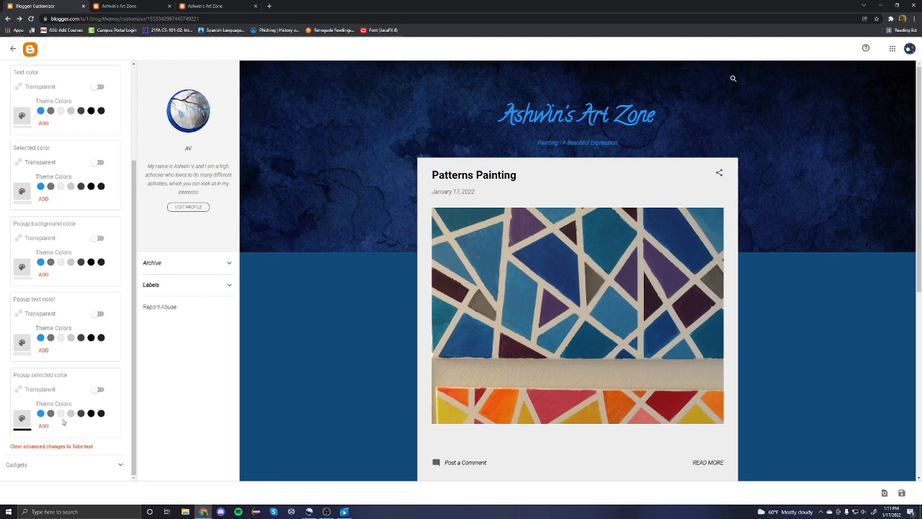
left_click(62, 415)
scroll(61, 416, "up", 2)
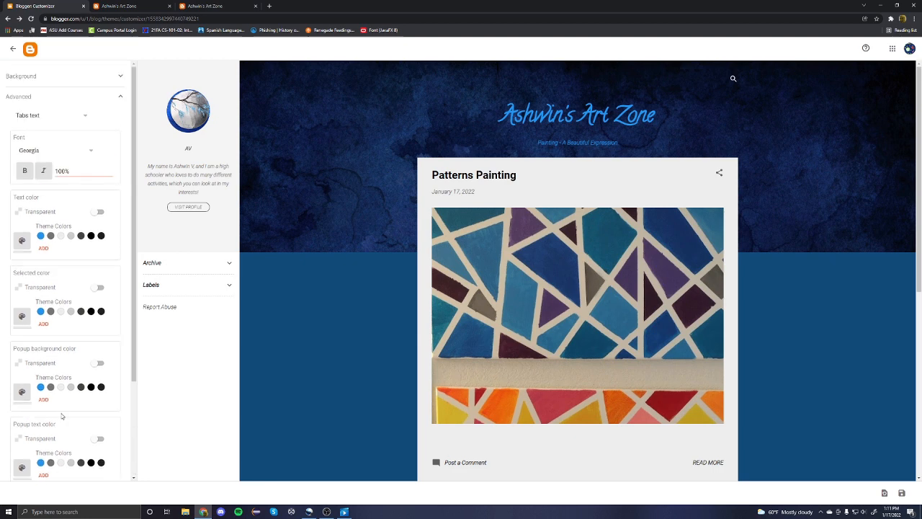
- Switch the advanced settings to Posts and set the post title font to Calligraffitti
left_click(64, 123)
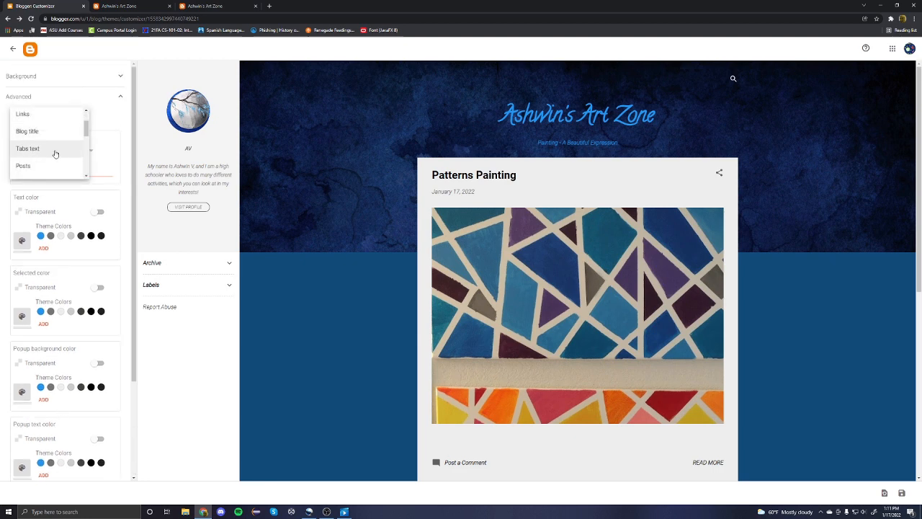
left_click(52, 167)
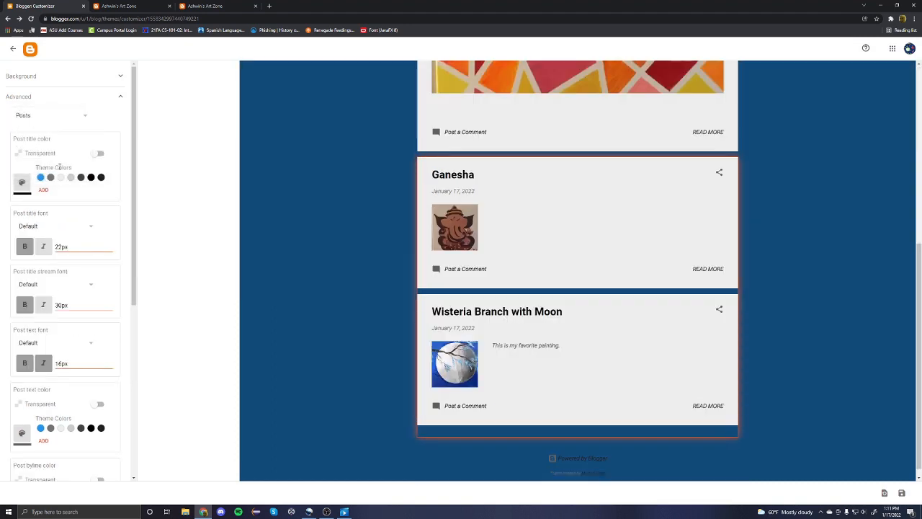
scroll(537, 189, "up", 5)
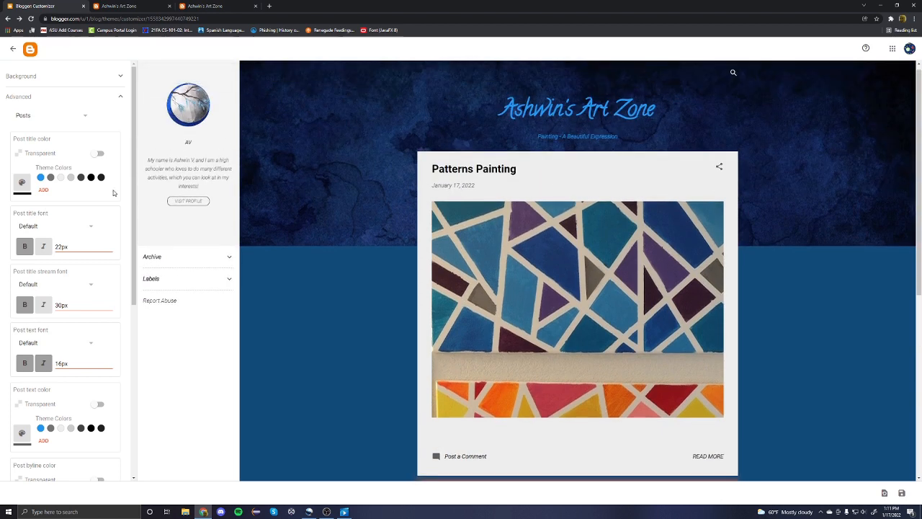
left_click(45, 227)
scroll(50, 264, "down", 5)
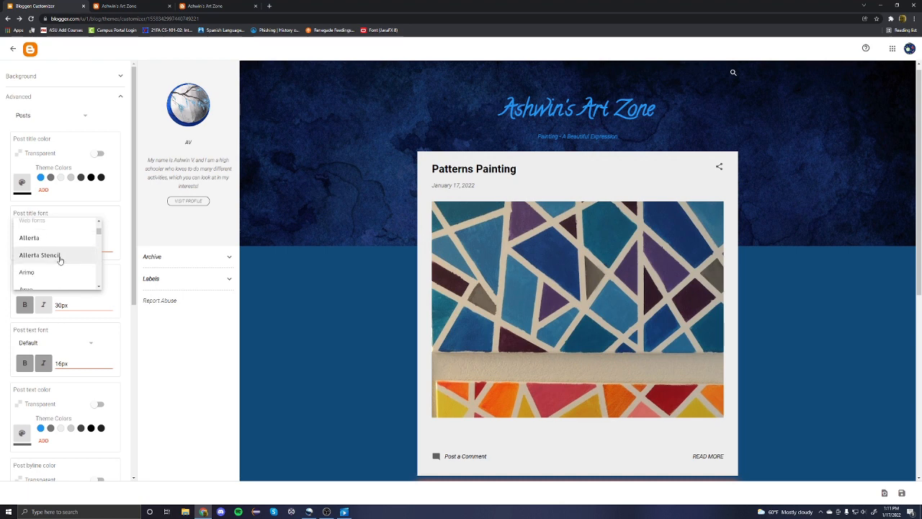
scroll(65, 241, "down", 2)
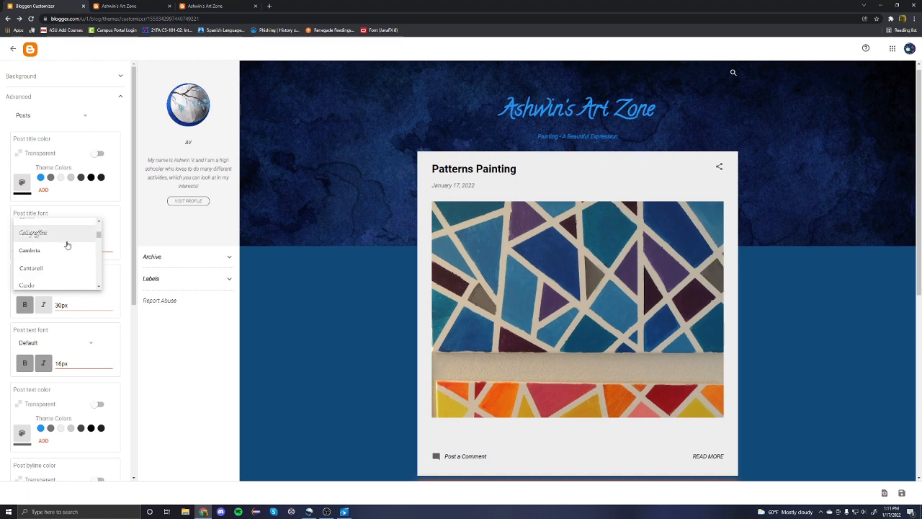
left_click(64, 238)
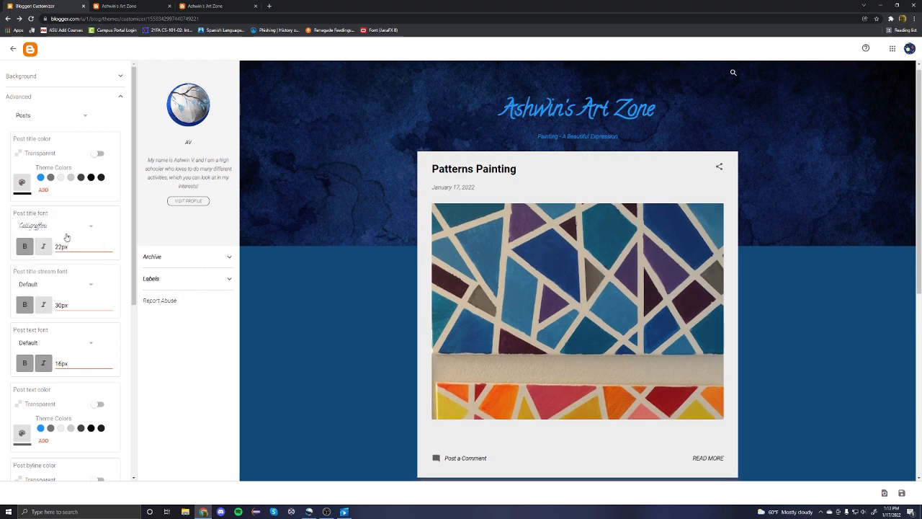
- Set the post title stream font to Calligraffitti
left_click(52, 285)
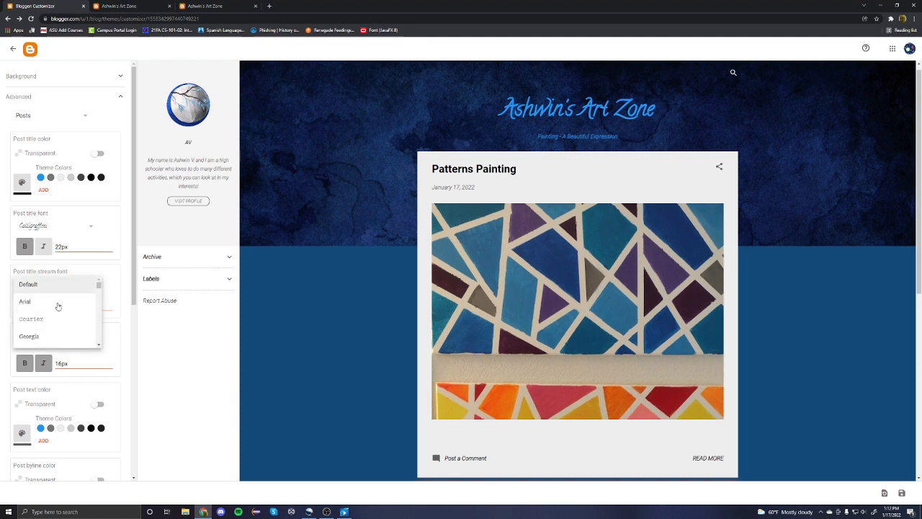
scroll(54, 310, "down", 3)
scroll(56, 313, "down", 5)
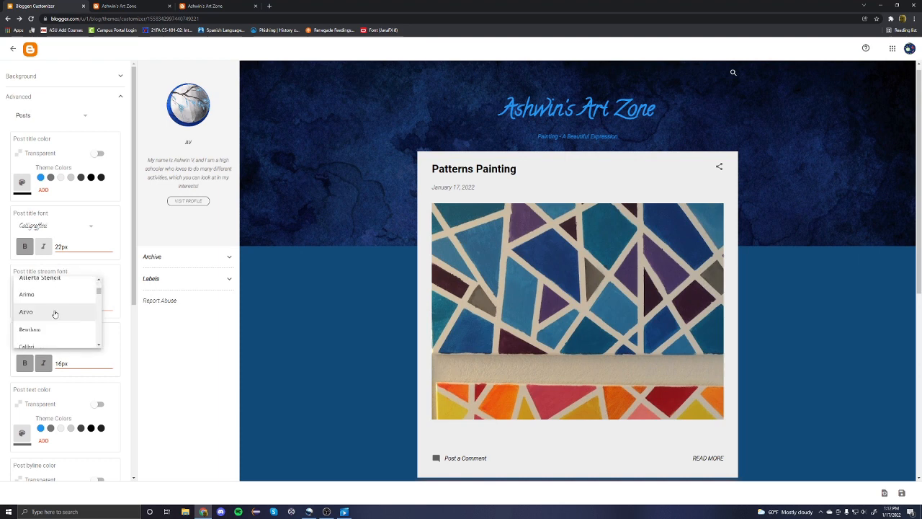
left_click(36, 292)
- Set the post text font to Calligraffitti and check the posts in the preview and the remaining post settings
left_click(58, 339)
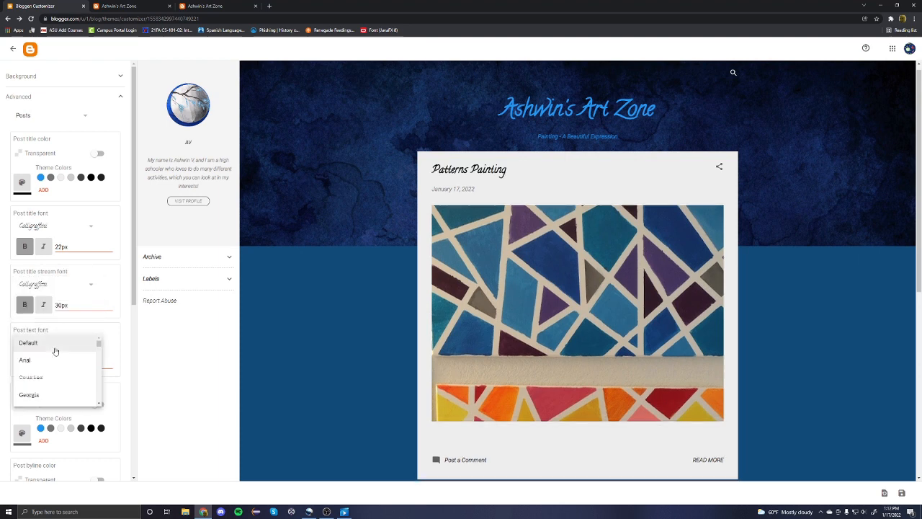
scroll(54, 351, "down", 5)
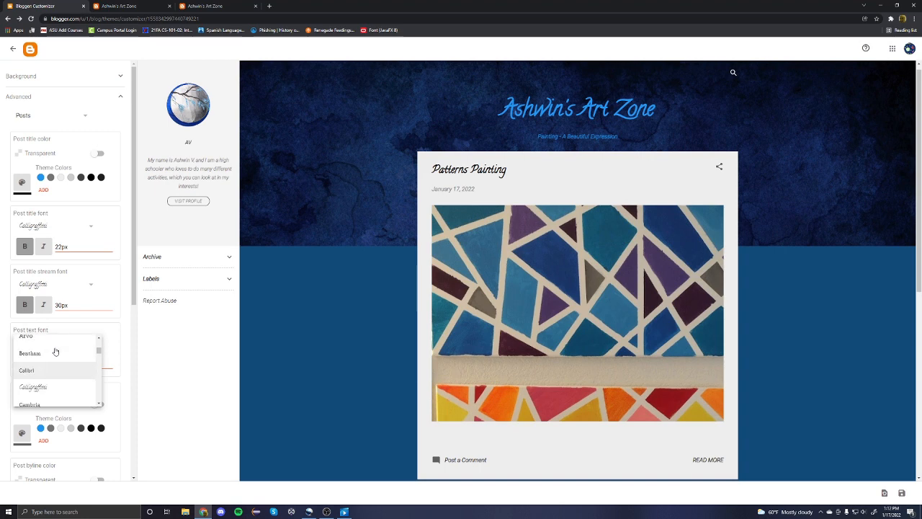
left_click(57, 387)
scroll(56, 416, "down", 1)
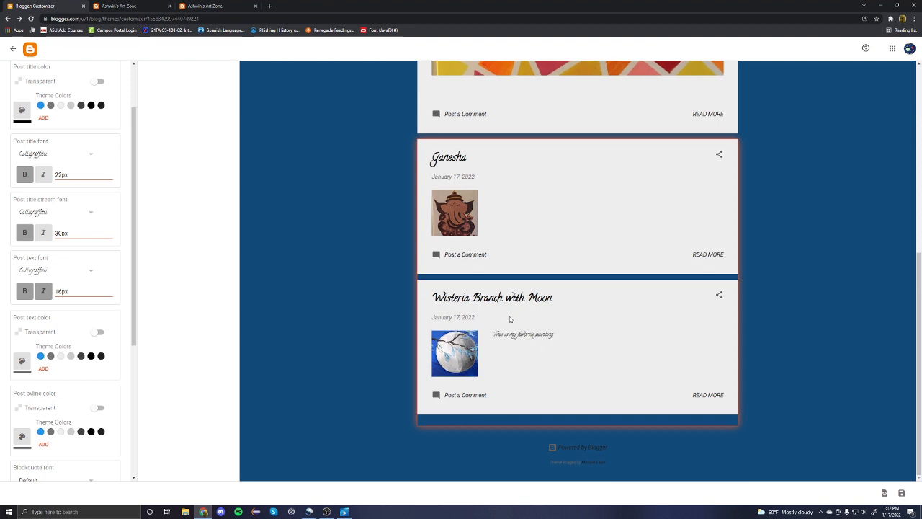
scroll(509, 315, "up", 4)
scroll(472, 103, "down", 4)
scroll(62, 356, "down", 2)
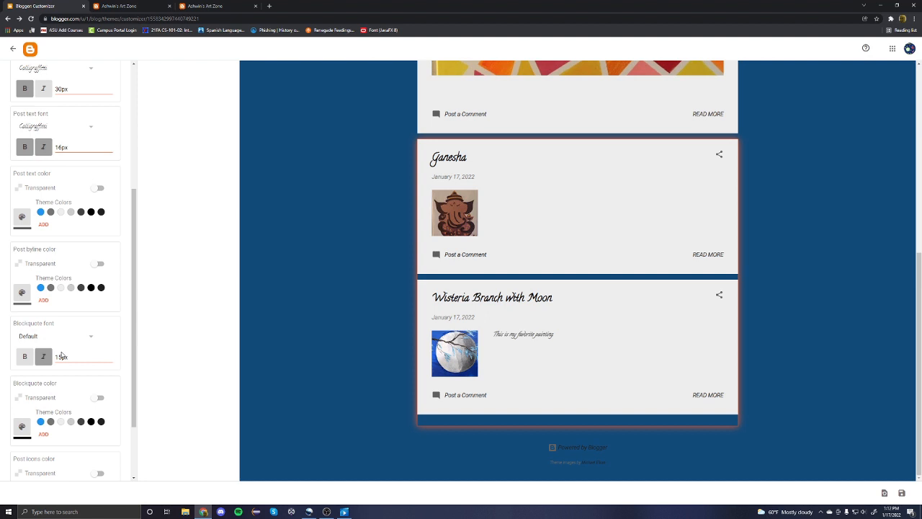
scroll(79, 303, "up", 3)
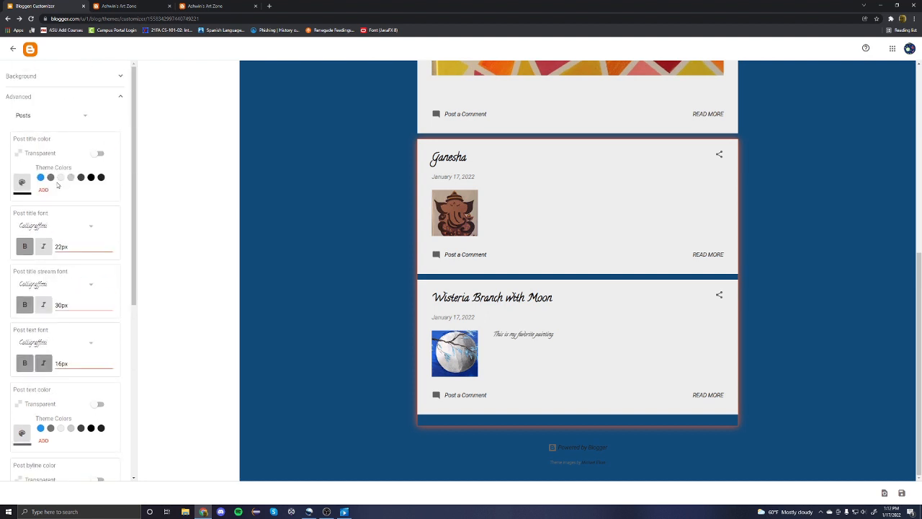
- Switch the advanced settings to Popular posts to view its color options
left_click(51, 123)
scroll(46, 138, "down", 1)
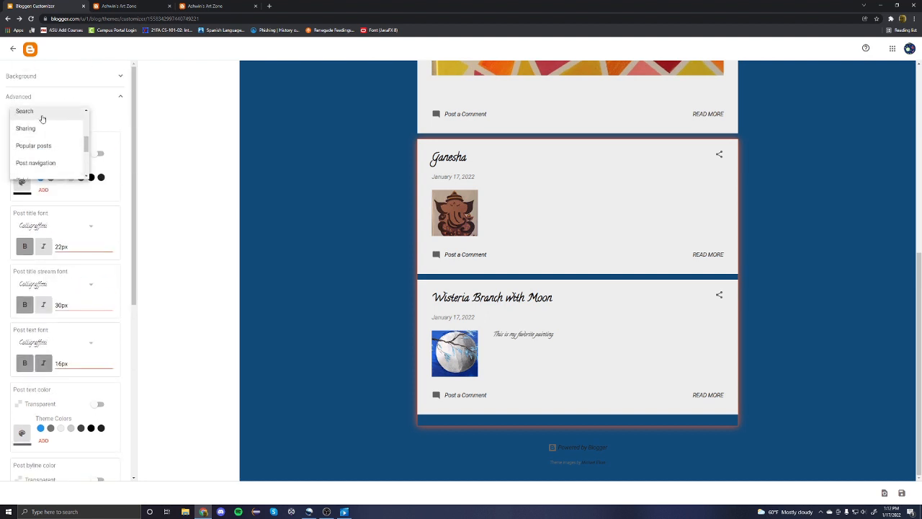
left_click(41, 115)
left_click(41, 116)
left_click(43, 150)
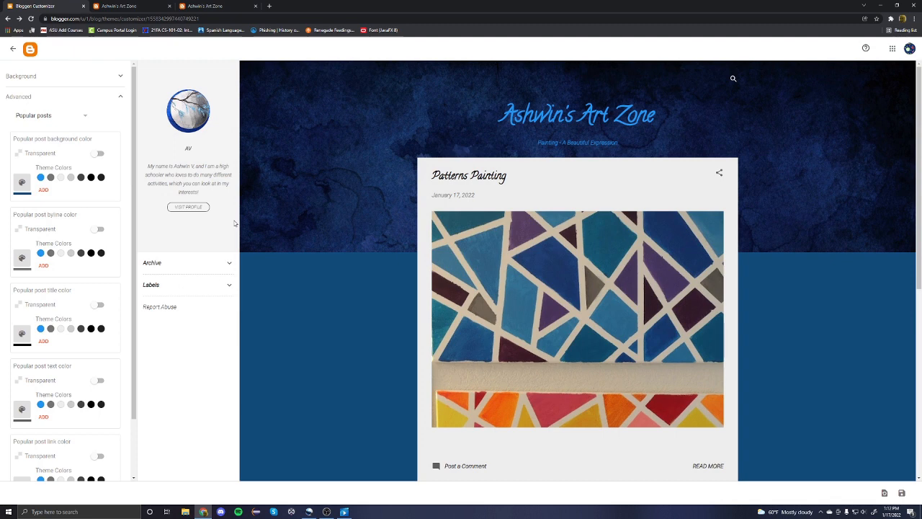
- Look through the full list of advanced setting categories and review the customized posts in the blog preview
left_click(45, 115)
scroll(54, 170, "down", 5)
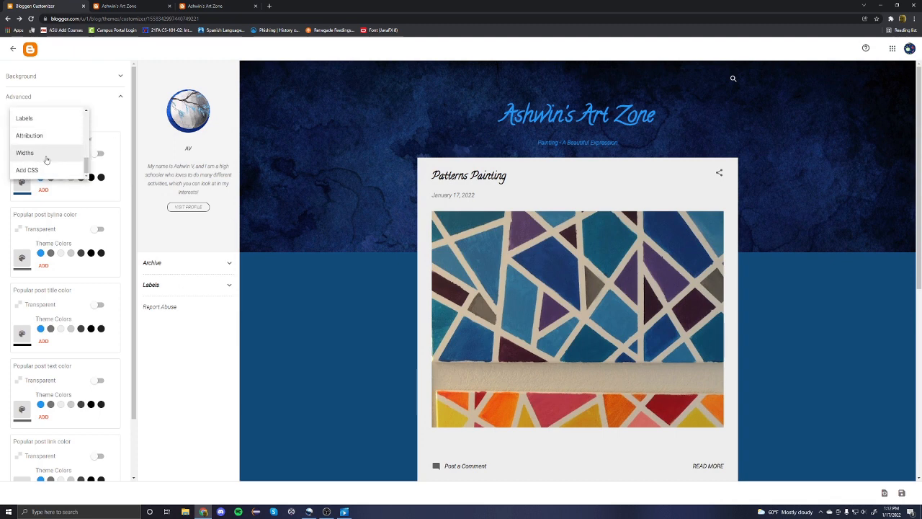
left_click_drag(86, 165, 87, 110)
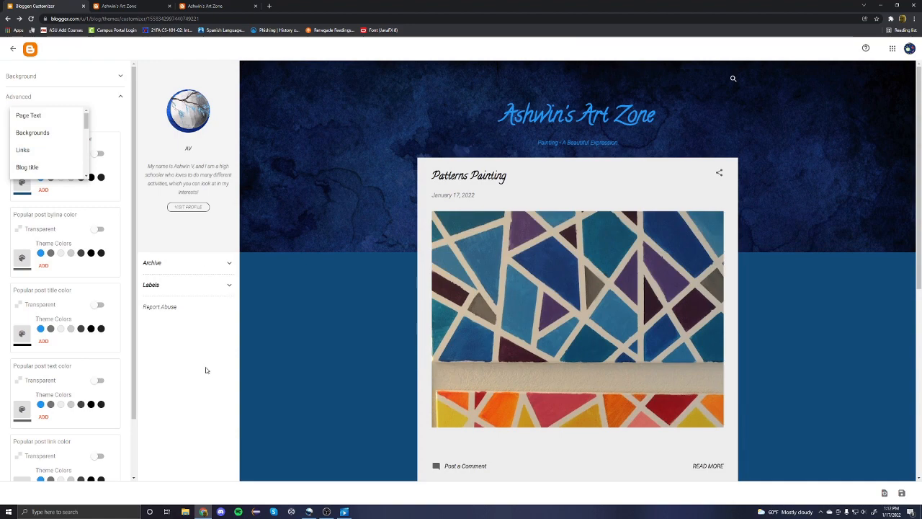
scroll(748, 231, "down", 5)
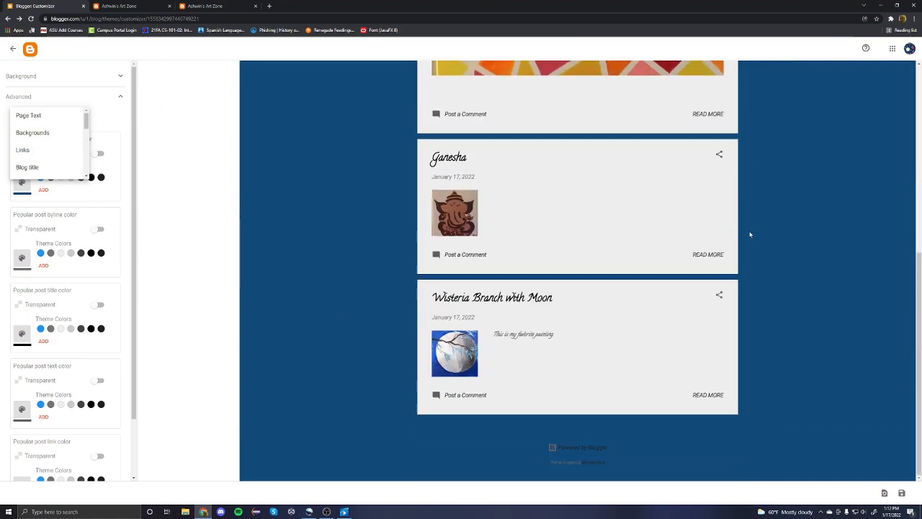
- Save the theme customizations, leave the customizer, and review the posts on the live blog
left_click(902, 493)
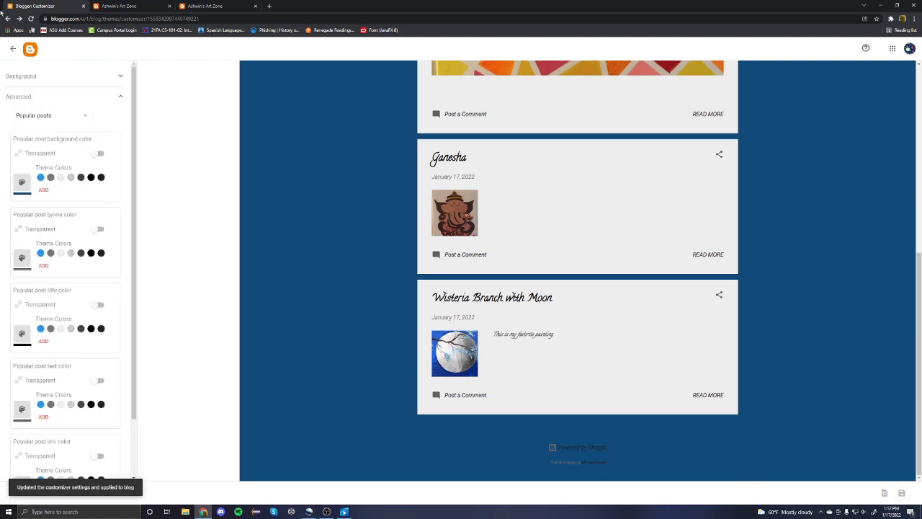
left_click(12, 48)
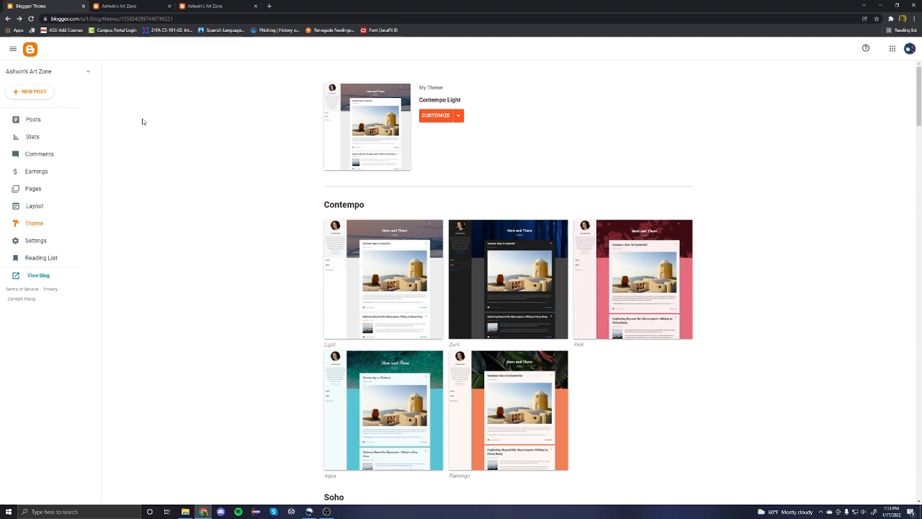
left_click(36, 275)
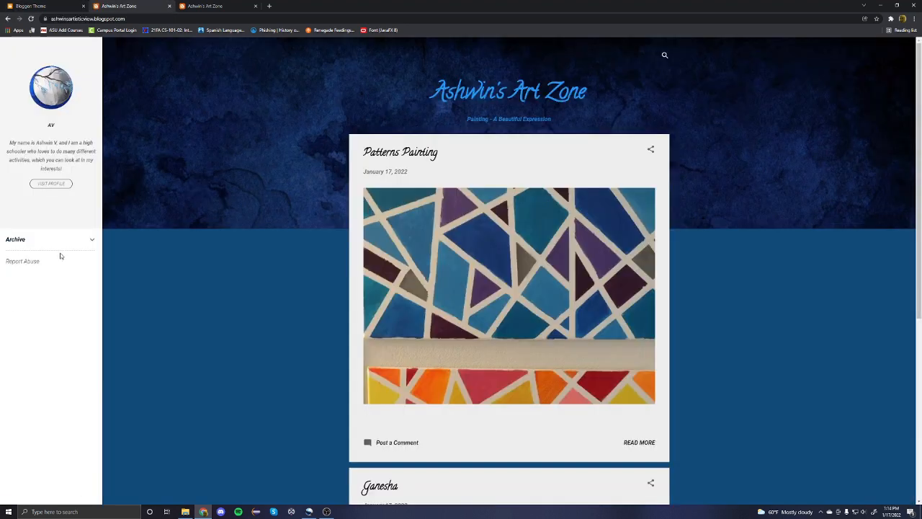
scroll(343, 173, "down", 4)
scroll(712, 371, "up", 4)
scroll(550, 352, "down", 4)
scroll(550, 351, "up", 4)
- Open the blog's layout settings and look over the gadgets down to the footer
left_click(22, 6)
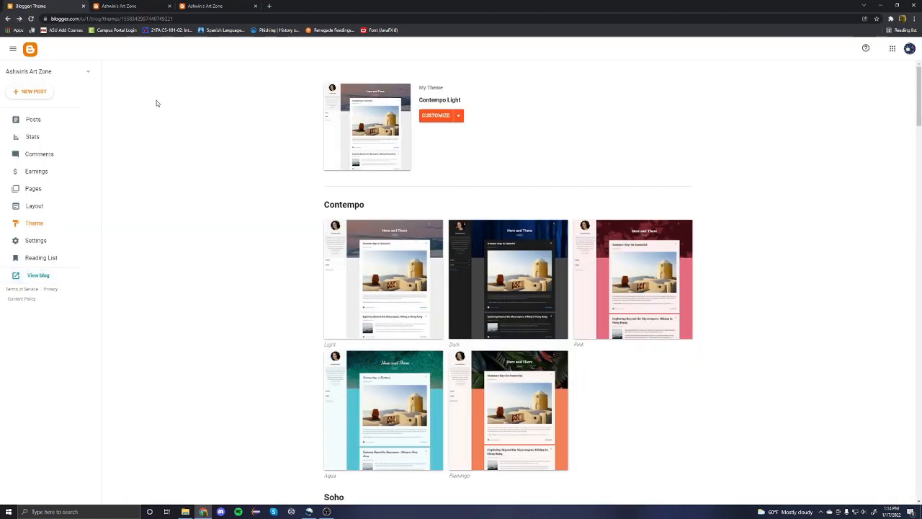
left_click(34, 209)
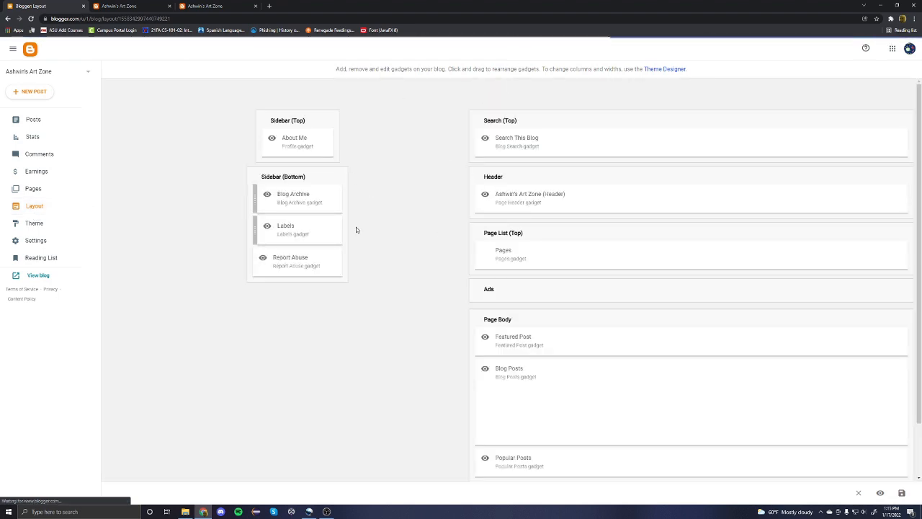
scroll(549, 342, "down", 1)
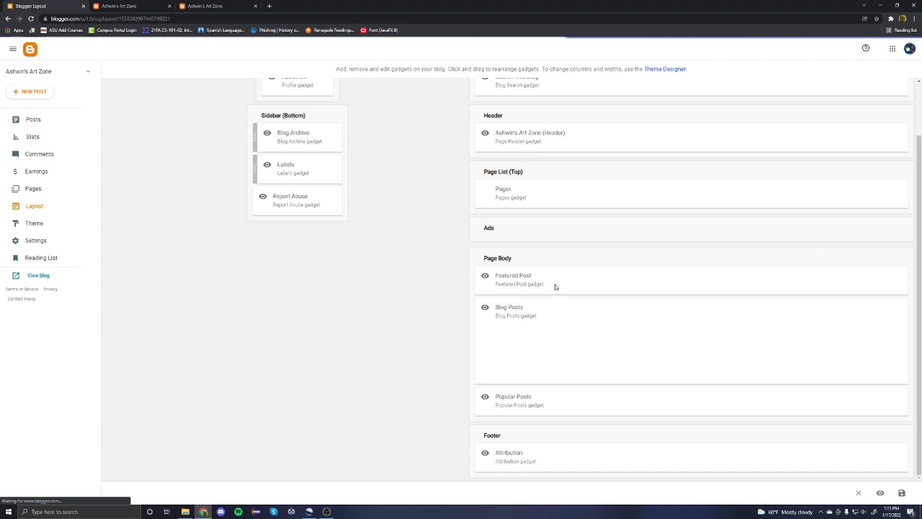
- Review the header and the order of the painting posts on the published blog
left_click(137, 4)
scroll(279, 312, "down", 4)
scroll(280, 315, "down", 4)
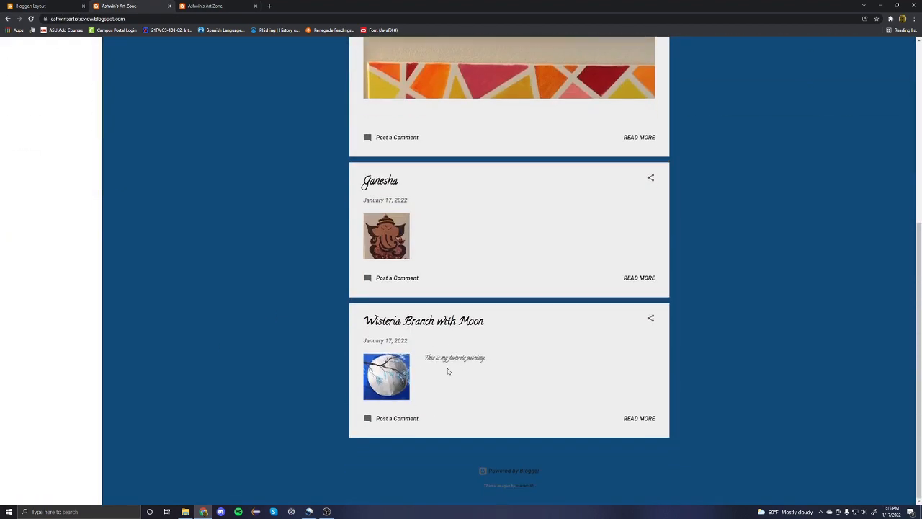
scroll(398, 322, "up", 6)
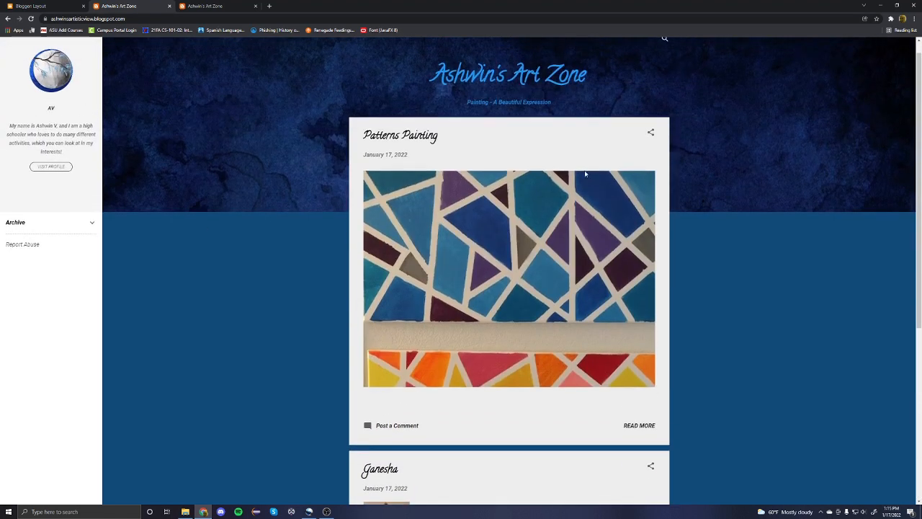
scroll(447, 265, "down", 1)
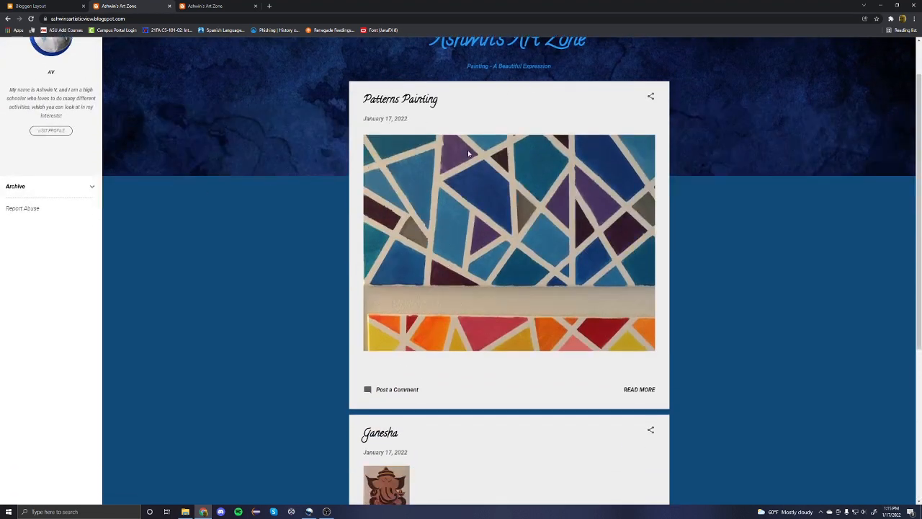
scroll(487, 257, "down", 2)
scroll(488, 257, "down", 3)
- Return to the blog layout and look over its sidebar and page gadgets
left_click(22, 4)
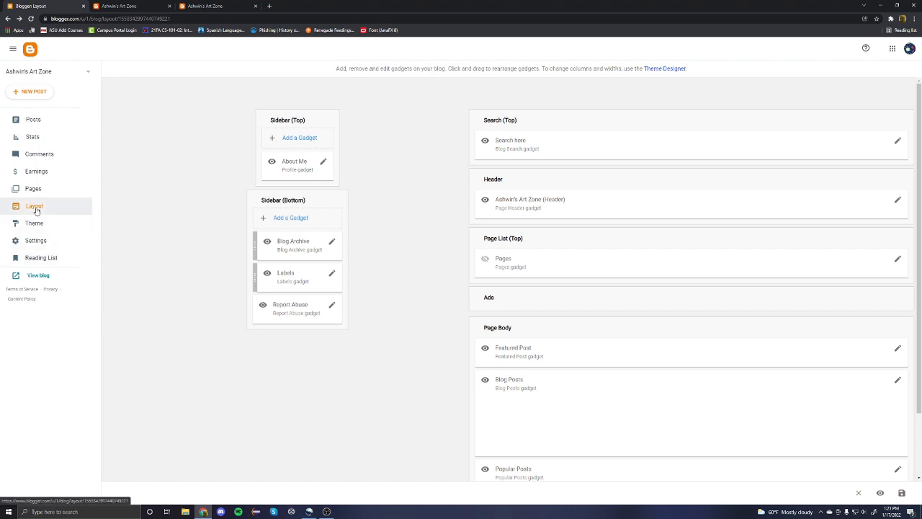
scroll(361, 177, "down", 1)
right_click(331, 160)
left_click(322, 141)
scroll(323, 144, "up", 1)
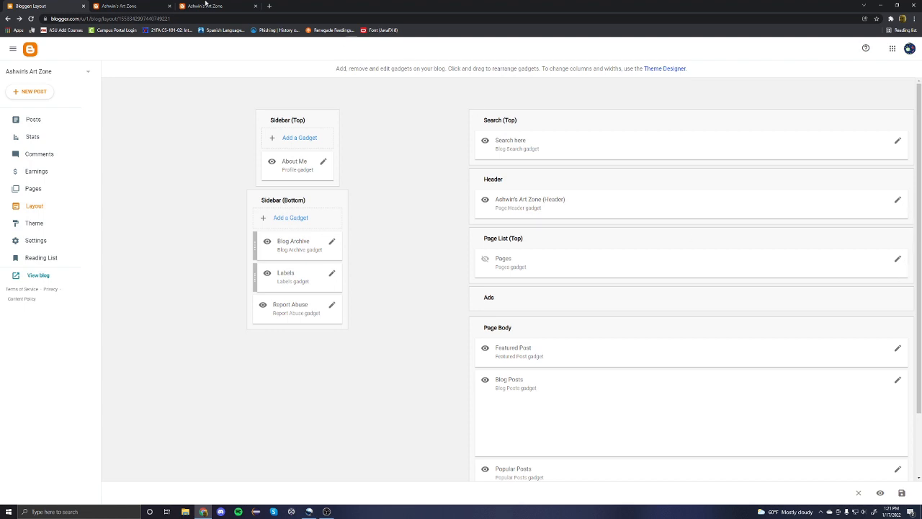
left_click(39, 191)
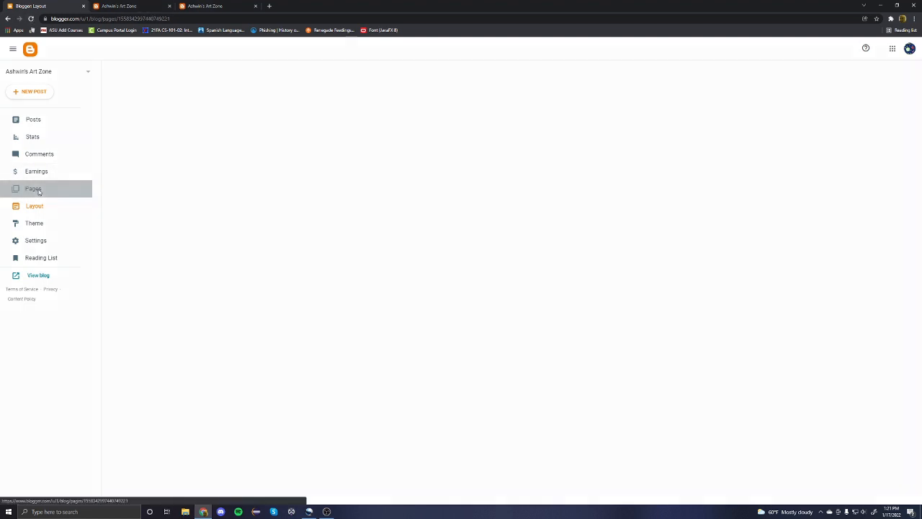
left_click(33, 207)
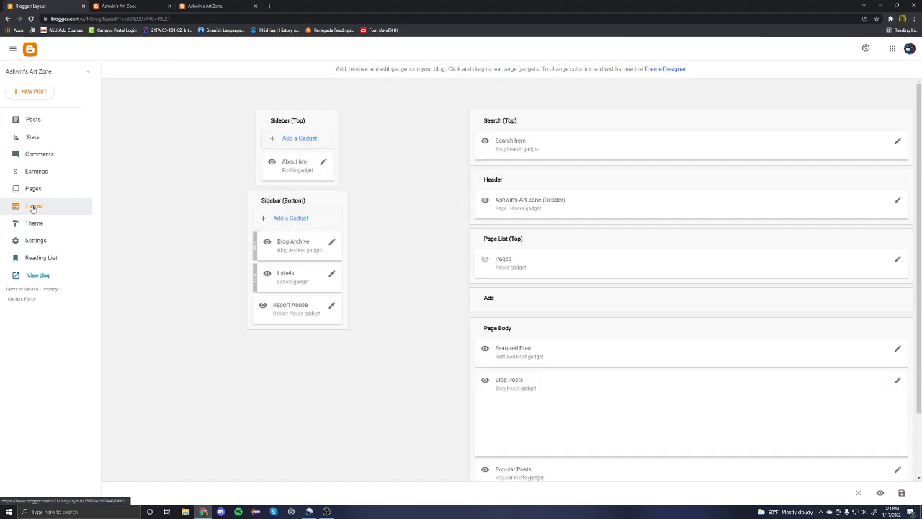
- Set the Featured Post gadget to use the most recent post, then save the gadget and the layout
scroll(835, 363, "down", 1)
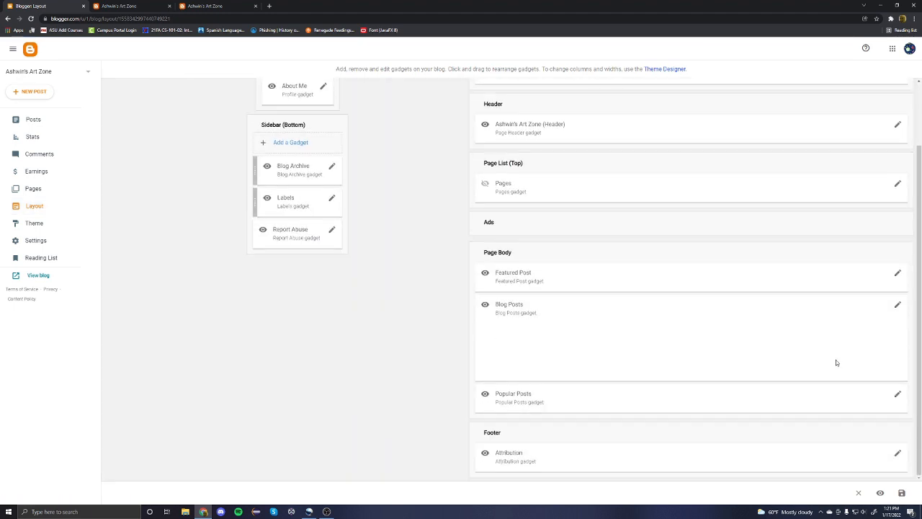
left_click(897, 274)
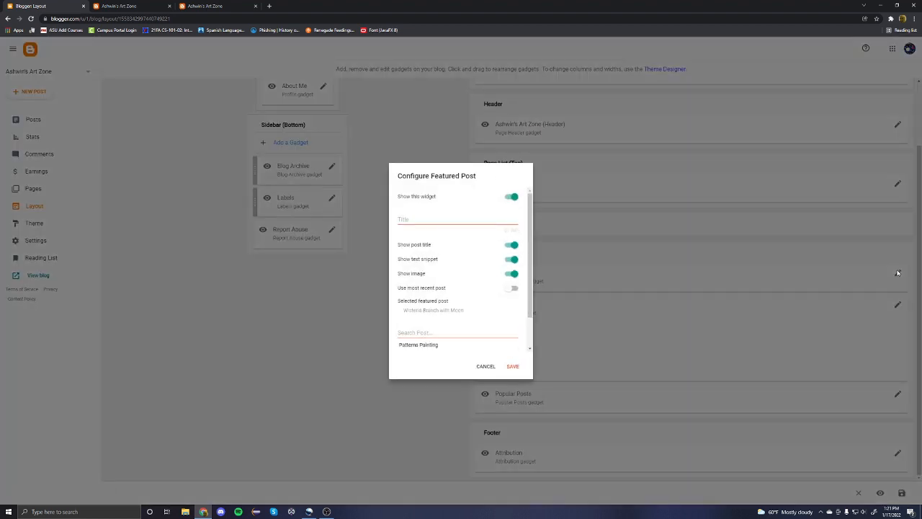
left_click(511, 289)
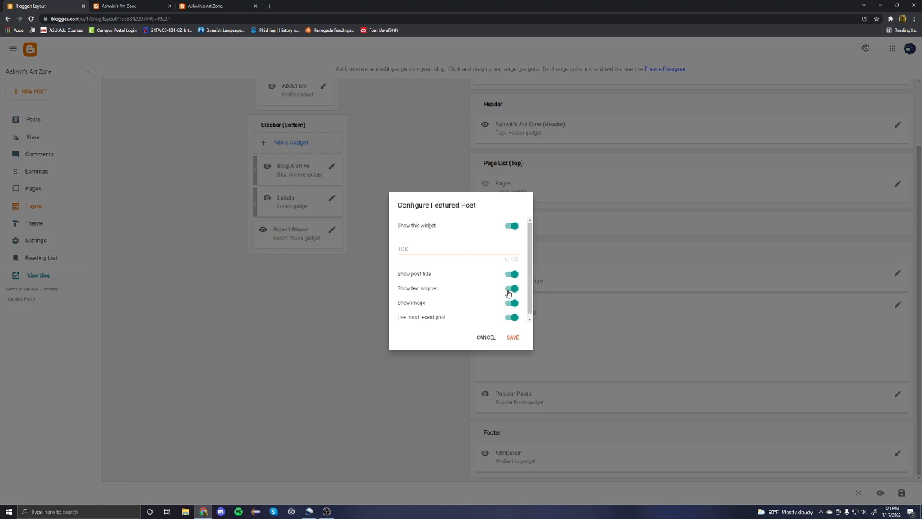
left_click(512, 337)
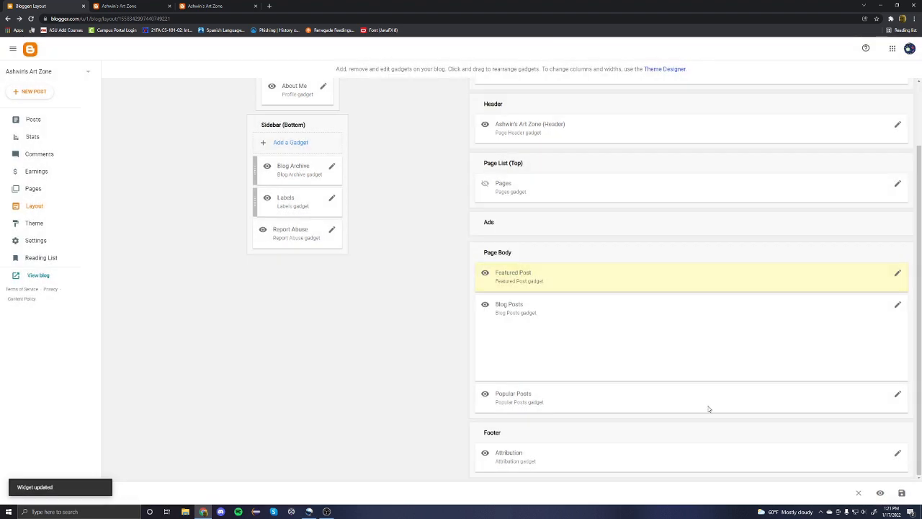
left_click(901, 492)
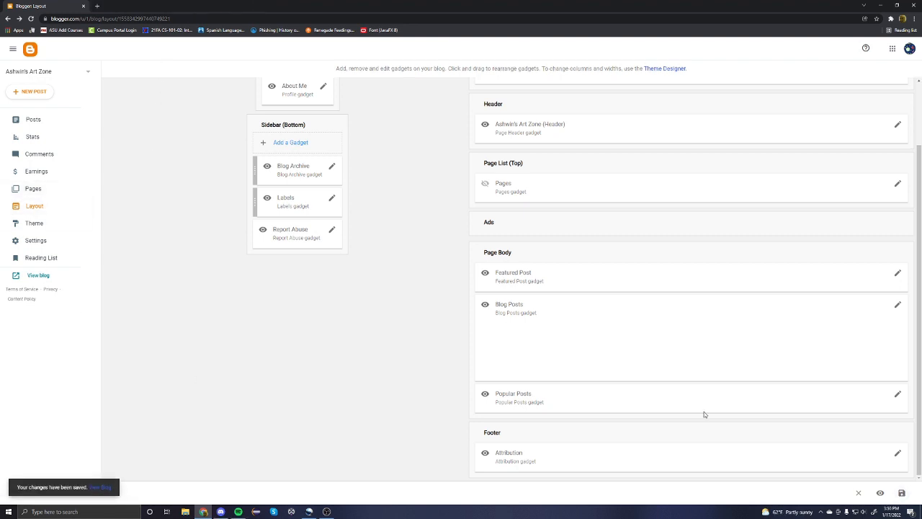
- Open the live blog and check which post is featured and how the other posts are ordered
left_click(101, 488)
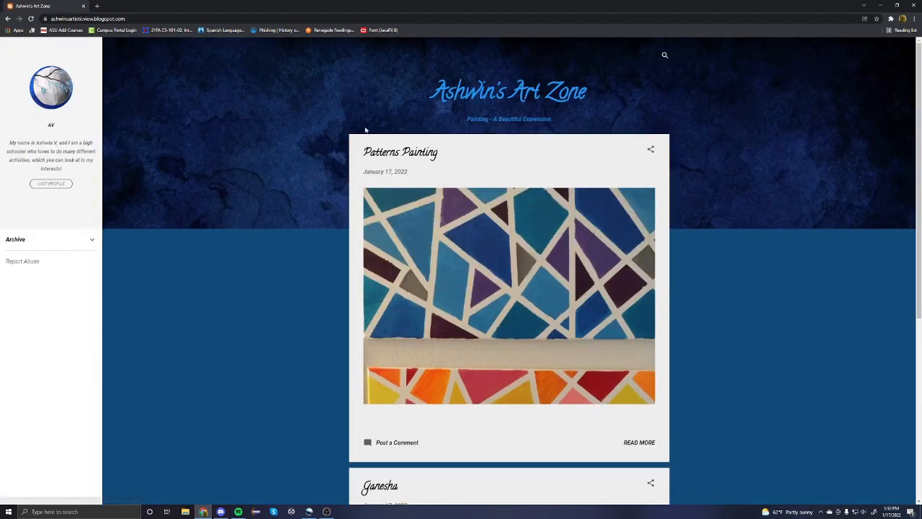
scroll(655, 453, "down", 4)
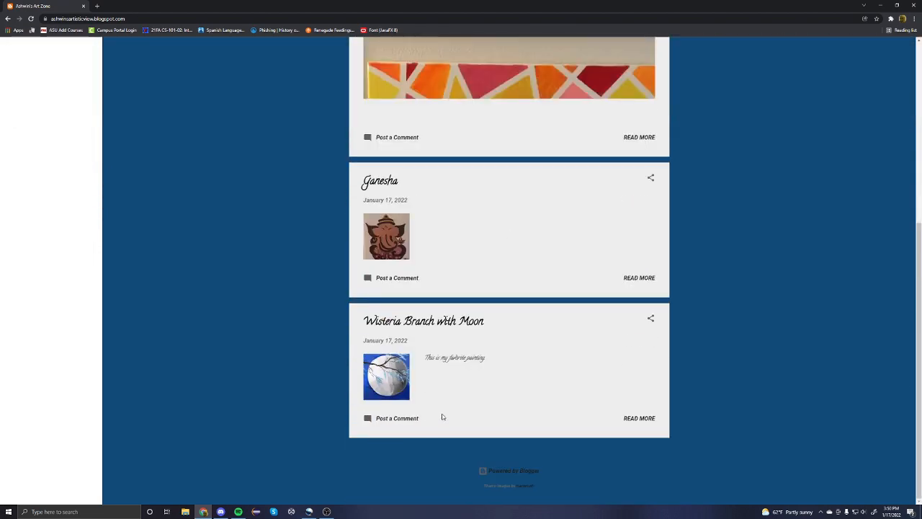
scroll(440, 416, "up", 4)
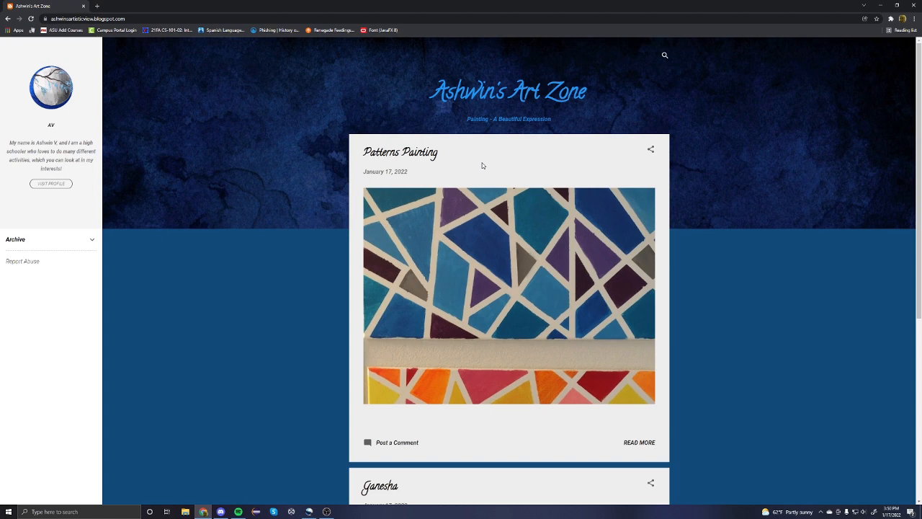
scroll(483, 166, "down", 4)
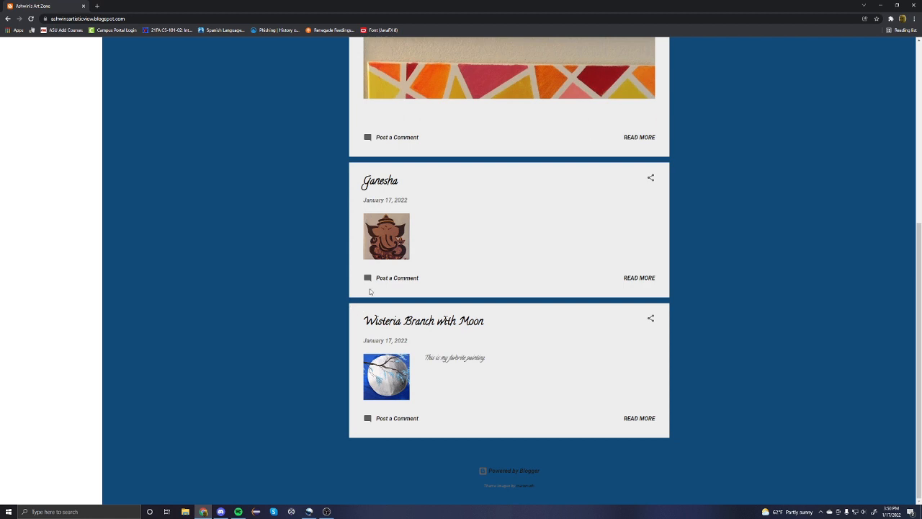
- Turn off the most recent post option for the Featured Post gadget, feature Wisteria Branch with Moon, save, and view the blog
left_click(7, 19)
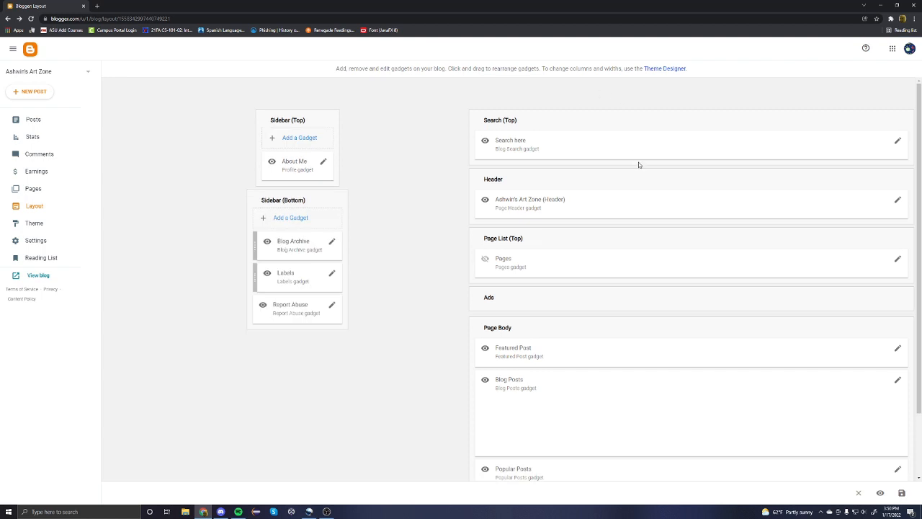
left_click(897, 349)
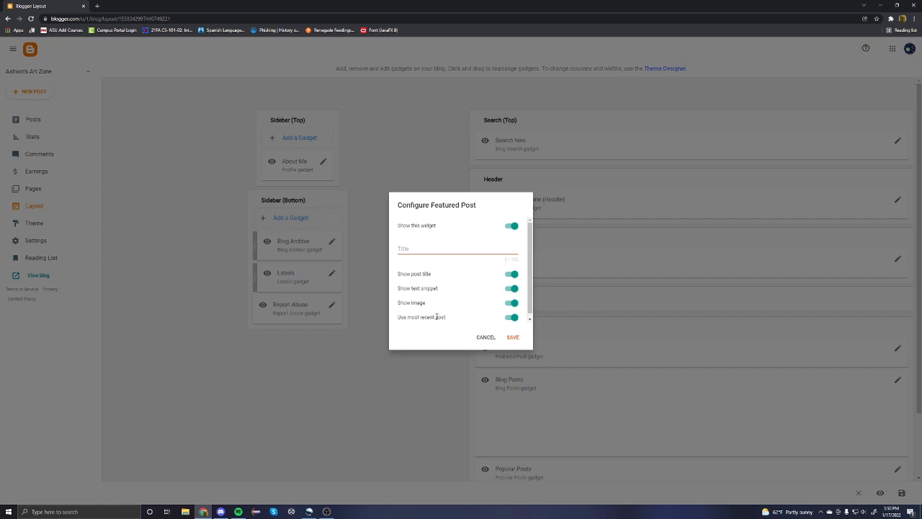
left_click(512, 317)
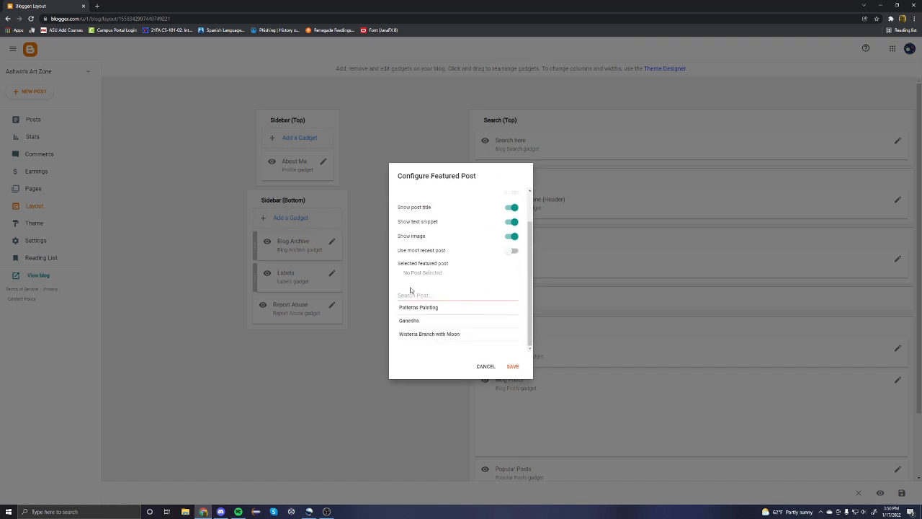
left_click(437, 336)
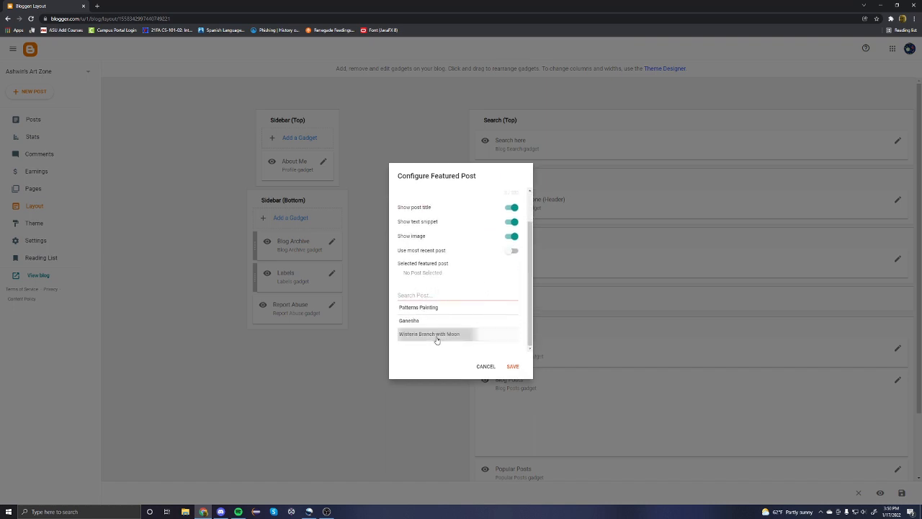
left_click(513, 366)
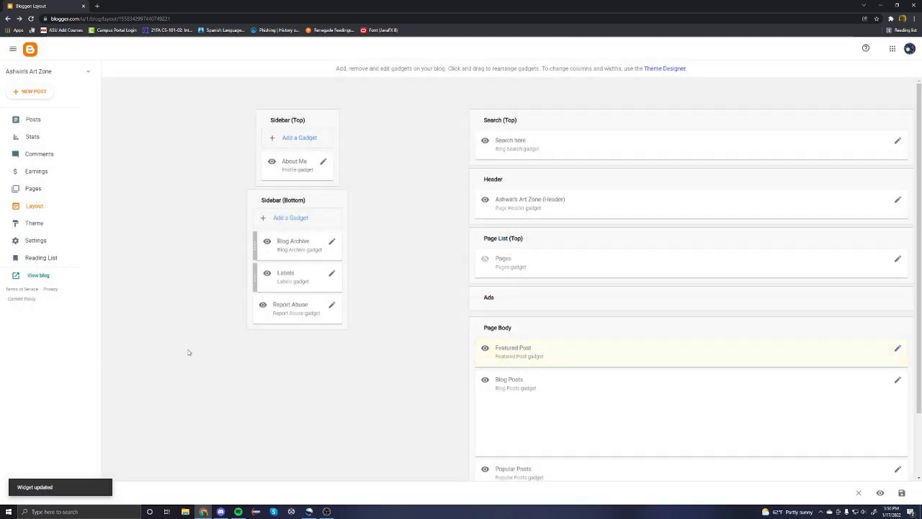
left_click(36, 276)
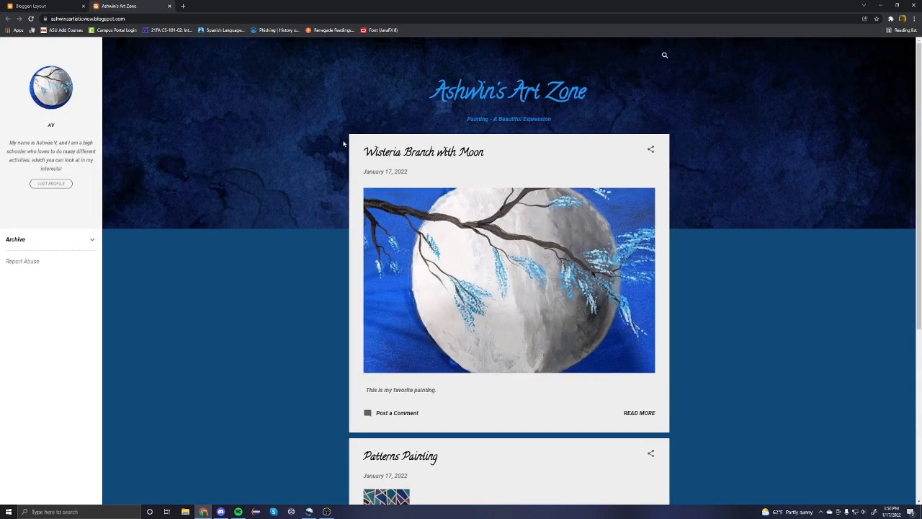
- Open the Header gadget's settings from the layout and examine its title, description and image options
key("ctrl+shift+Tab")
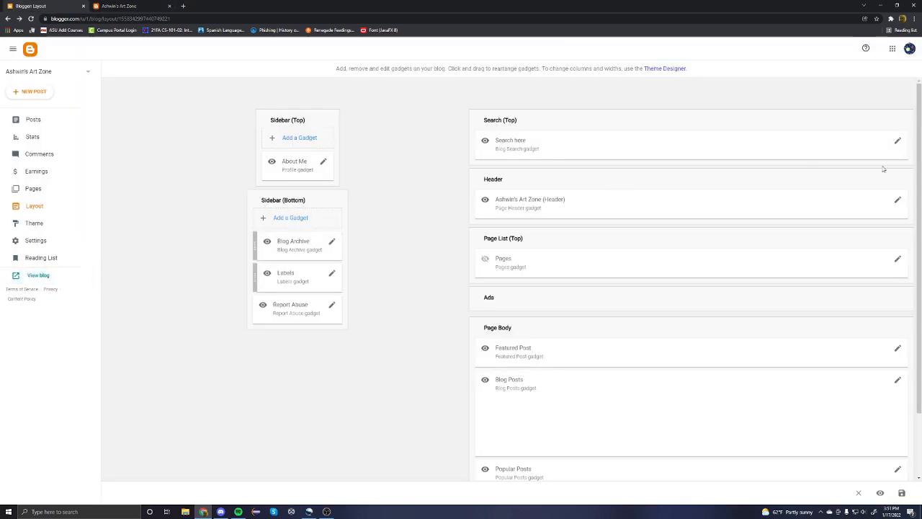
left_click(898, 201)
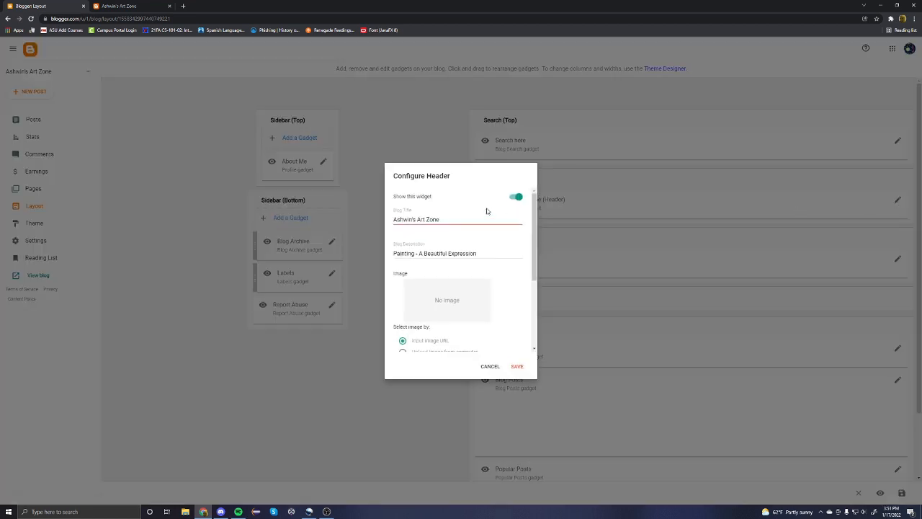
double_click(493, 252)
scroll(509, 278, "down", 1)
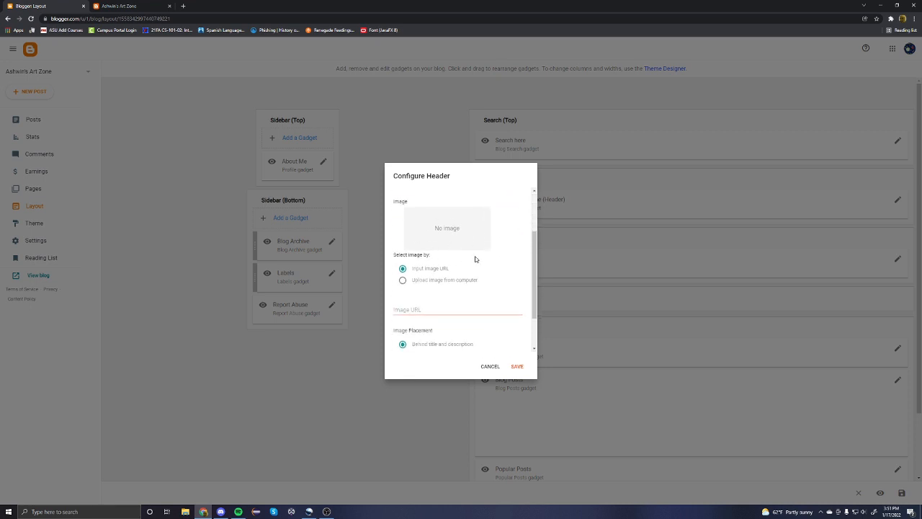